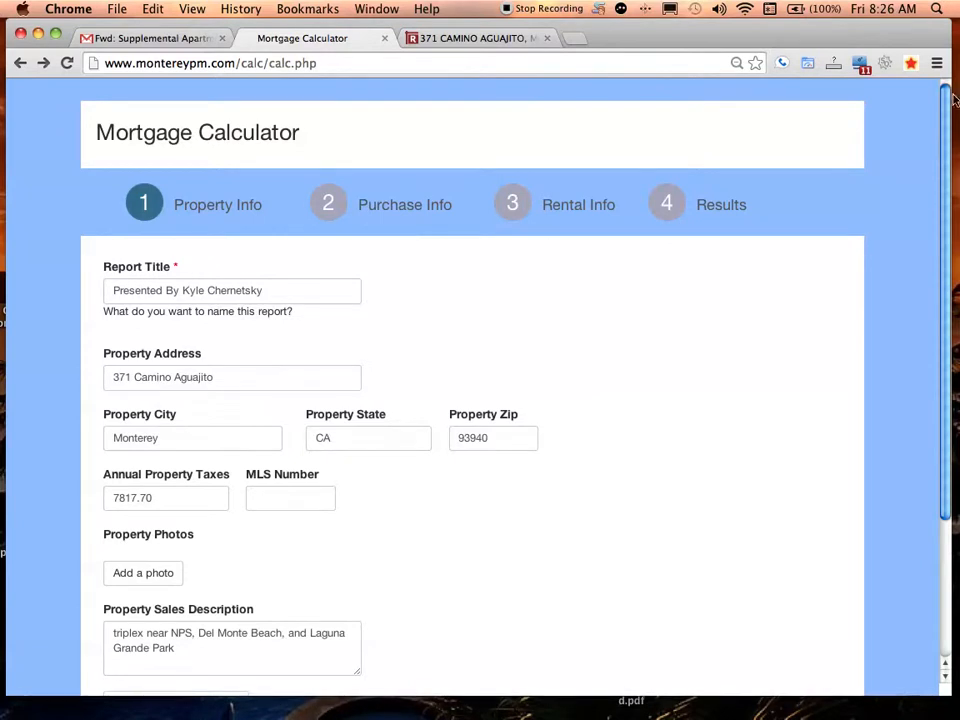
left_click_drag(955, 95, 940, 250)
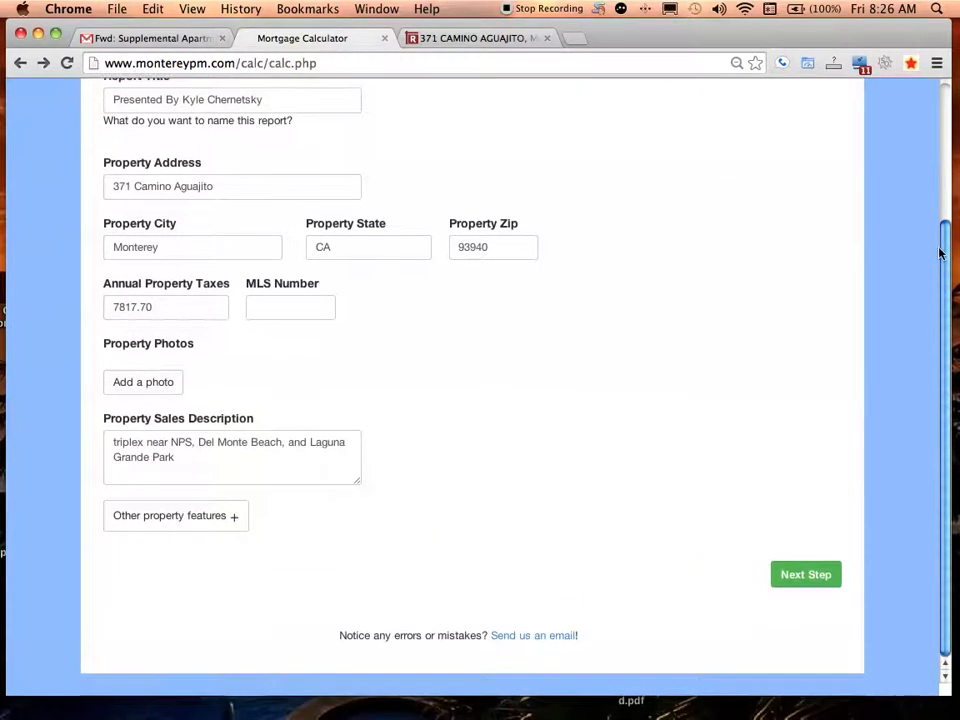
scroll(890, 336, "up", 4)
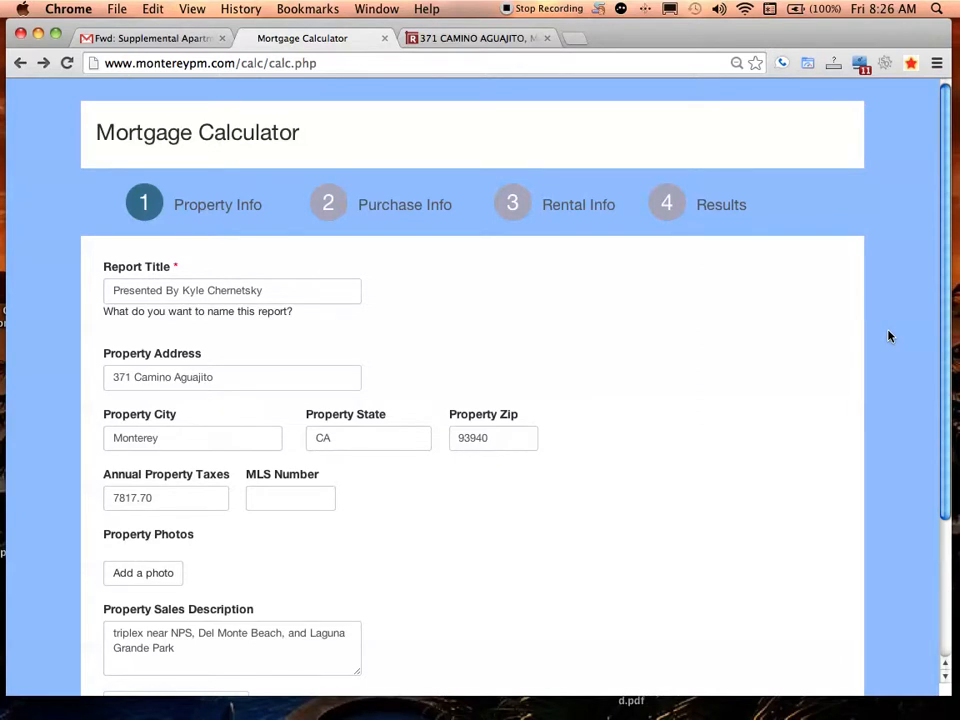
left_click(459, 40)
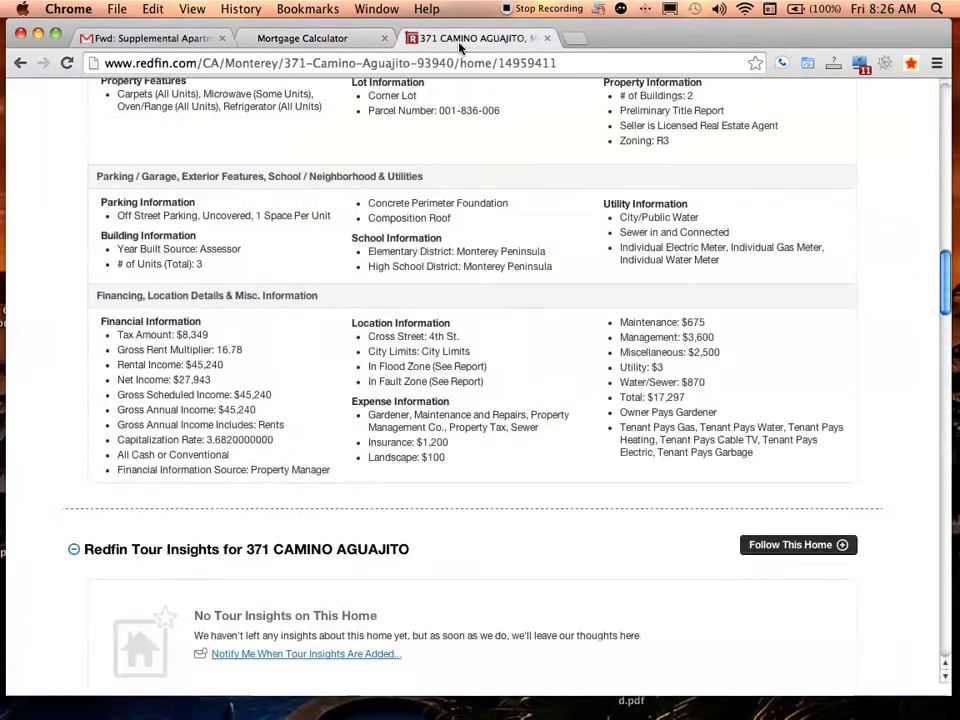
left_click(948, 120)
left_click(948, 115)
left_click(946, 108)
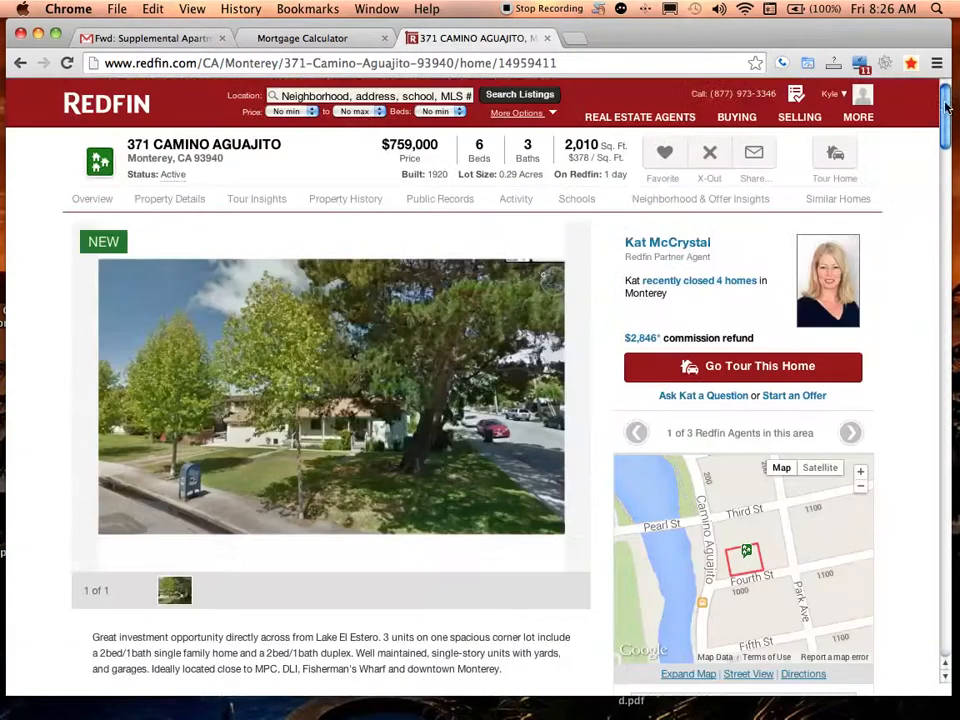
left_click_drag(949, 113, 949, 123)
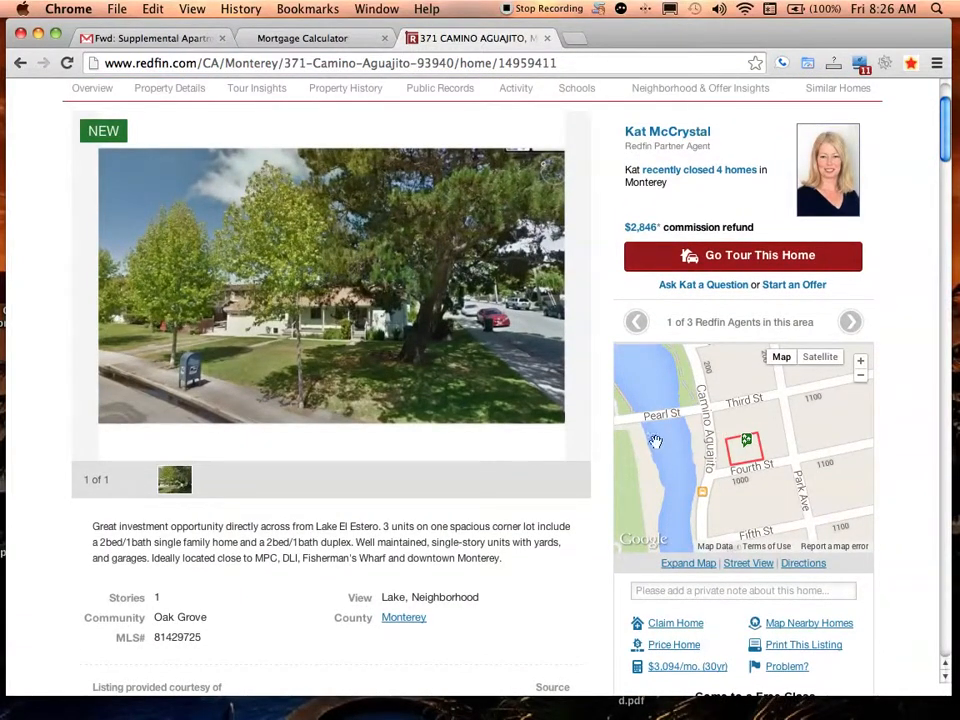
Pan the neighbourhood map toward Lake St, Pearl St and the coast, then recentre on the property and return to the Mortgage Calculator
left_click_drag(780, 401, 752, 615)
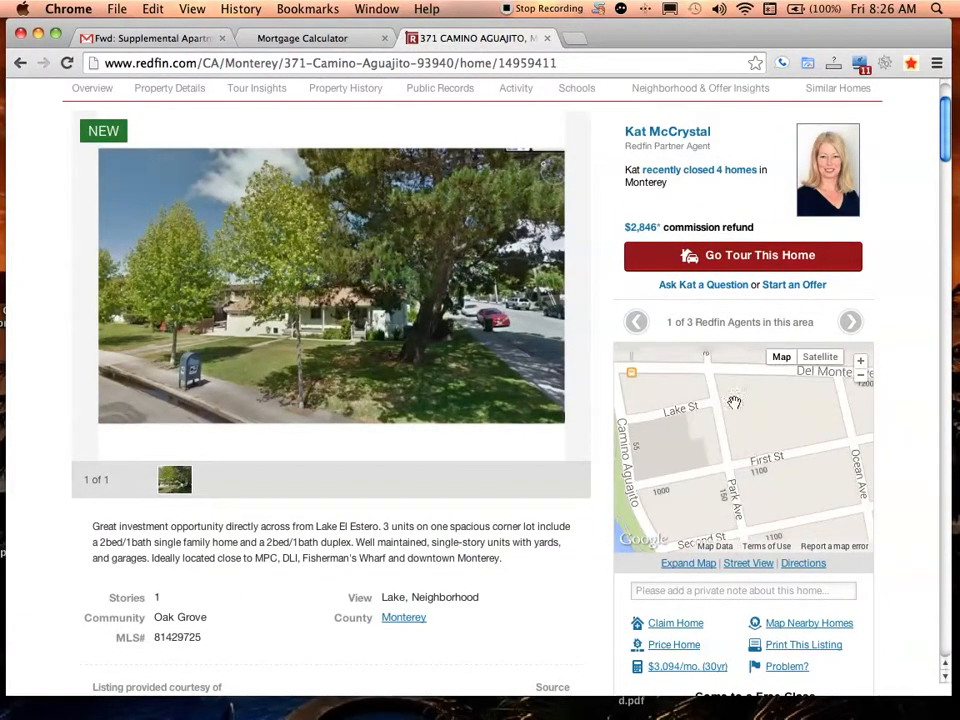
left_click_drag(737, 420, 750, 576)
left_click_drag(770, 500, 792, 355)
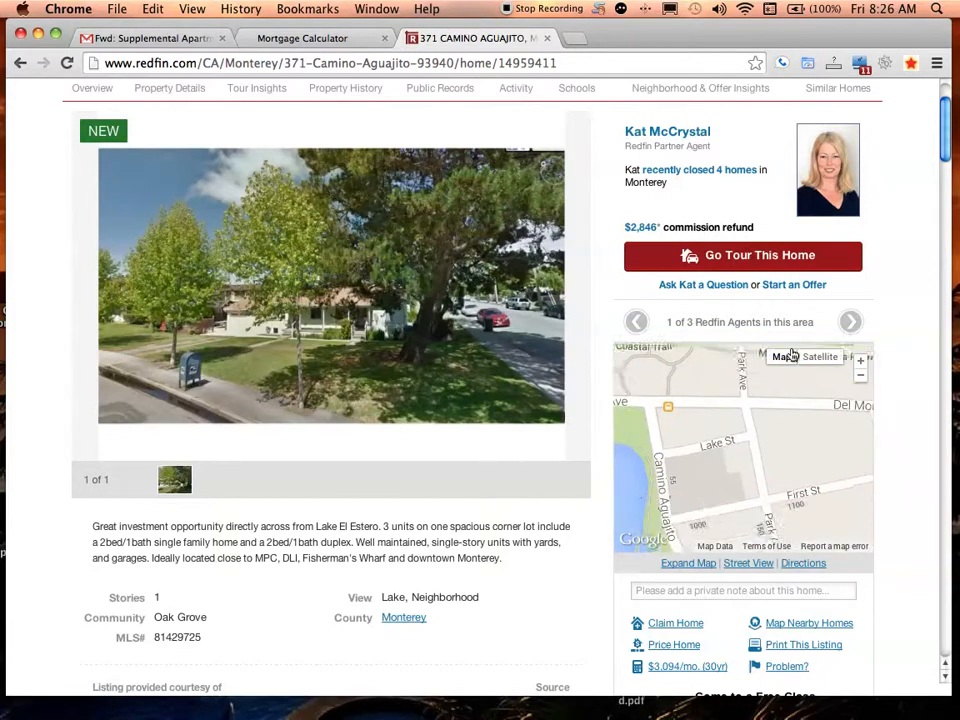
left_click_drag(767, 521, 732, 360)
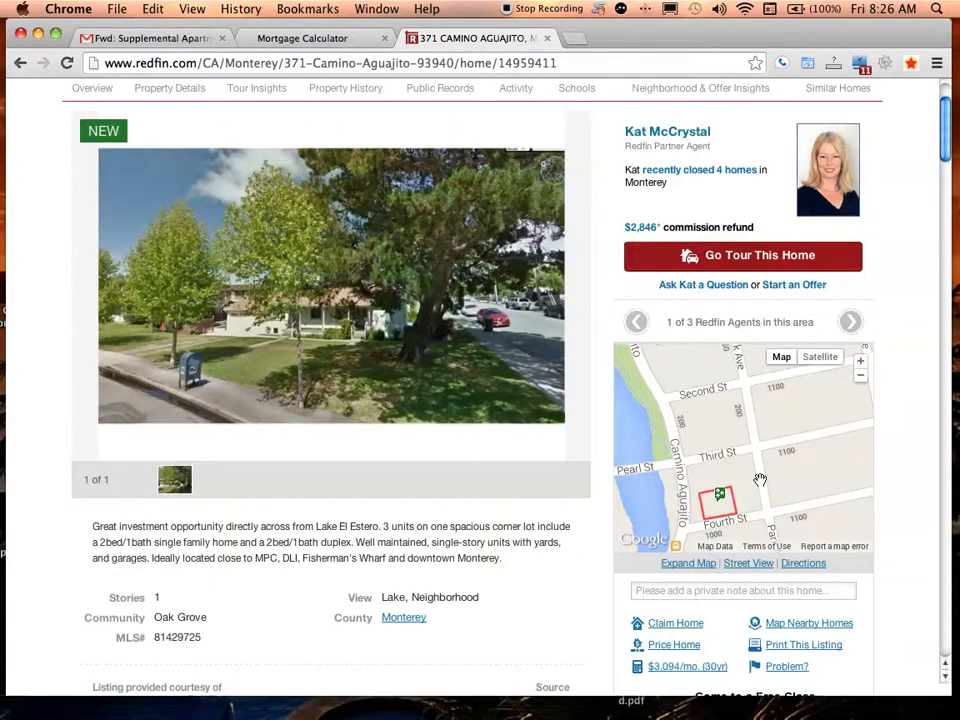
left_click_drag(680, 466, 863, 428)
left_click_drag(636, 454, 591, 480)
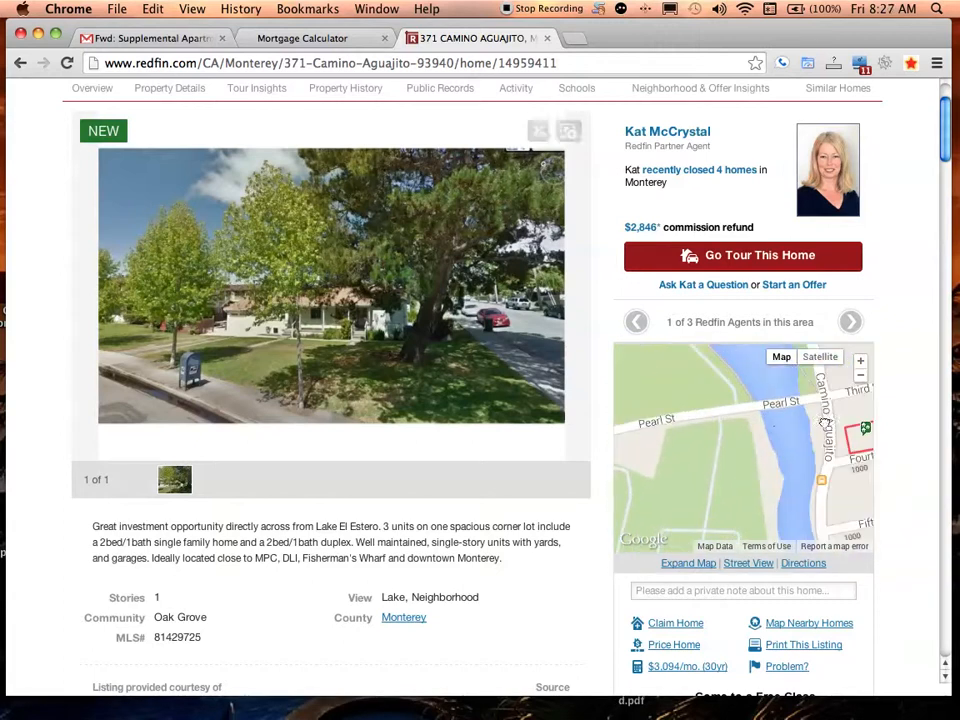
left_click_drag(825, 418, 666, 482)
left_click_drag(791, 444, 763, 401)
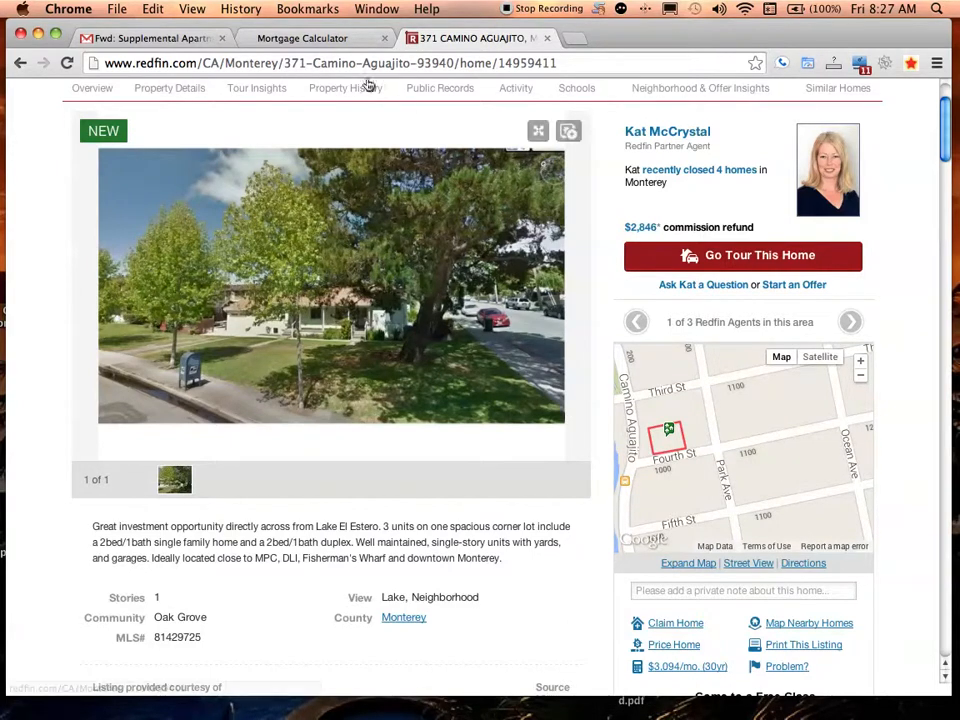
left_click(304, 40)
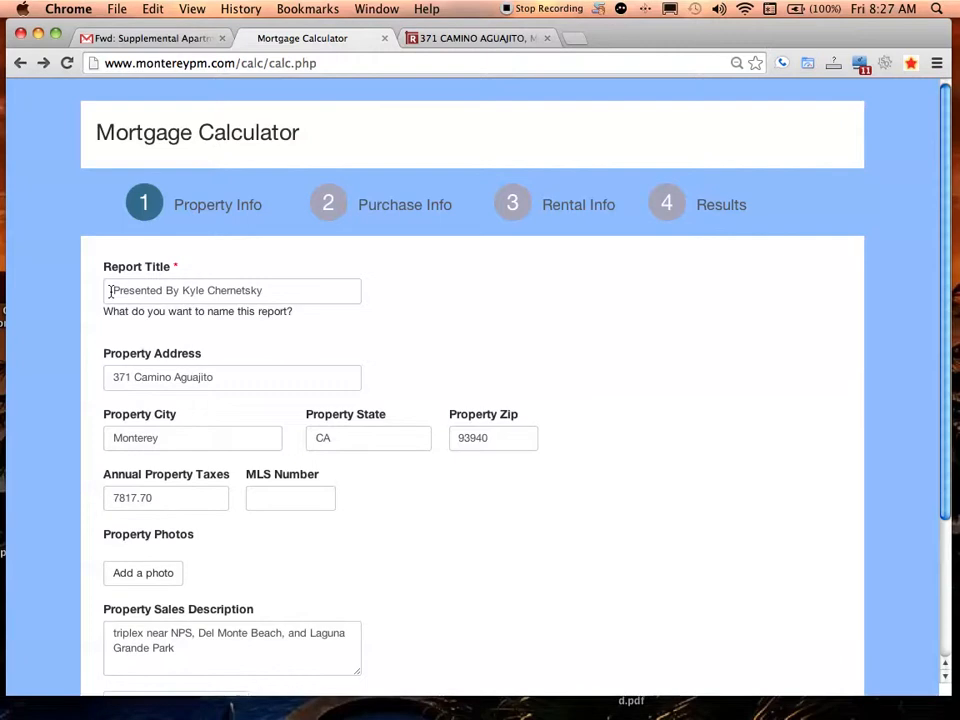
Append the agent's phone number after the name in the 'Presented By' report title
left_click_drag(110, 291, 182, 291)
left_click(266, 291)
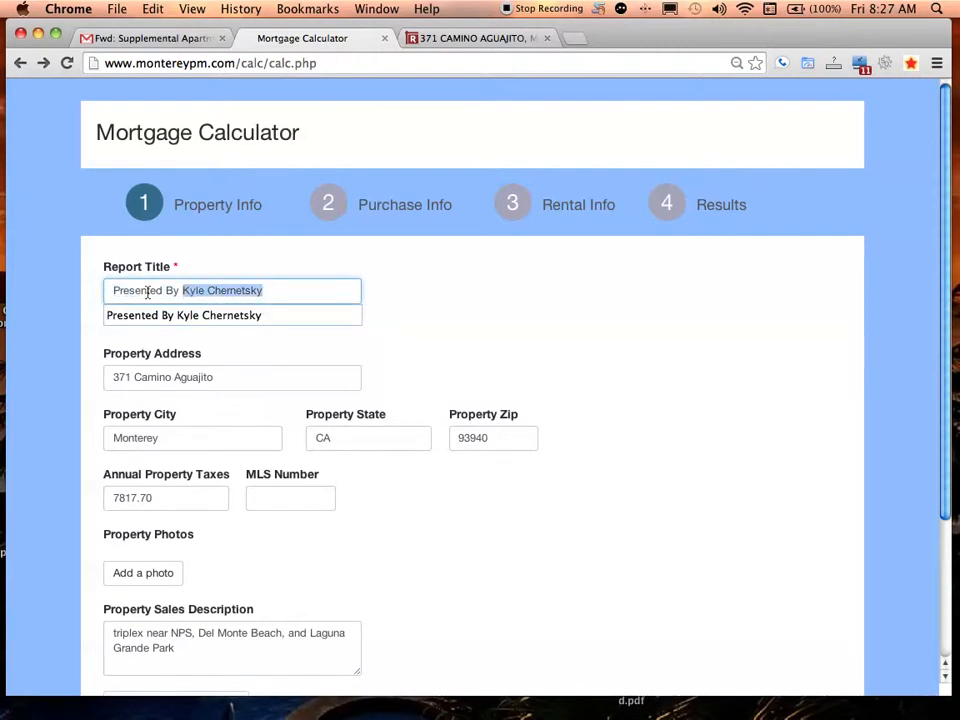
left_click(147, 292)
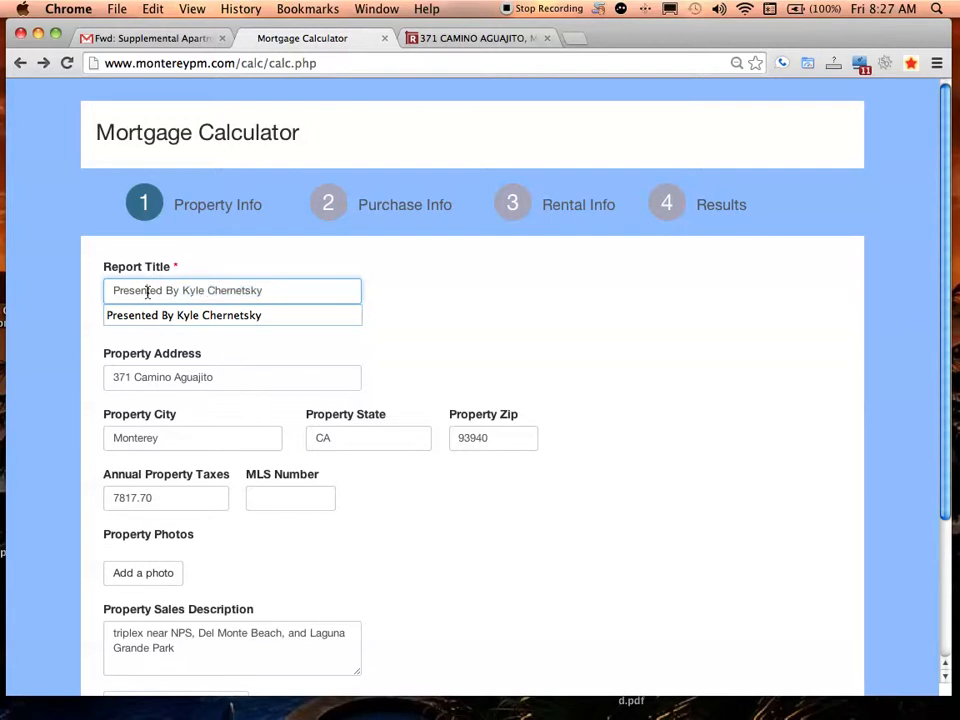
triple_click(147, 292)
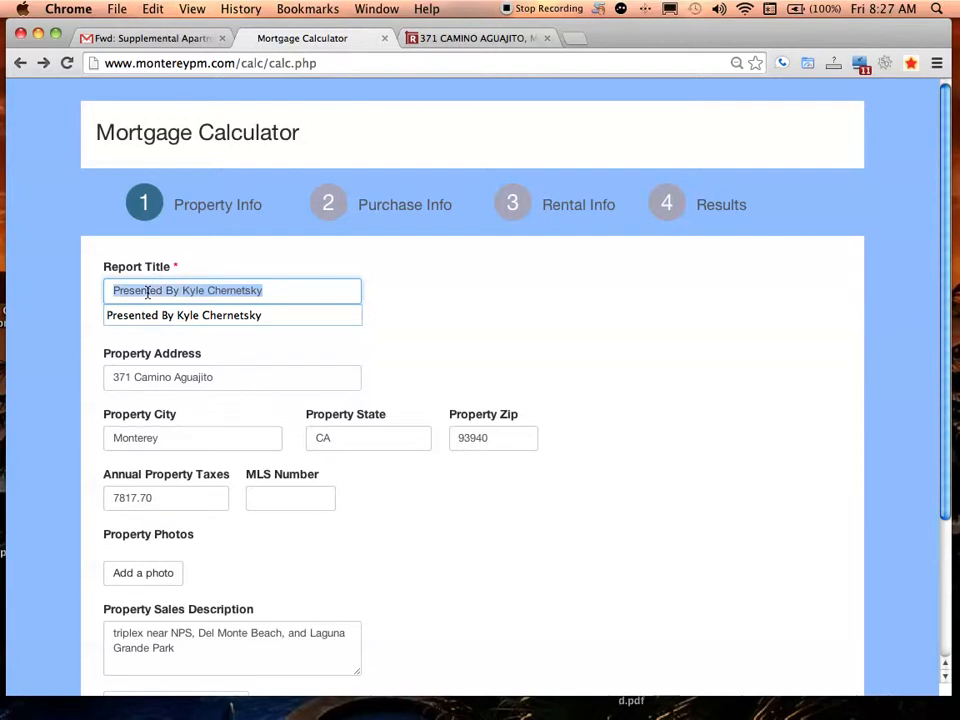
triple_click(147, 292)
left_click(800, 296)
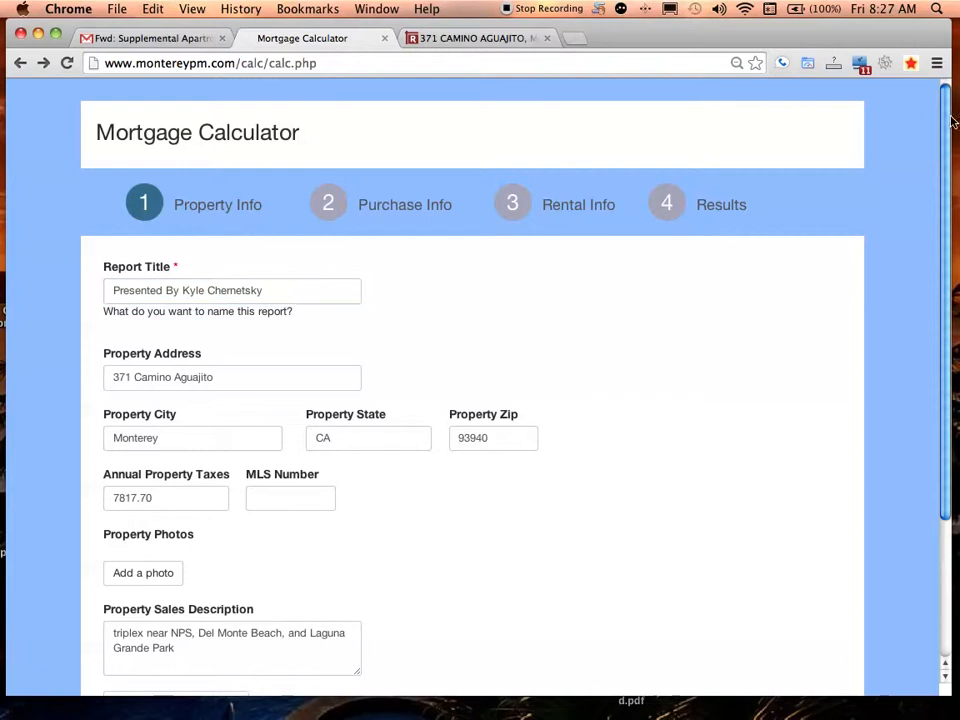
left_click(332, 296)
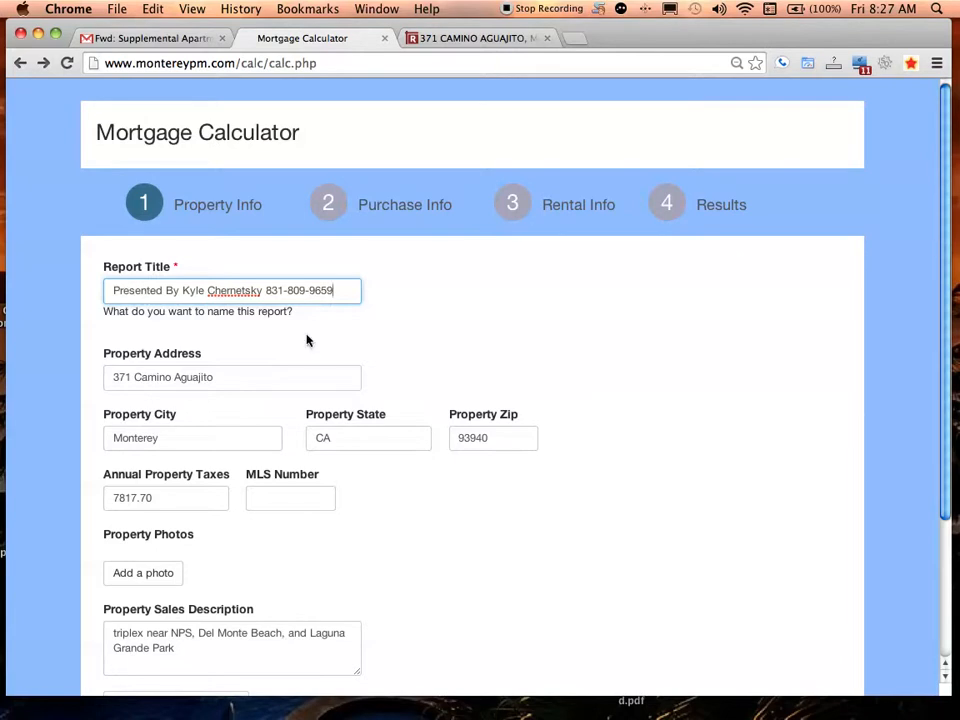
scroll(940, 238, "down", 3)
scroll(940, 238, "down", 3)
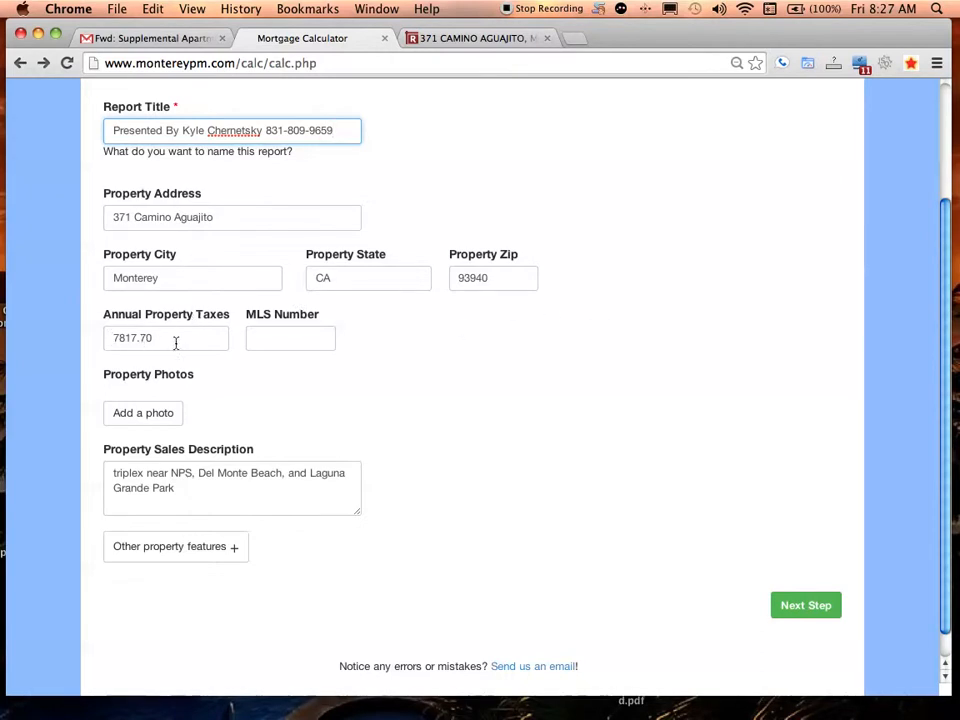
Check the Redfin tax amount and set Annual Property Taxes to 8349
left_click(479, 38)
left_click_drag(944, 118, 940, 290)
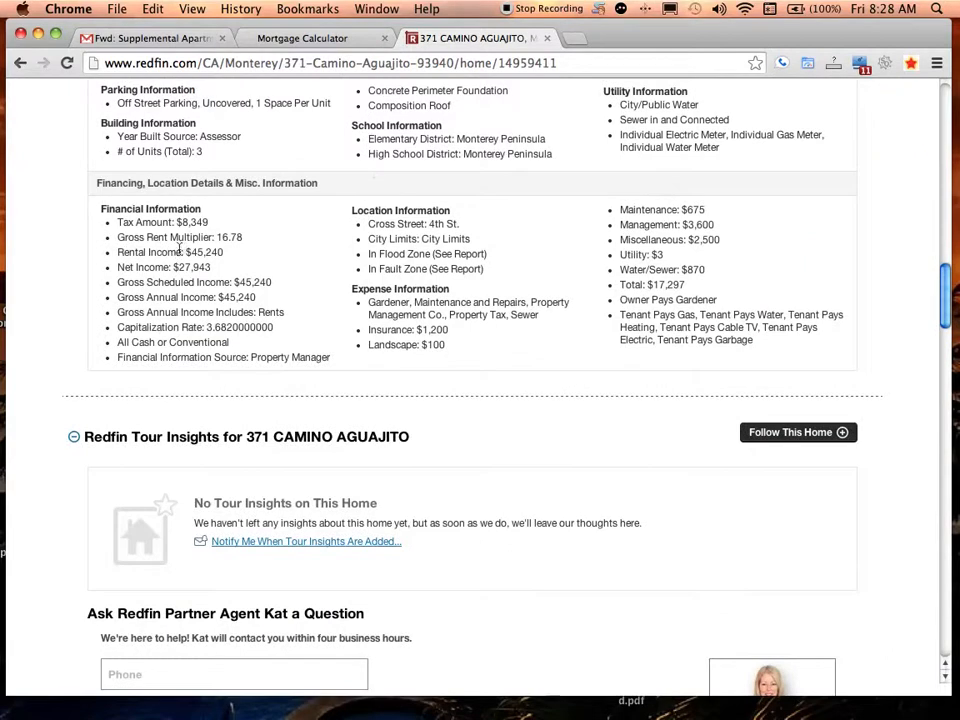
left_click(300, 38)
double_click(155, 335)
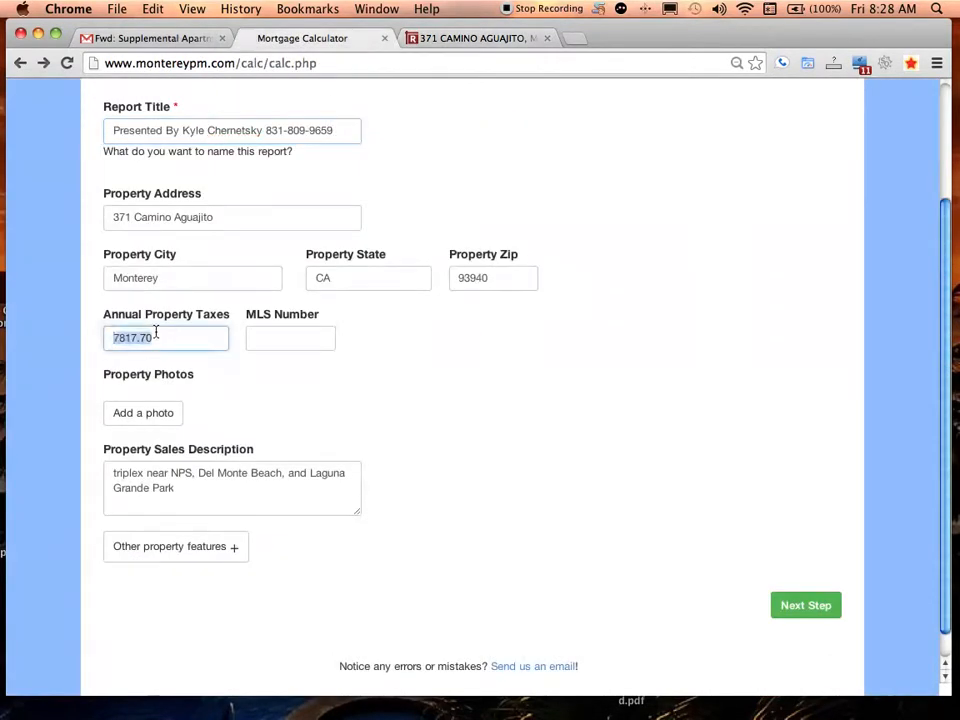
type("8349")
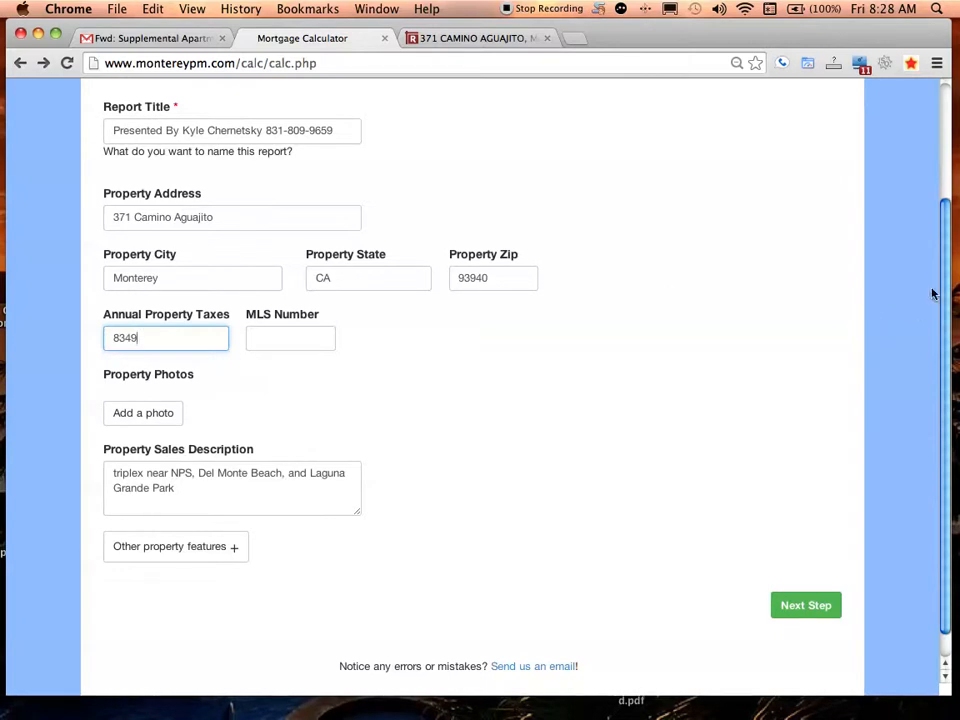
Start adding a property photo and go back to the Redfin listing for its image
left_click_drag(945, 284, 946, 89)
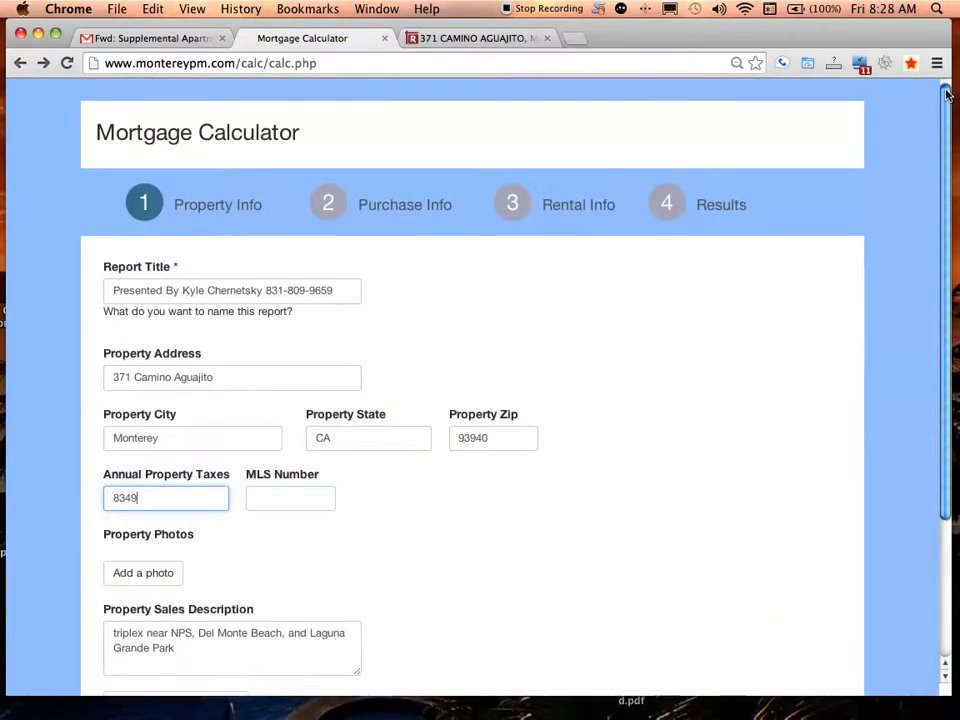
scroll(928, 246, "down", 5)
scroll(910, 160, "up", 5)
scroll(900, 250, "down", 6)
left_click(127, 385)
left_click(476, 33)
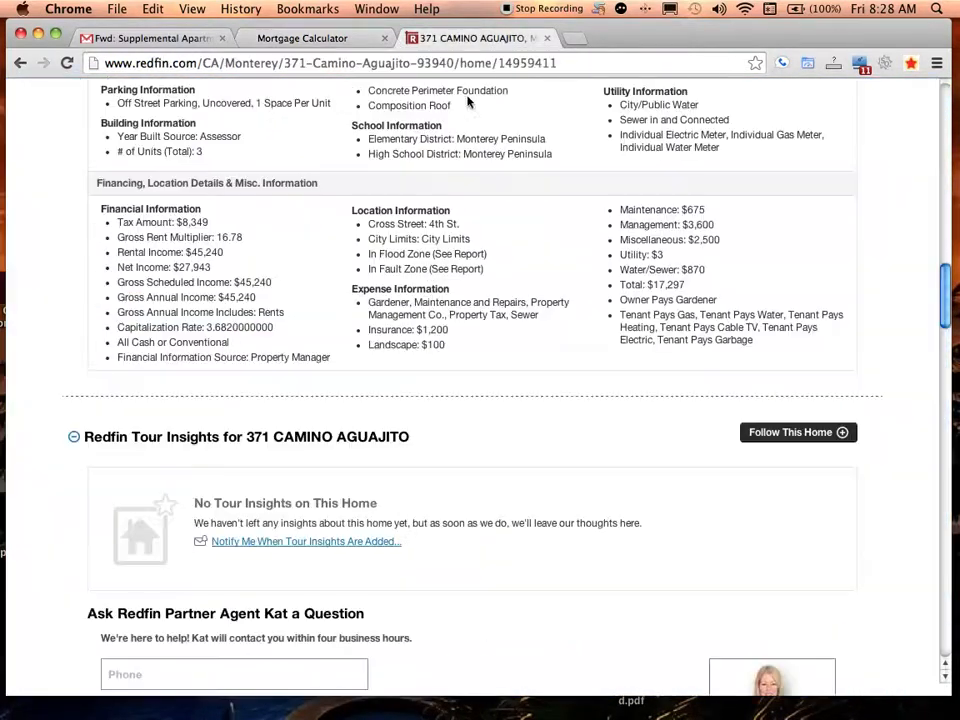
Save the Redfin listing's house photo to the Desktop as '1'
scroll(940, 118, "up", 15)
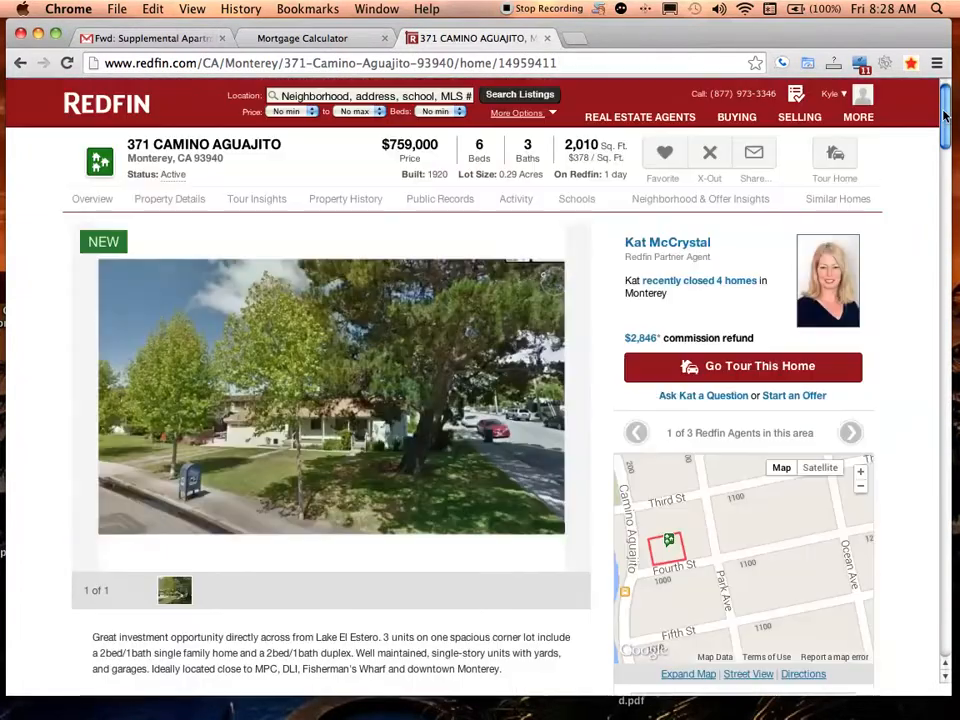
left_click(354, 390)
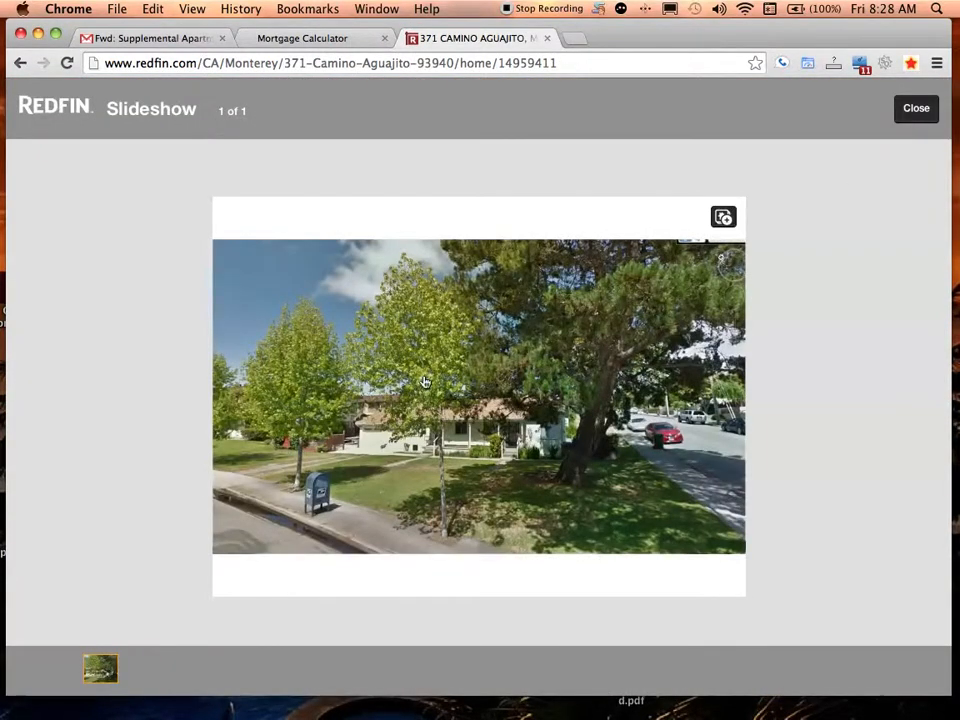
right_click(423, 380)
left_click(445, 386)
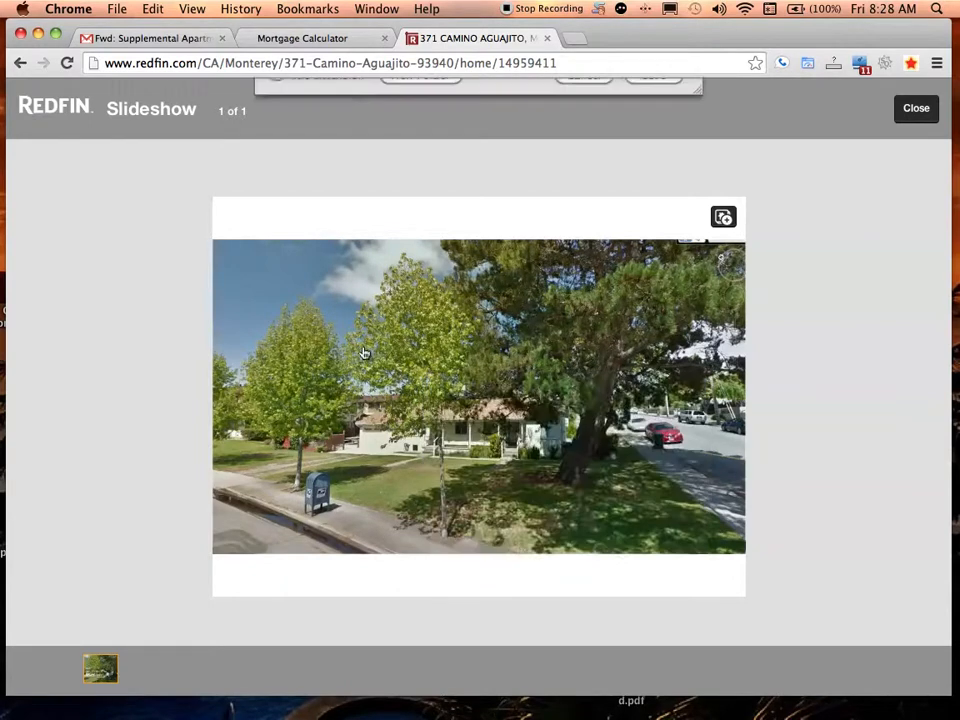
type("1")
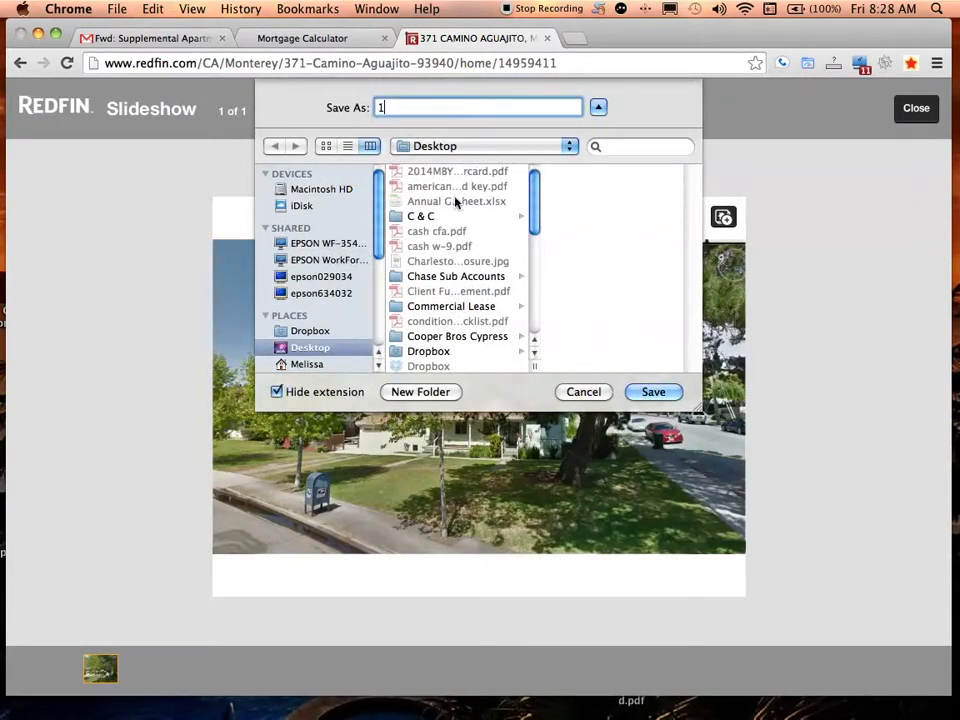
left_click(657, 396)
left_click(300, 38)
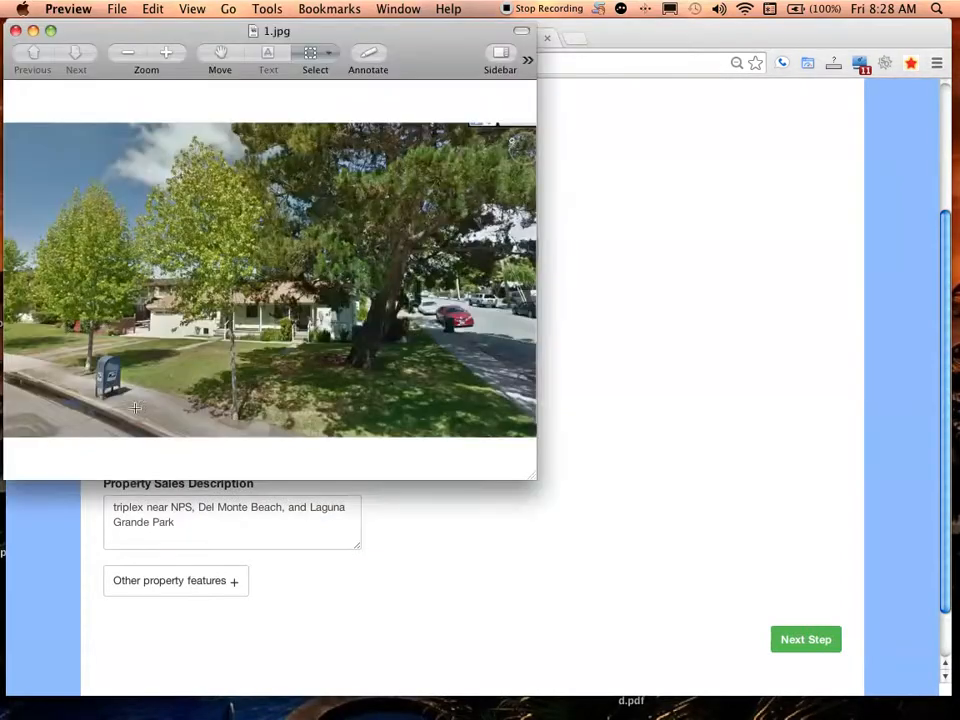
Choose 1.jpg from the Desktop as the property photo to upload
left_click(653, 385)
left_click(140, 414)
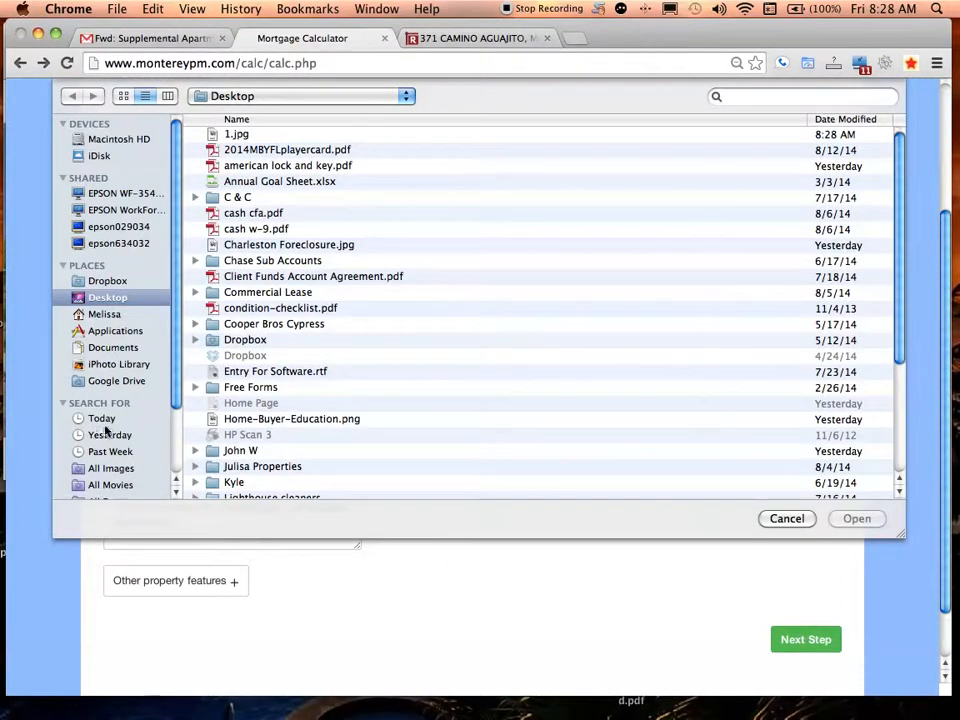
left_click(102, 420)
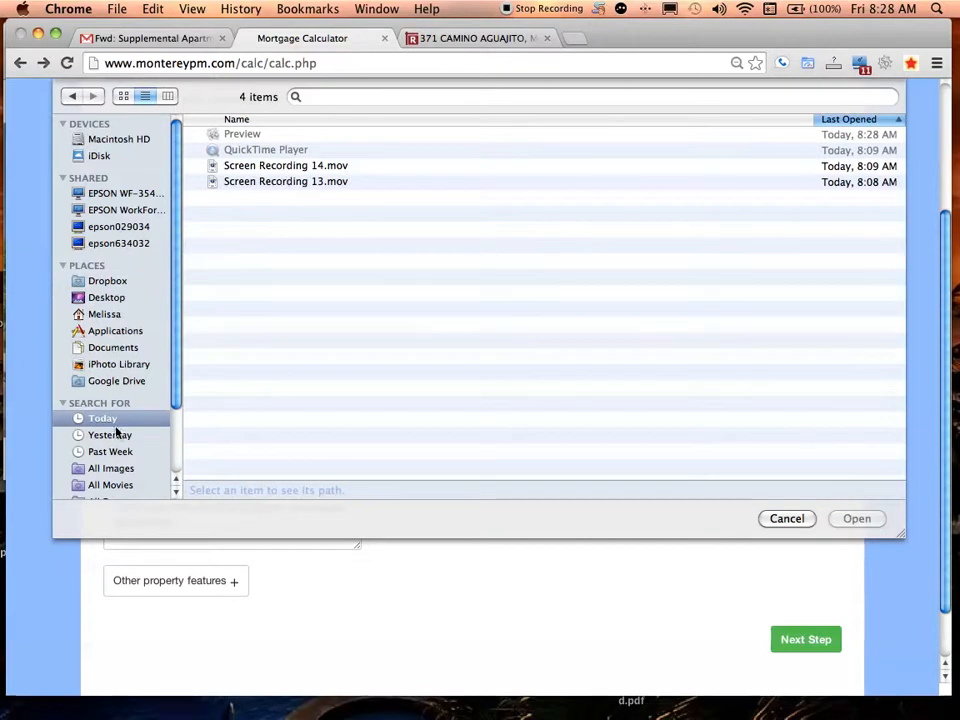
left_click(103, 298)
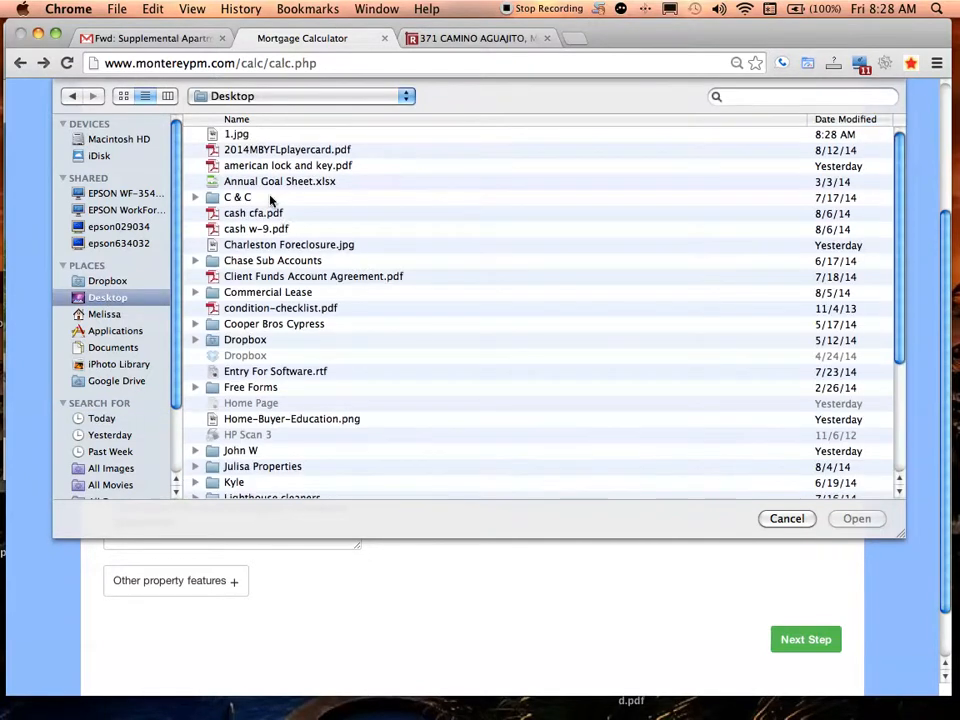
left_click(242, 135)
left_click(856, 478)
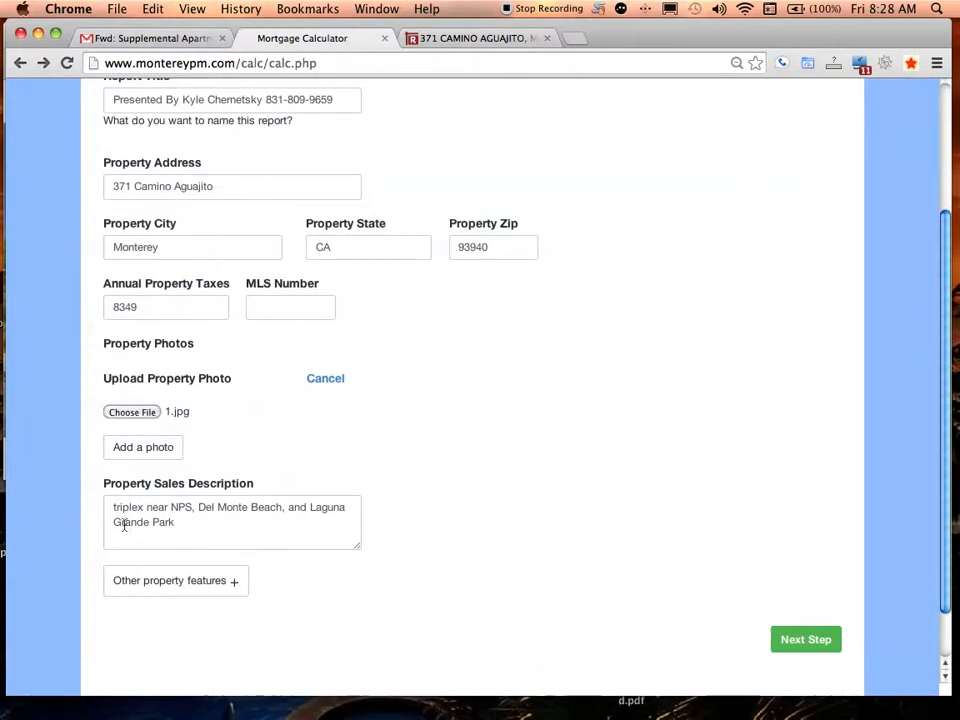
Advance to the Purchase Info step, view its top, then switch to the Redfin listing
left_click(811, 641)
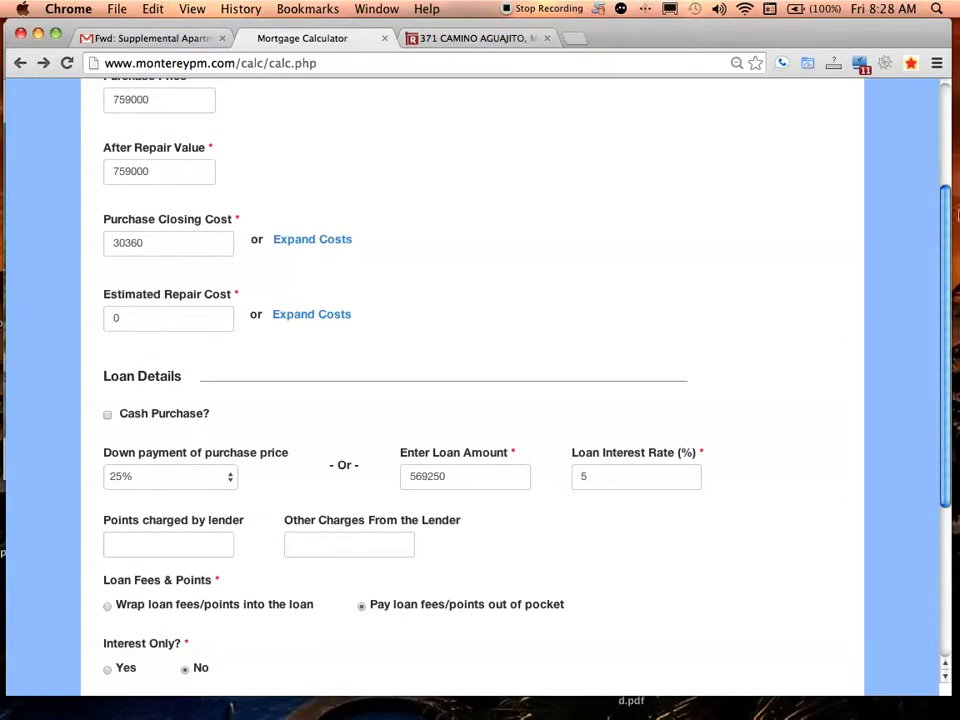
scroll(942, 100, "up", 4)
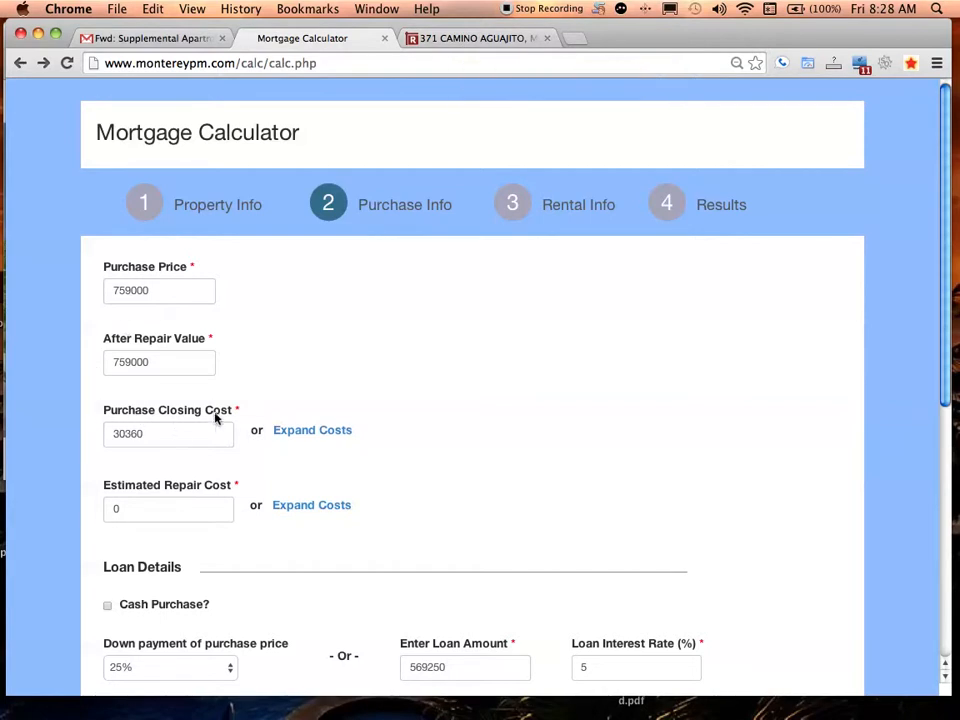
left_click(455, 37)
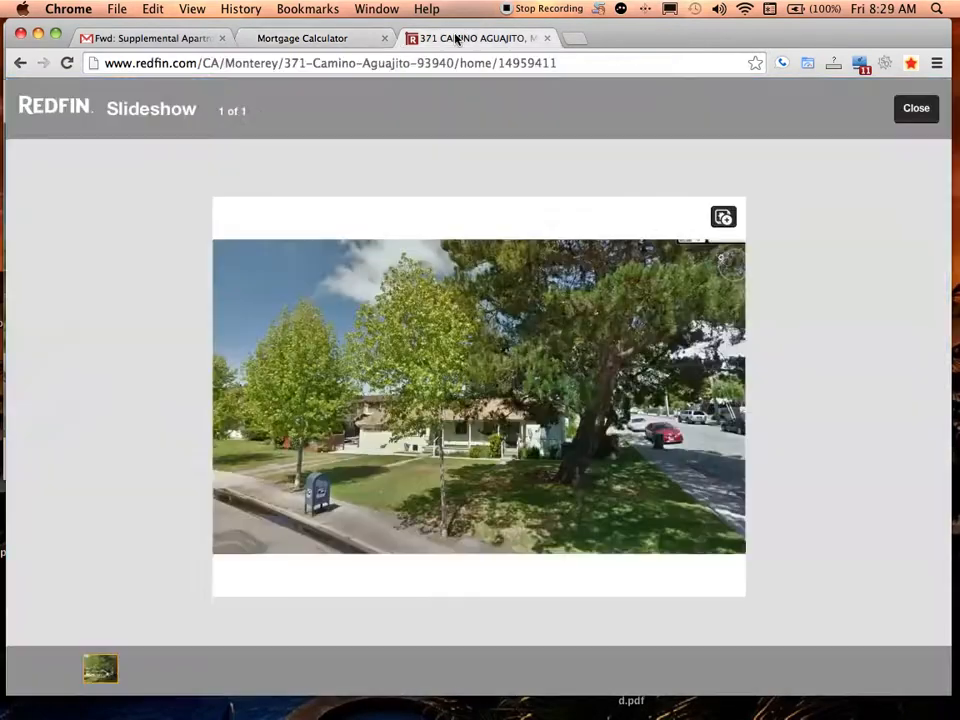
Close the Redfin photo slideshow and start reading the listing description
left_click(930, 106)
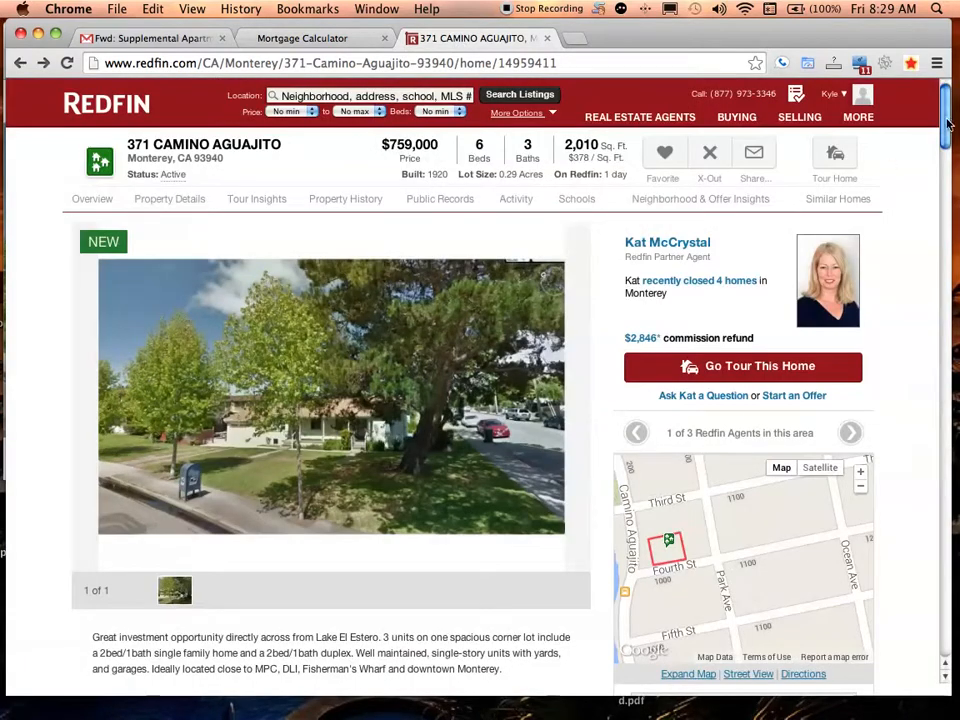
mouse_move(948, 110)
left_mouse_down()
mouse_move(946, 137)
mouse_move(946, 129)
left_mouse_up()
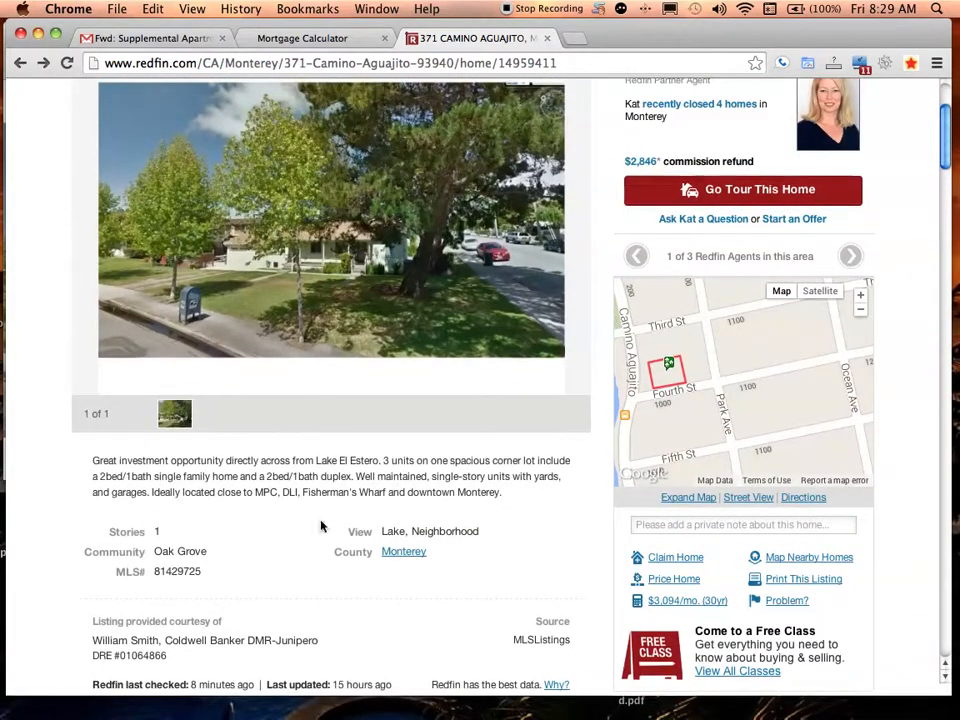
left_click_drag(111, 463, 396, 508)
left_click(398, 509)
double_click(485, 502)
left_click(388, 475)
Read the description's closing sentences, then return to the Mortgage Calculator
left_click_drag(357, 476, 442, 476)
left_click(441, 476)
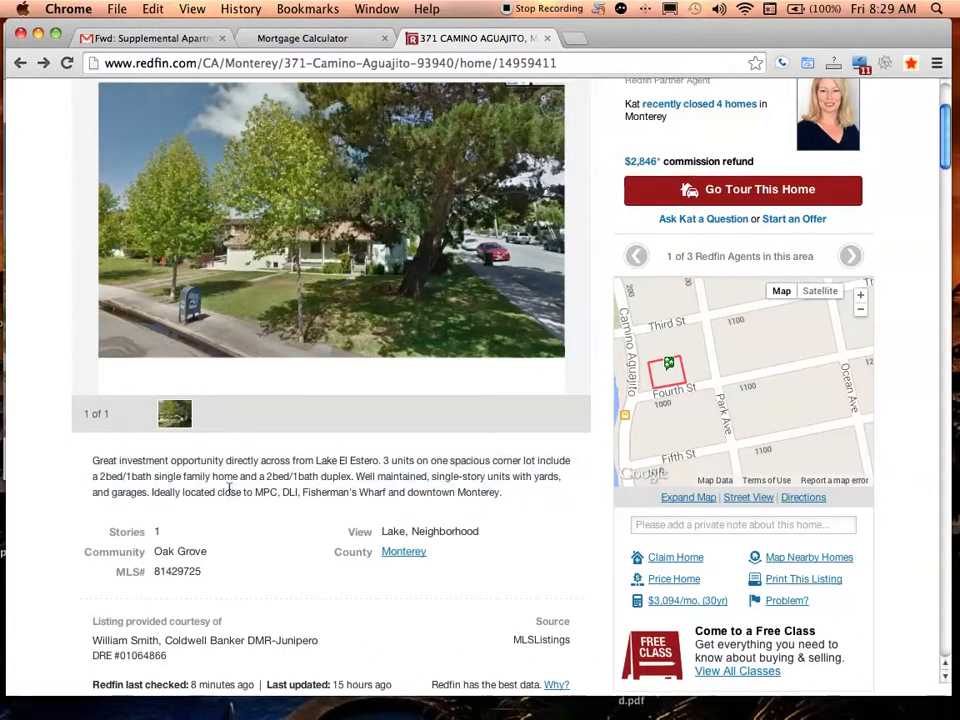
left_click_drag(90, 493, 298, 491)
triple_click(298, 492)
left_click(357, 449)
left_click_drag(947, 154, 950, 92)
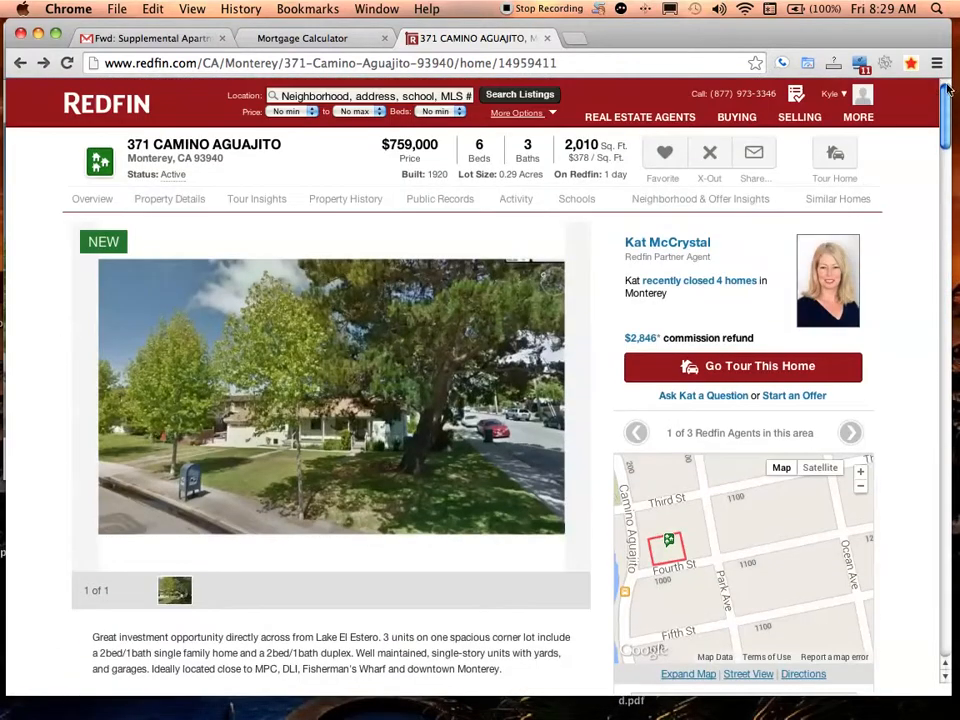
left_click(305, 39)
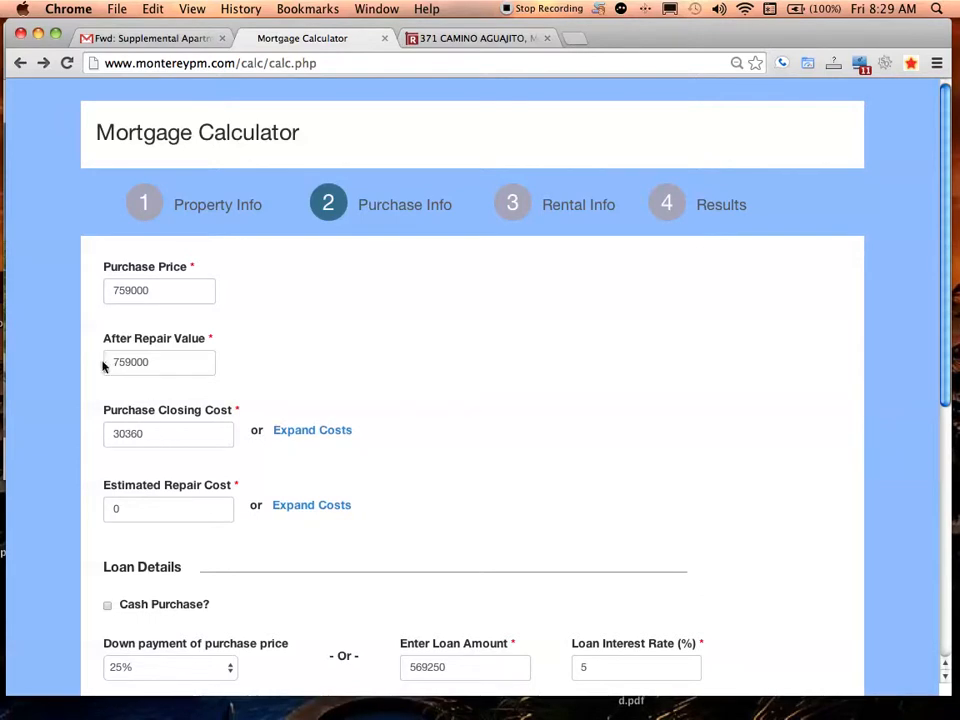
left_click_drag(103, 343, 214, 338)
left_click(216, 338)
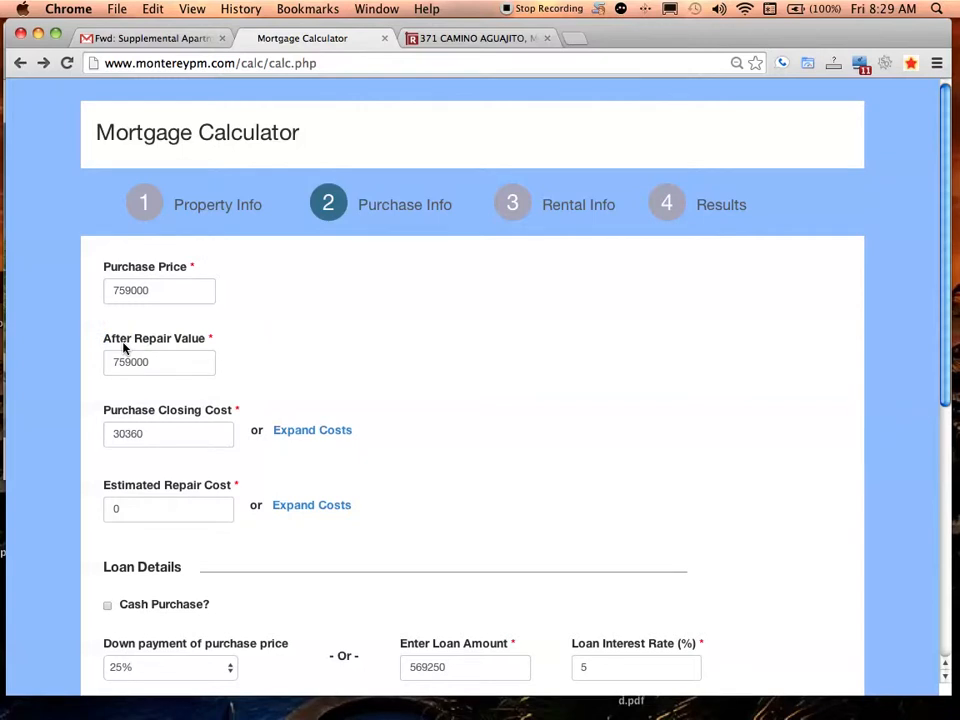
left_click(456, 38)
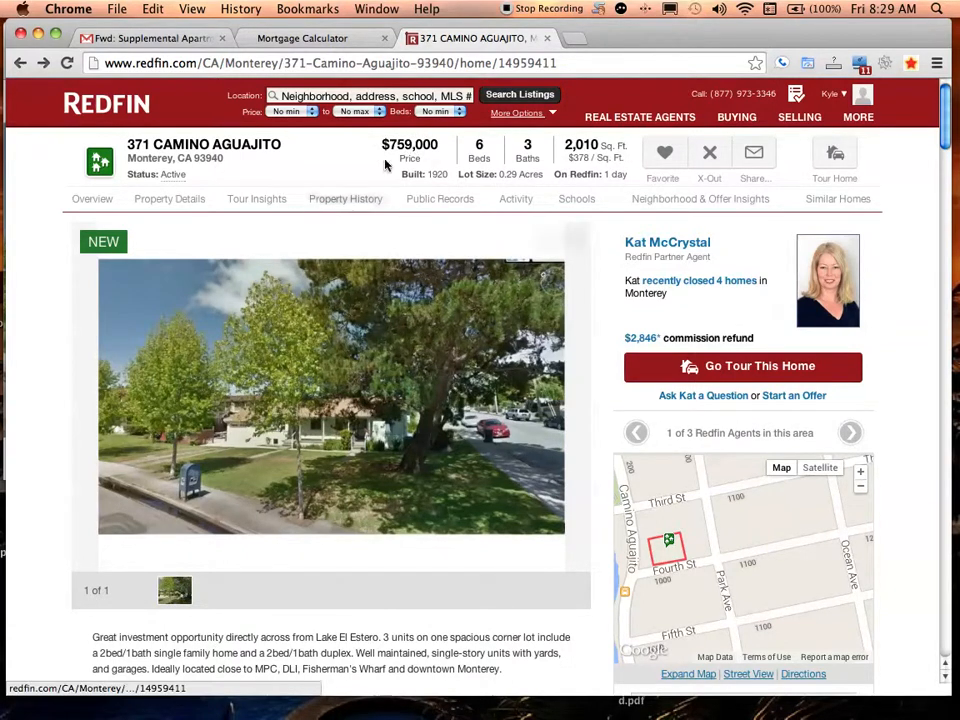
left_click_drag(378, 145, 437, 150)
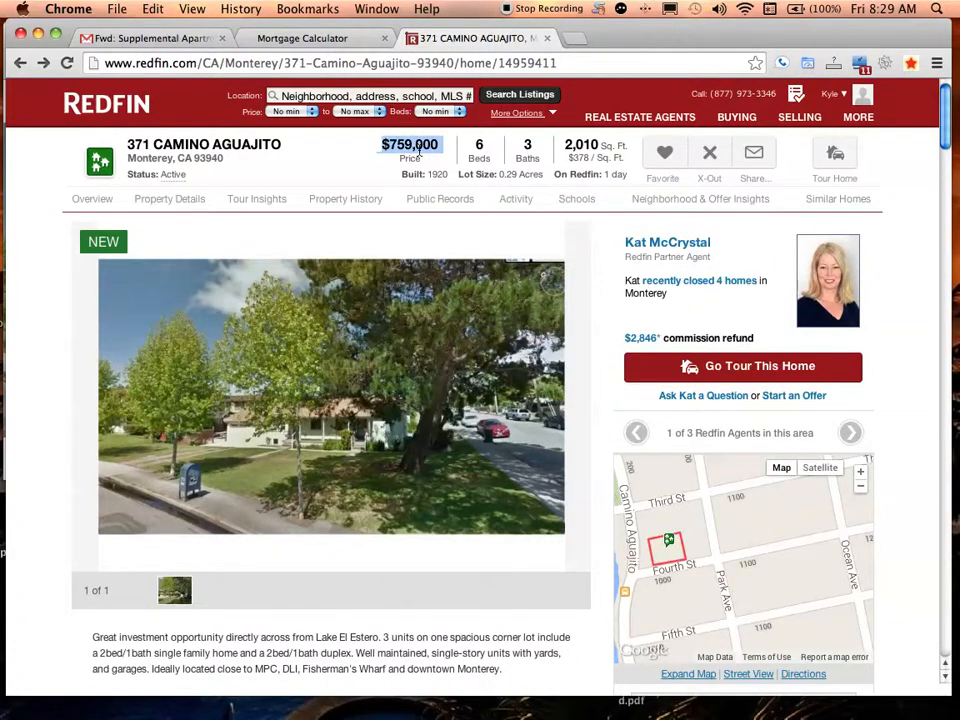
left_click(369, 154)
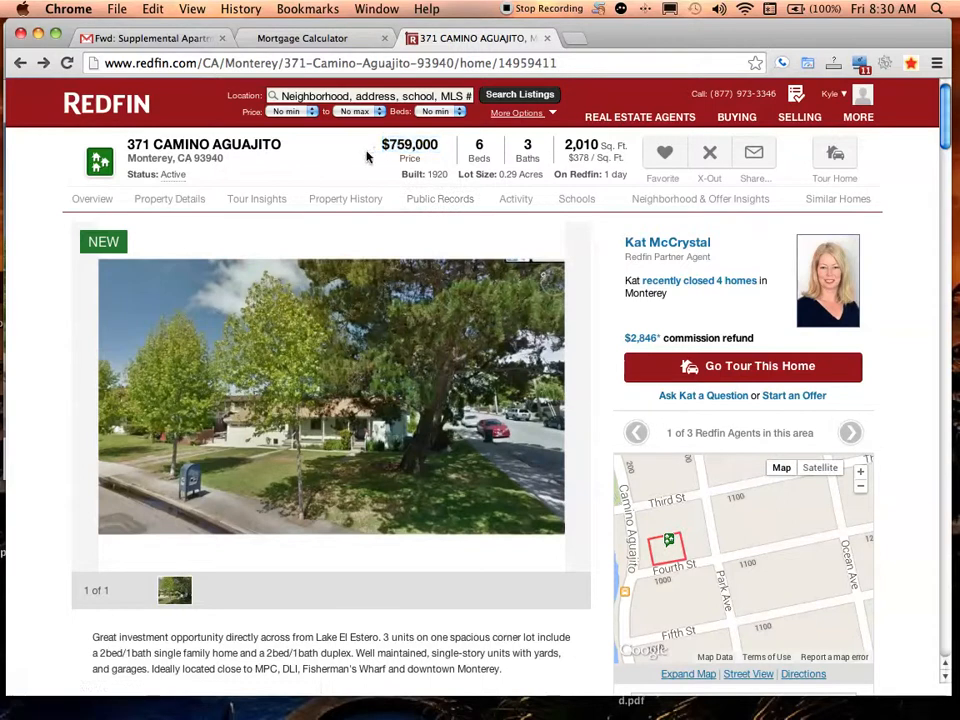
left_click(317, 43)
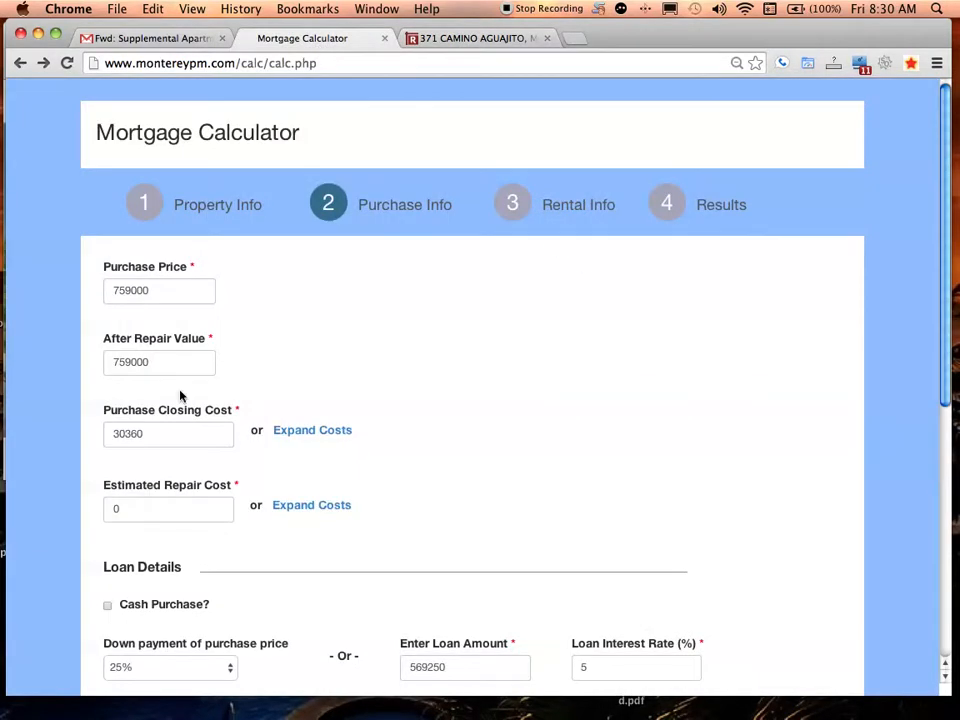
Check the After Repair Value of 759000
left_click_drag(105, 339, 222, 341)
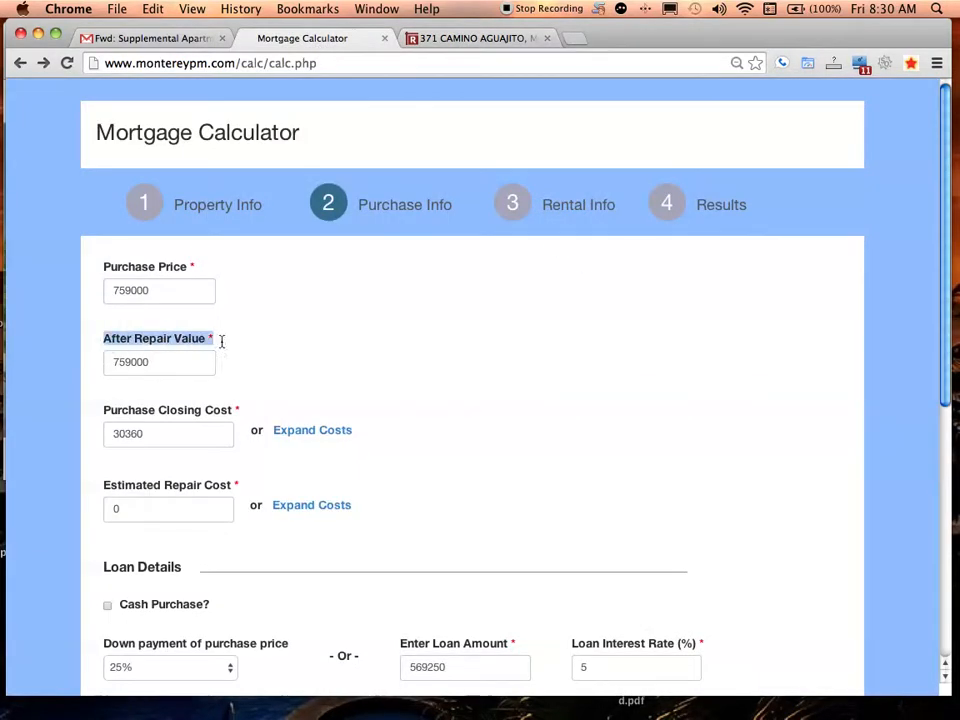
double_click(130, 364)
left_click(160, 342)
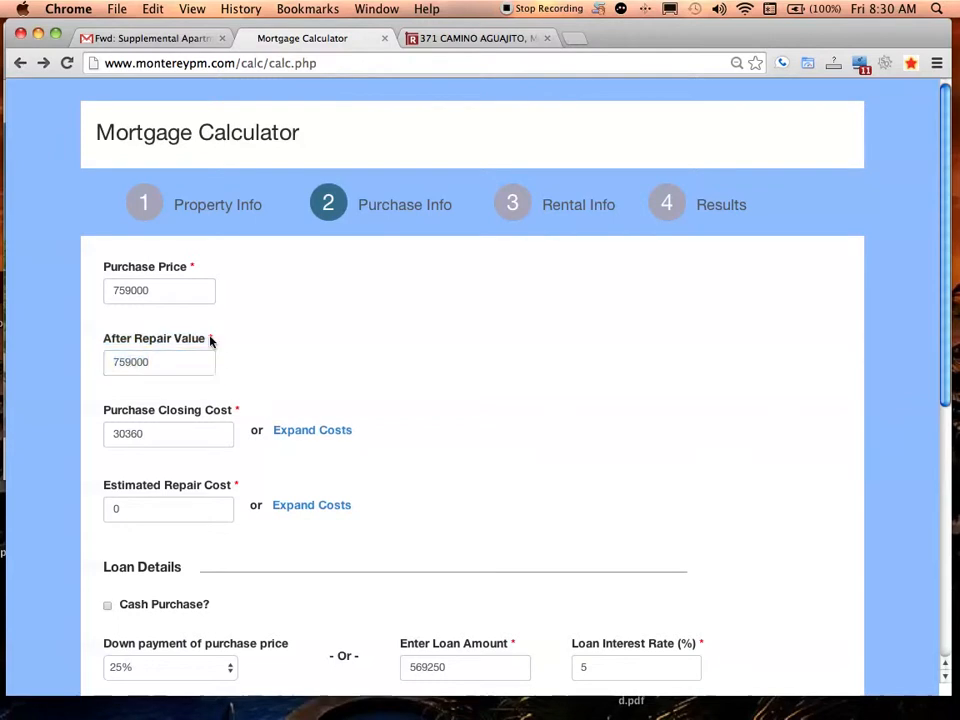
Enter 5000 as the Estimated Repair Cost
left_click_drag(947, 182, 928, 285)
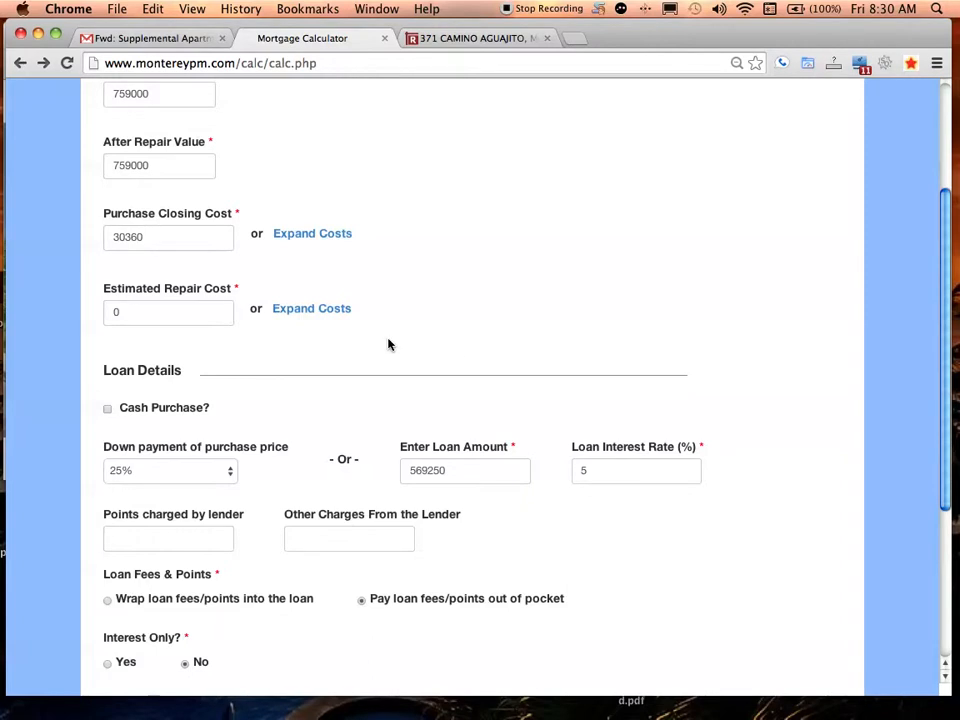
left_click(146, 315)
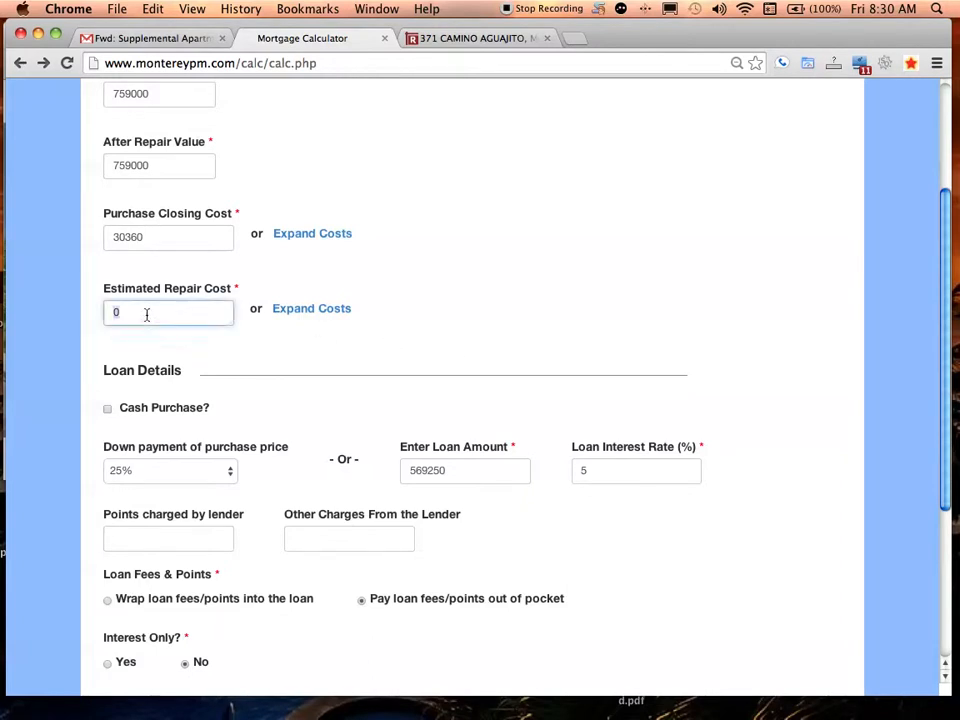
type("1")
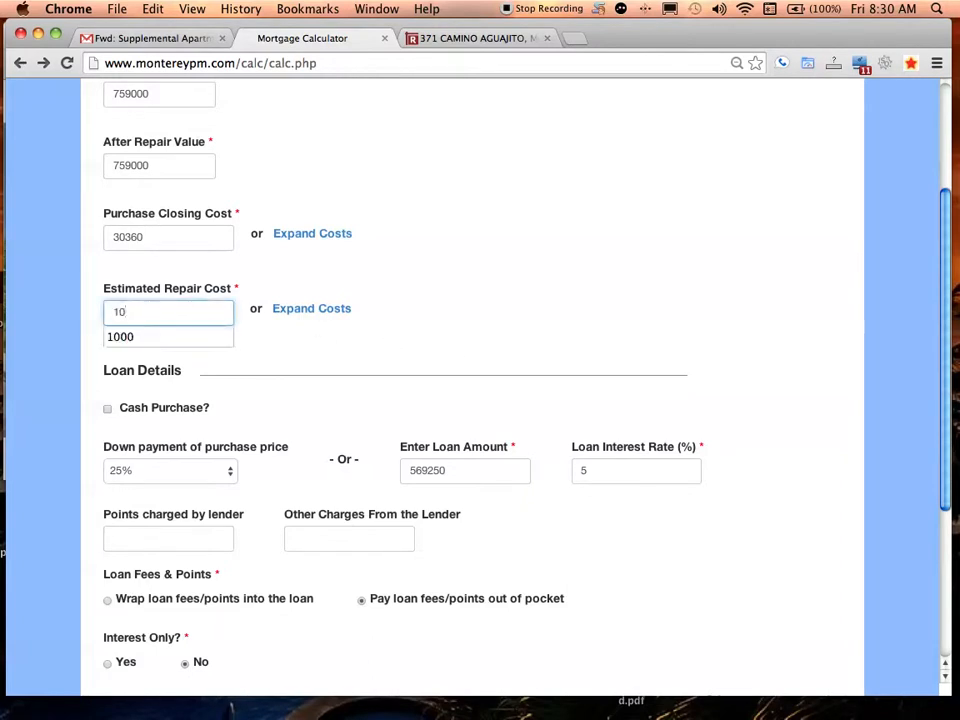
key("BackSpace")
type("5000")
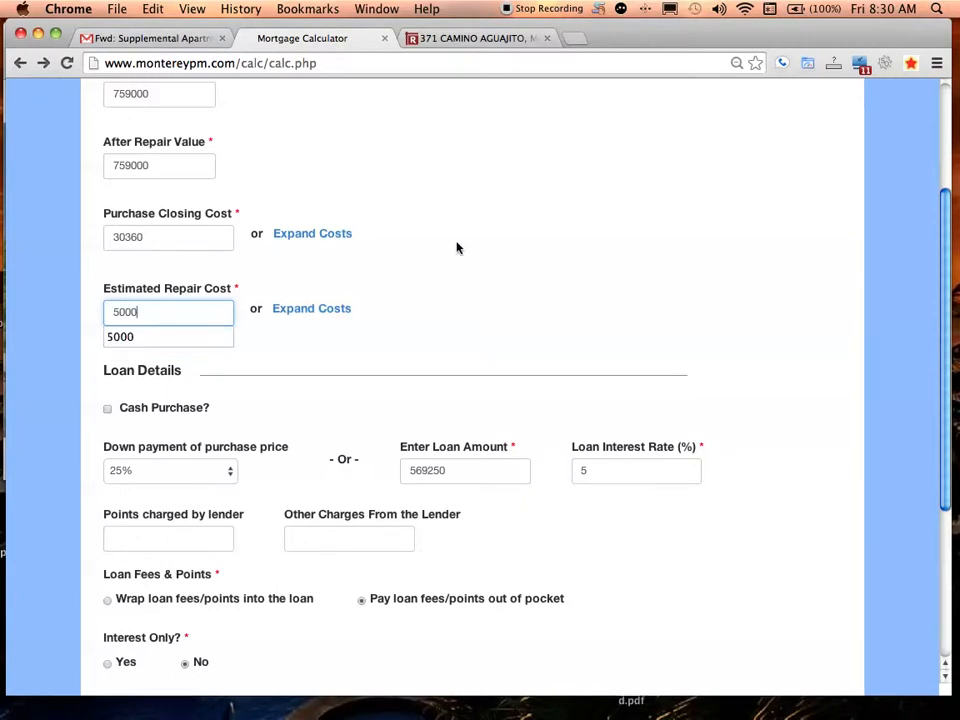
left_click(531, 270)
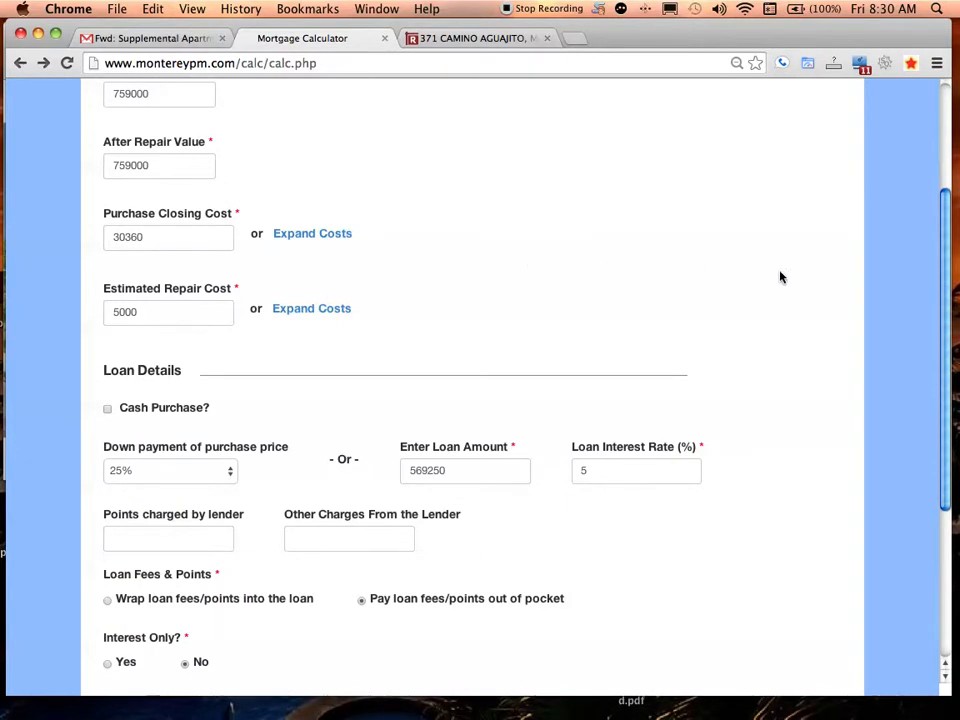
scroll(951, 236, "down", 5)
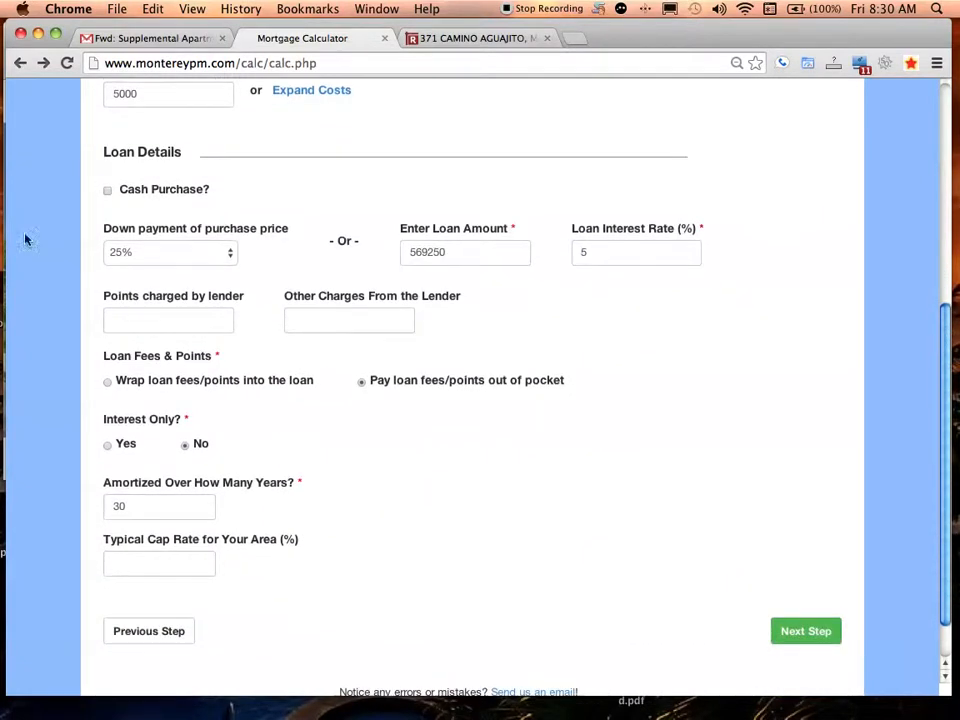
left_click(107, 191)
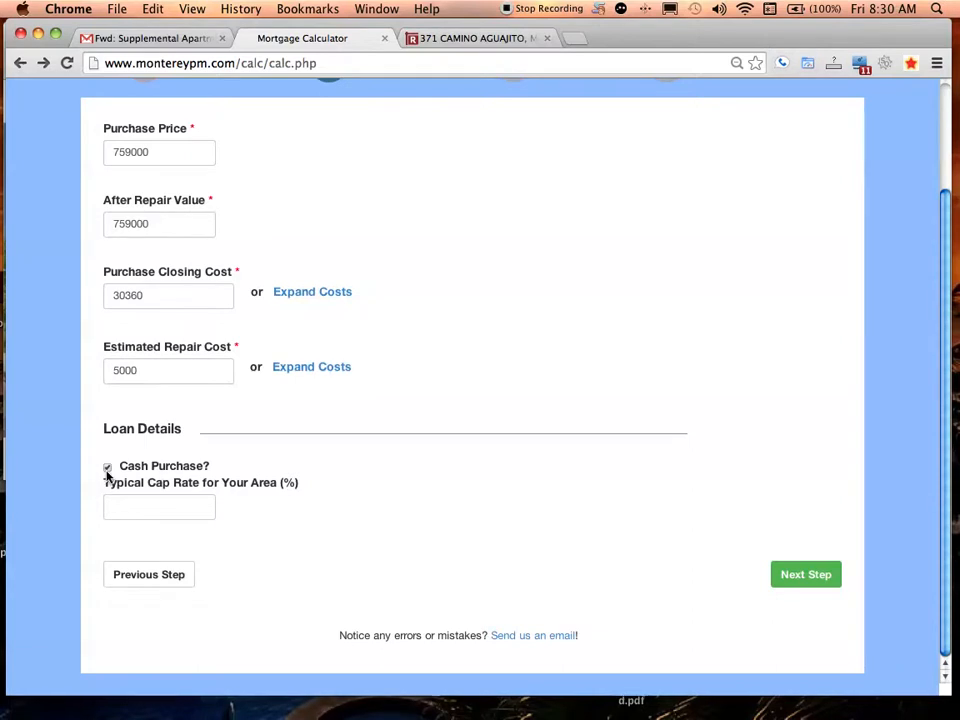
left_click(107, 469)
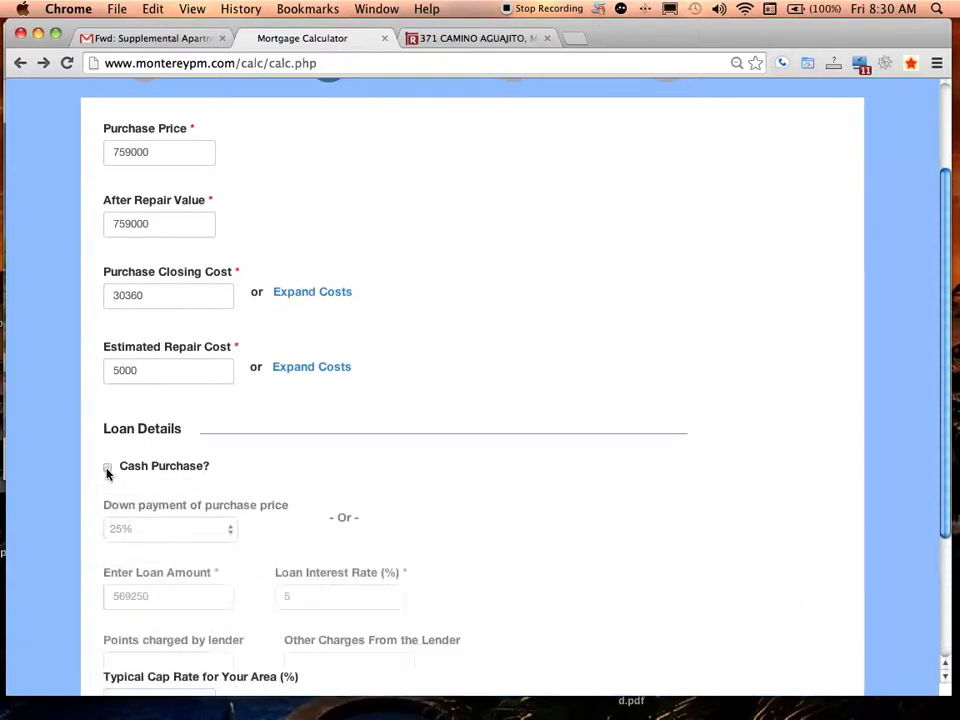
scroll(929, 182, "down", 5)
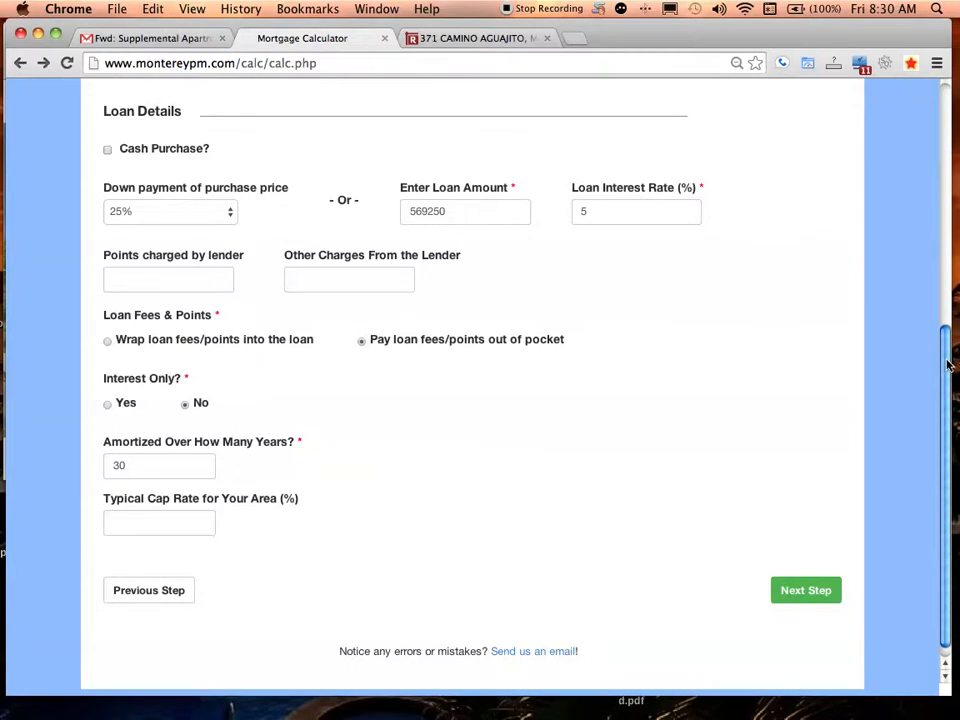
left_click_drag(947, 360, 946, 358)
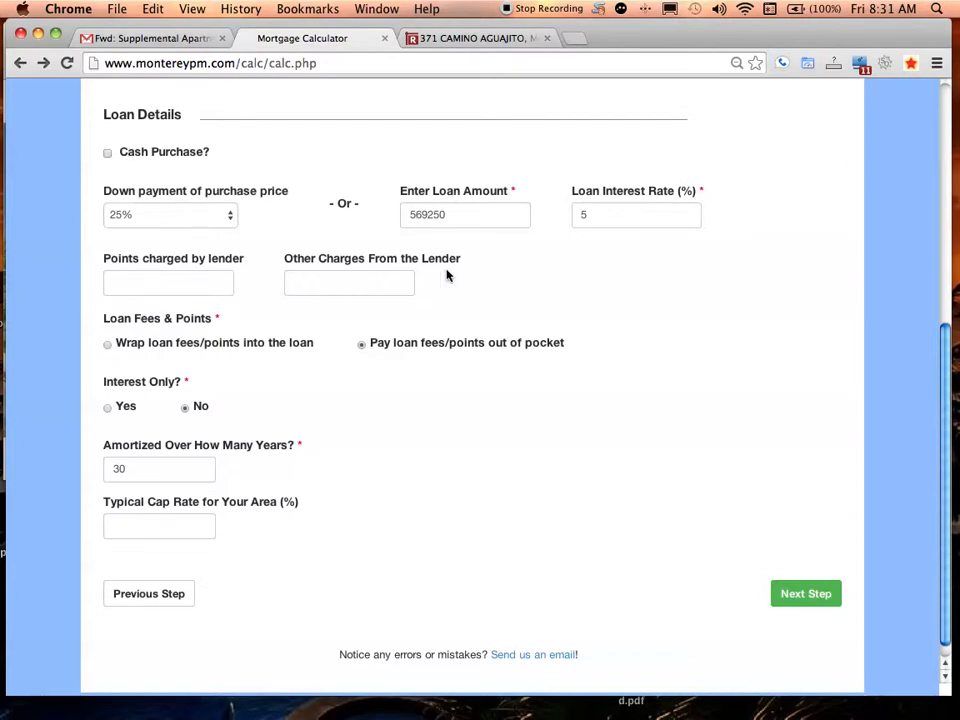
Read through the lender points and Other Charges From the Lender labels
mouse_move(103, 258)
left_mouse_down()
mouse_move(459, 270)
mouse_move(99, 269)
left_mouse_up()
left_click(110, 259)
left_click_drag(101, 257, 217, 259)
left_click(463, 264)
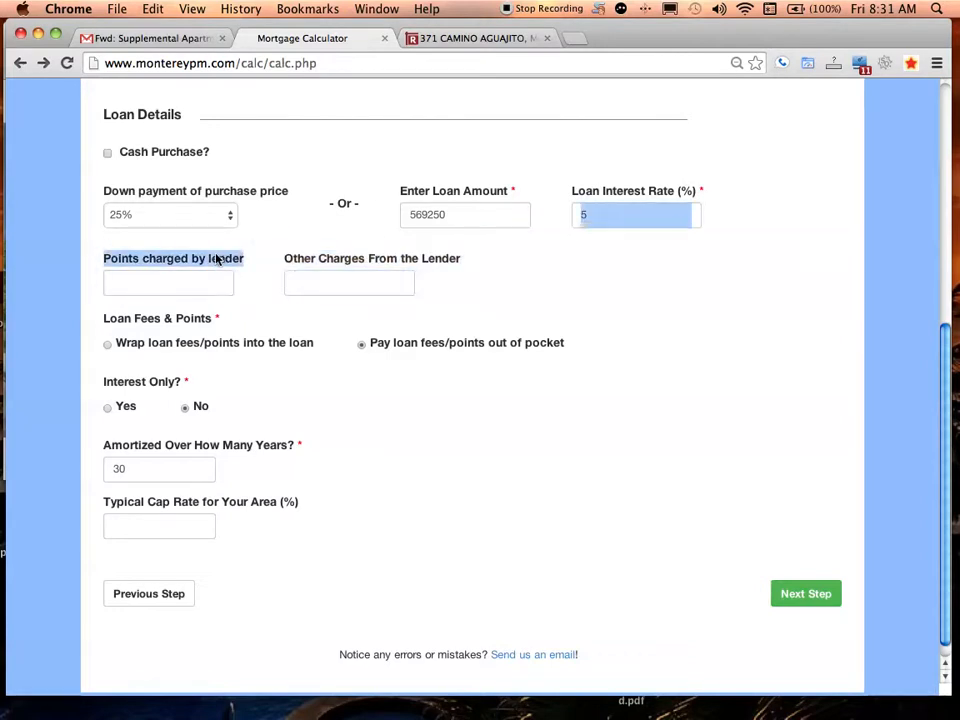
triple_click(360, 259)
double_click(209, 257)
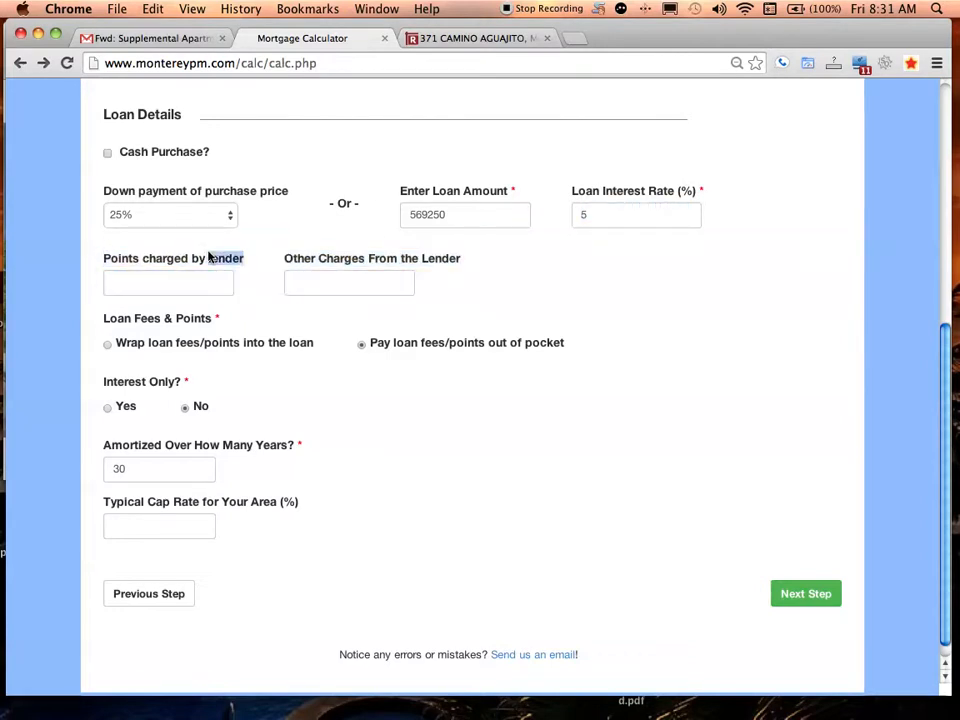
left_click(432, 258)
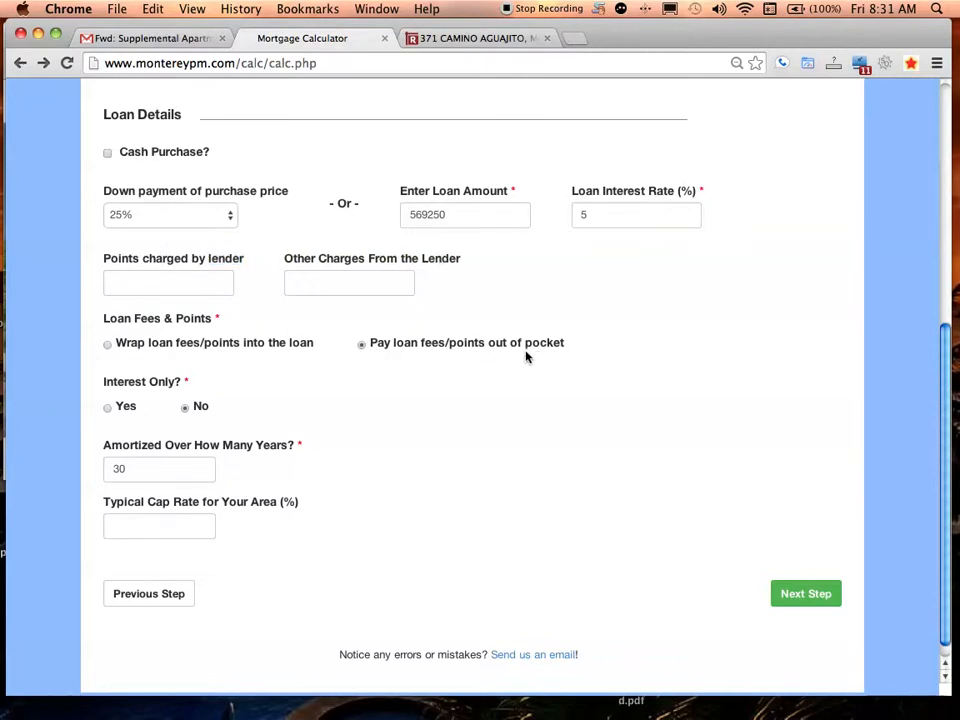
Pay loan fees and points out of pocket and enter a 4.2% typical cap rate
left_click(107, 345)
left_click(362, 345)
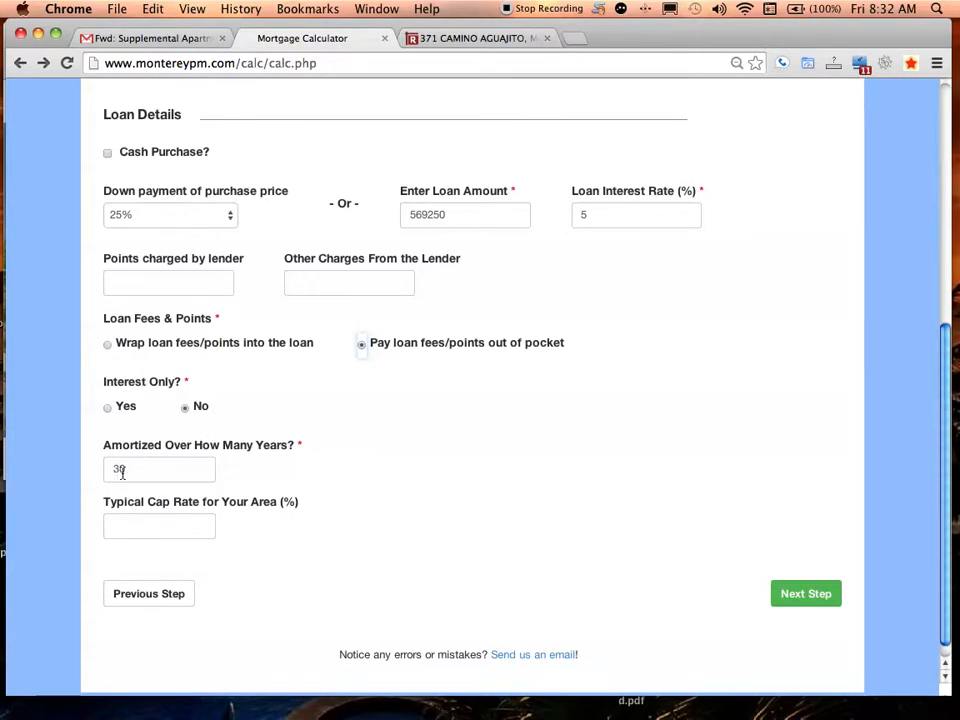
left_click(139, 527)
type("4.2")
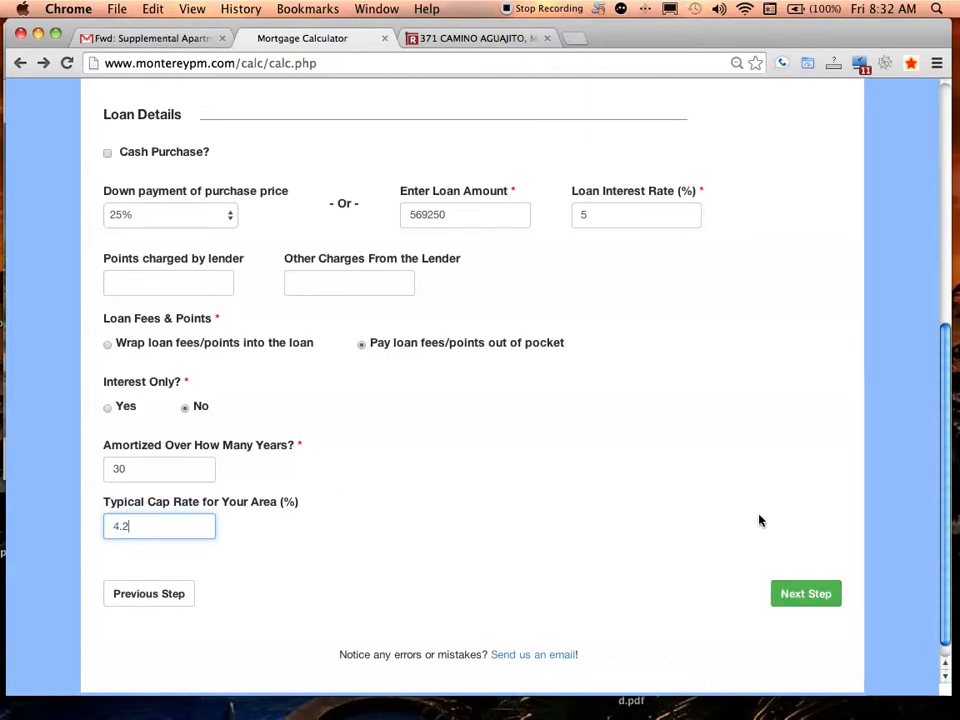
On the Rental Info step, switch to per-unit rents with three unit rows and clear the 5350 total
left_click(810, 596)
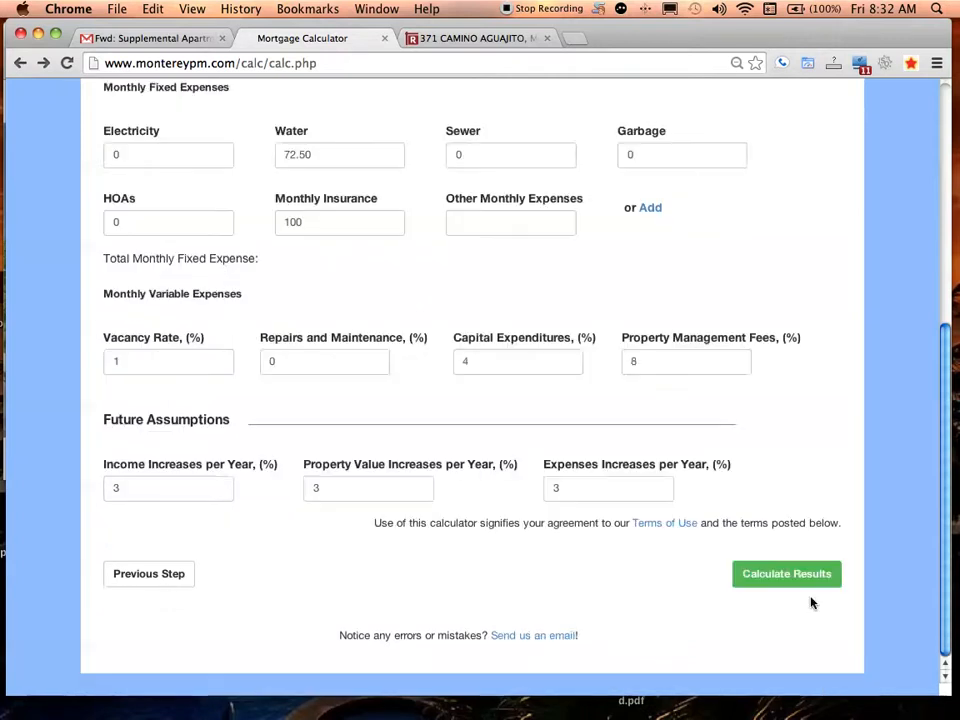
left_click_drag(944, 400, 943, 90)
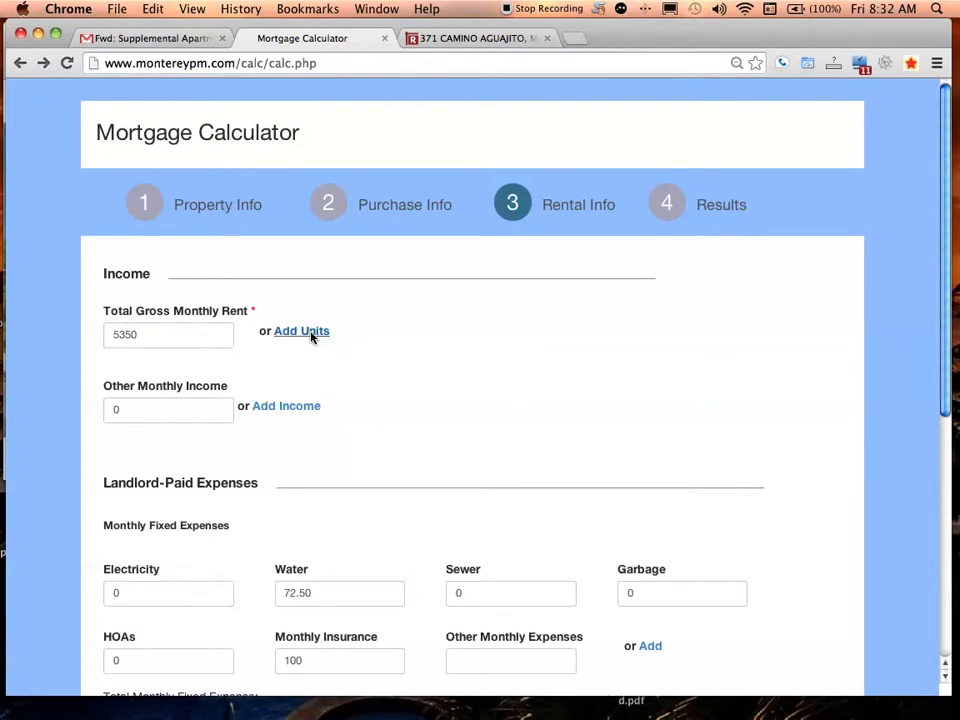
left_click(311, 337)
left_click(280, 401)
left_click(156, 332)
double_click(156, 332)
key("BackSpace")
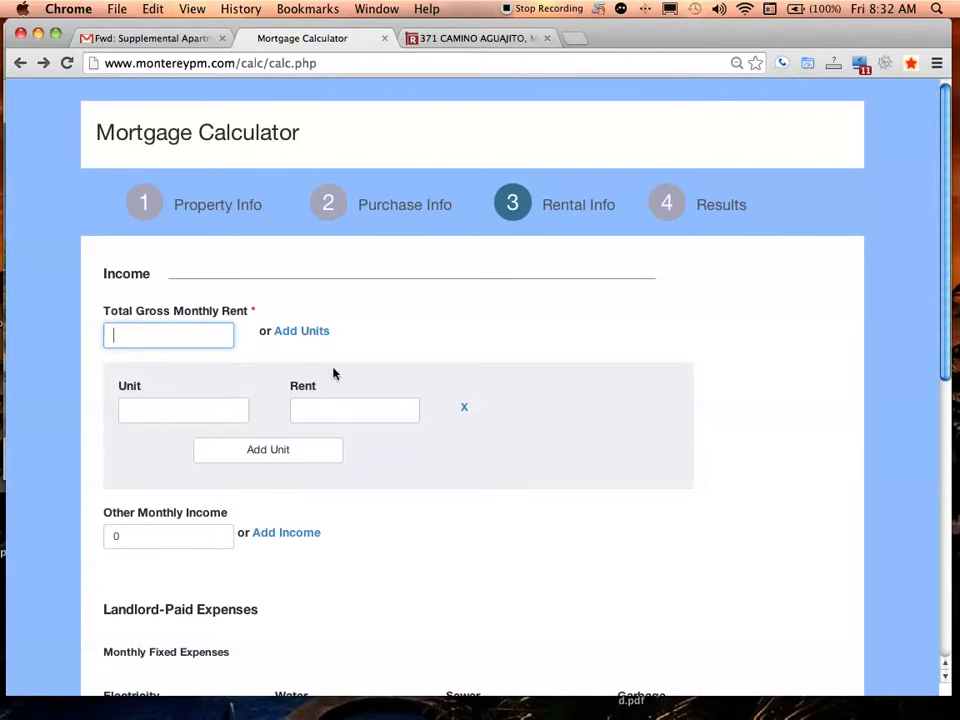
left_click(281, 450)
left_click(266, 489)
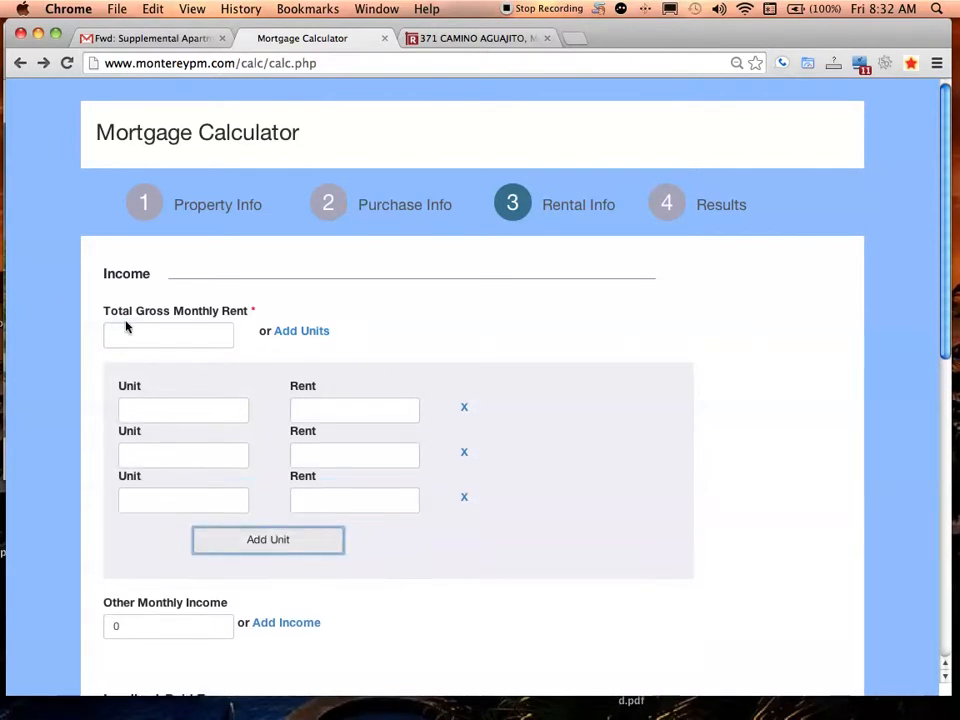
left_click(130, 337)
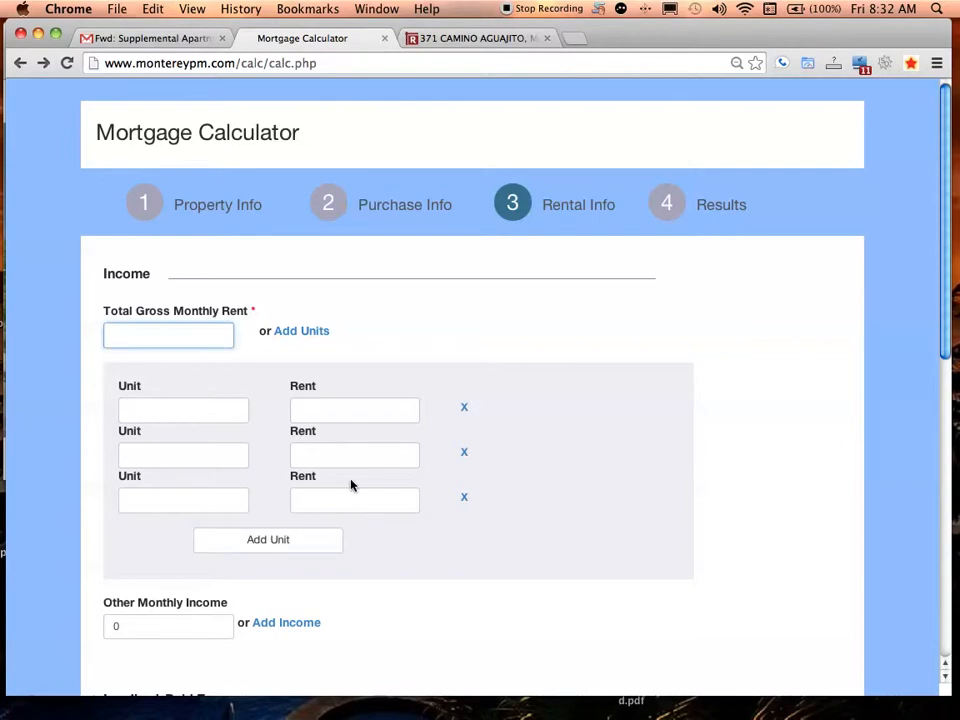
left_click(211, 410)
type("1")
left_click(195, 454)
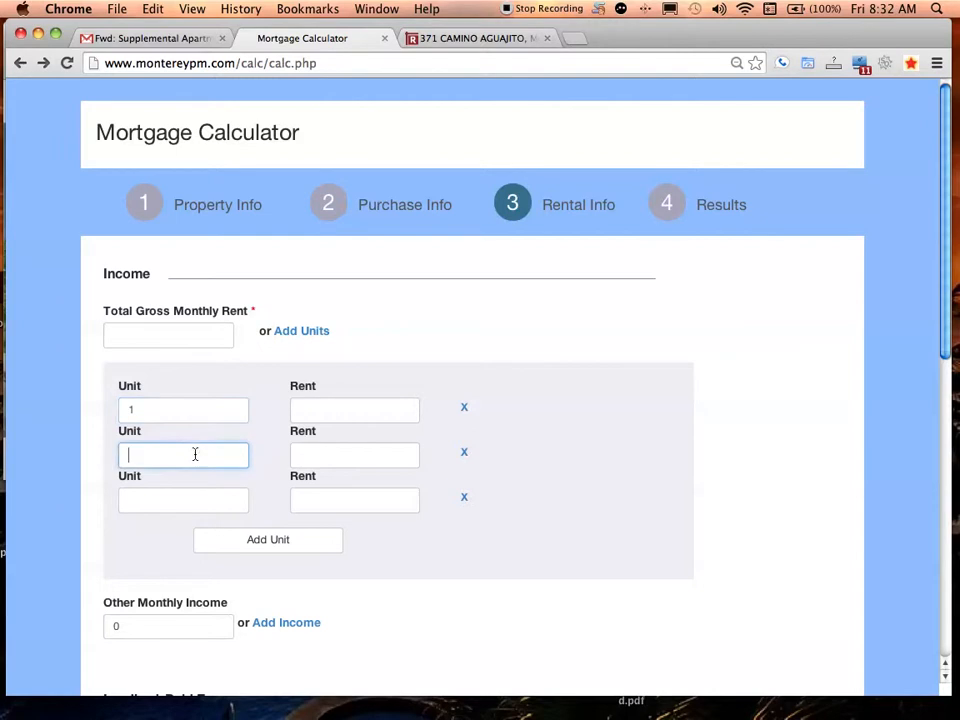
type("1")
left_click(173, 504)
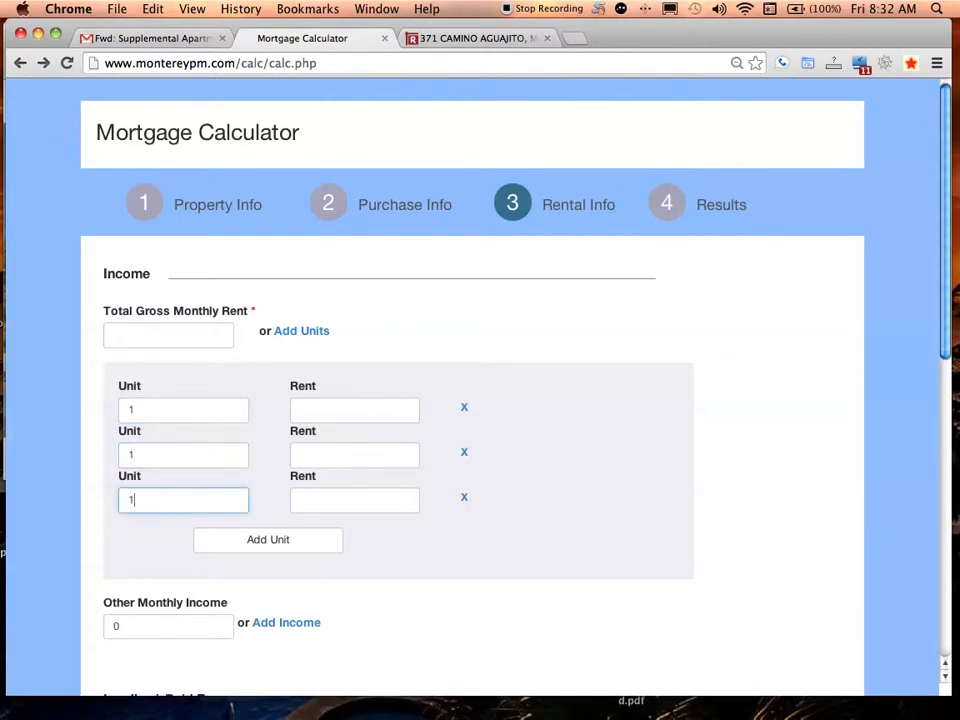
left_click(339, 410)
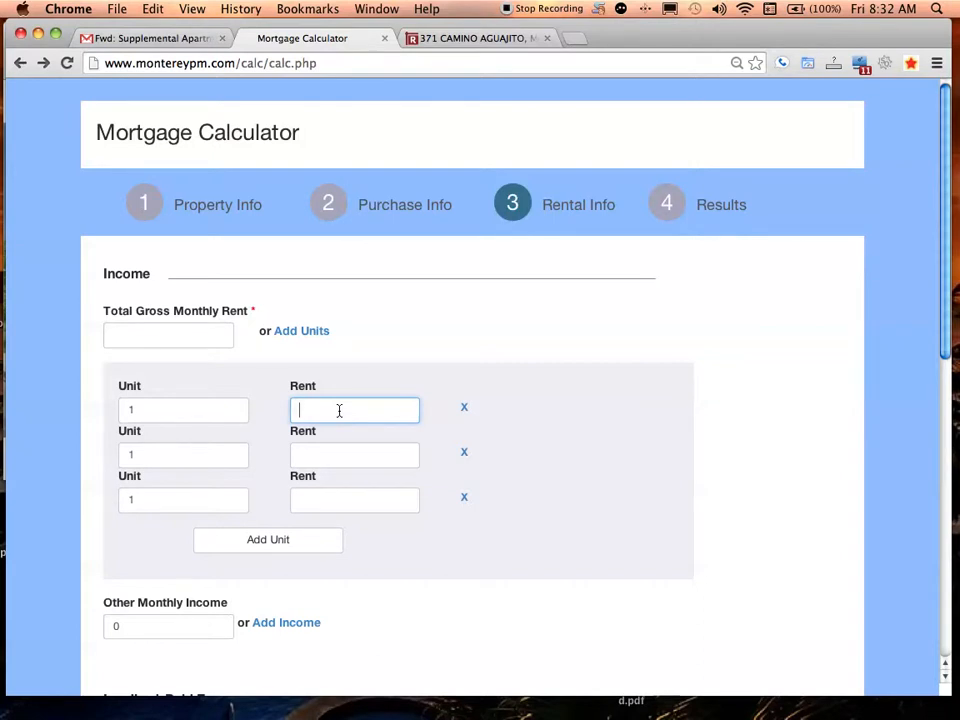
left_click(476, 38)
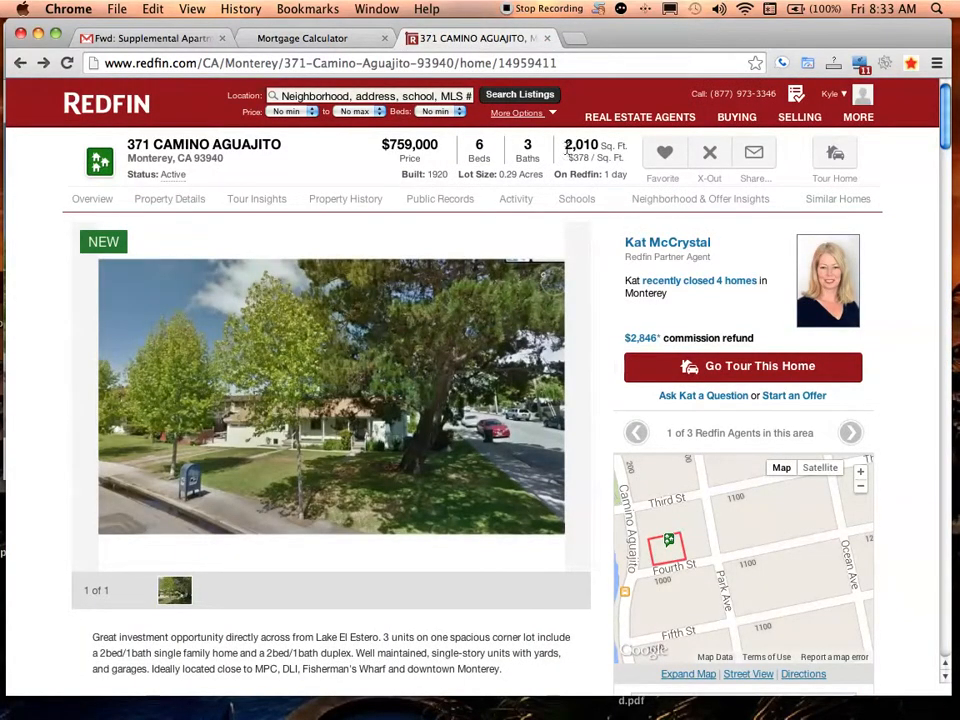
Check the listing's 2,010 sq ft size on Redfin, then go back to the calculator's rental form
left_click_drag(567, 146, 623, 148)
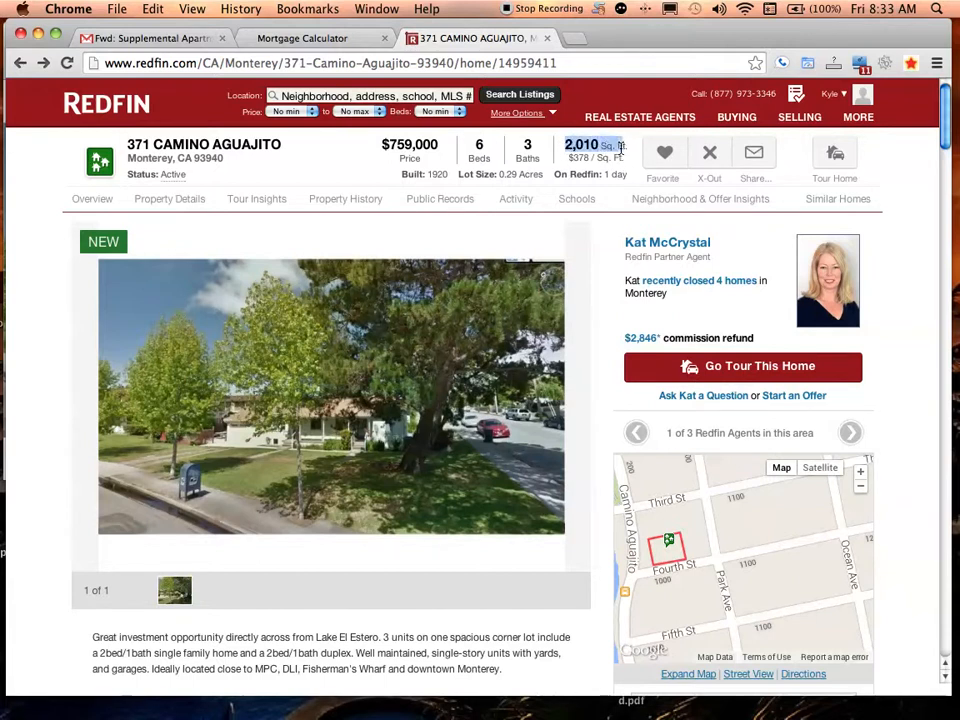
left_click(567, 145)
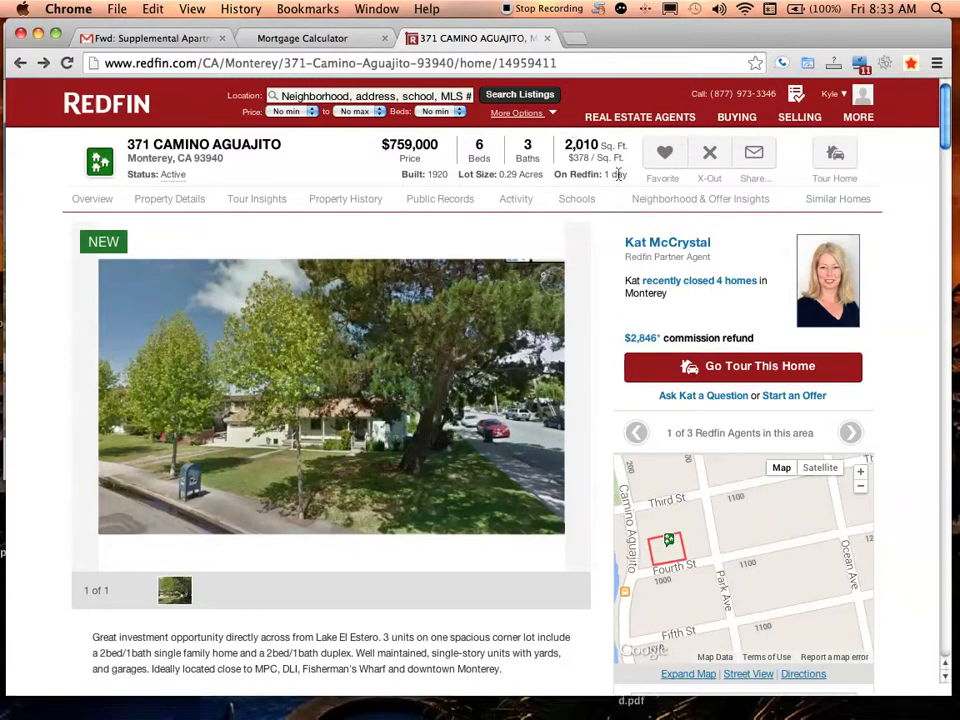
left_click(285, 37)
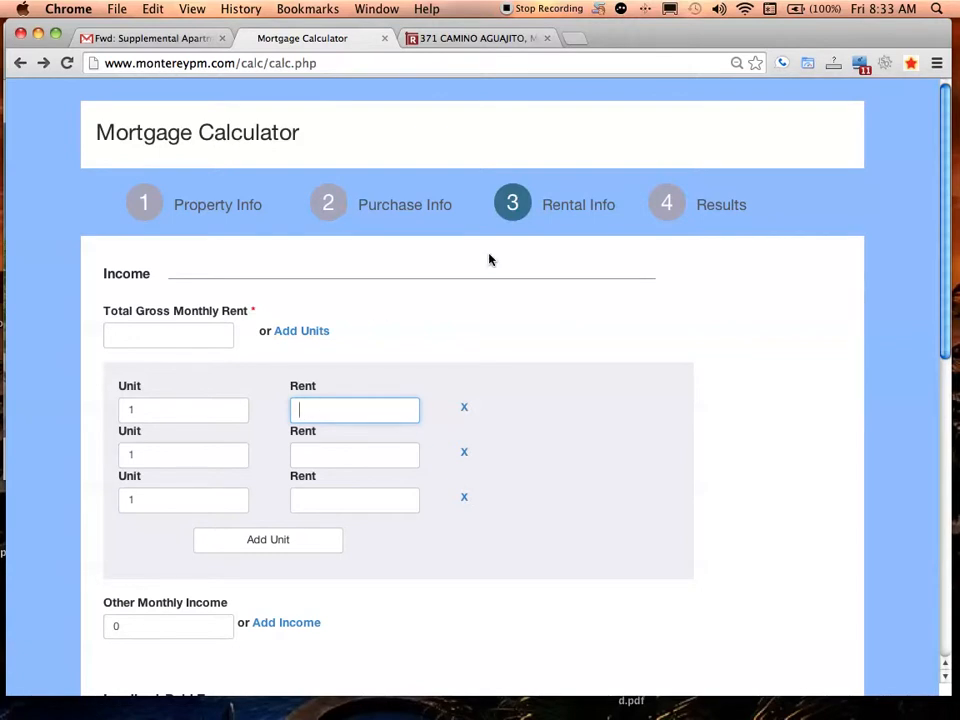
Enter 1900 as the first unit's rent, then return to the Redfin listing
type("1900")
left_click(335, 457)
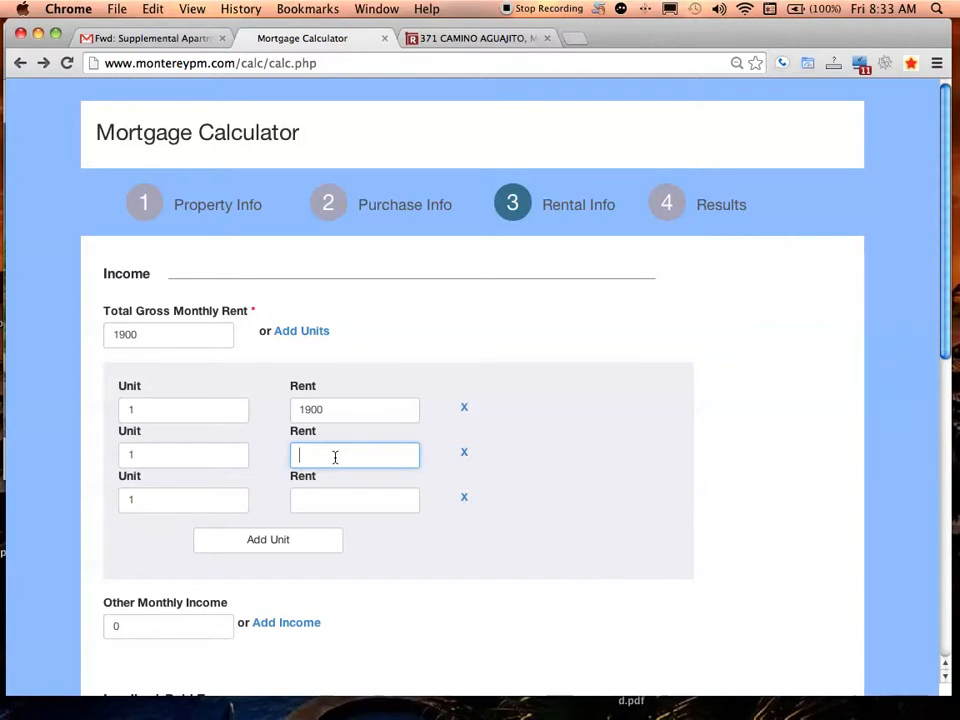
left_click(450, 40)
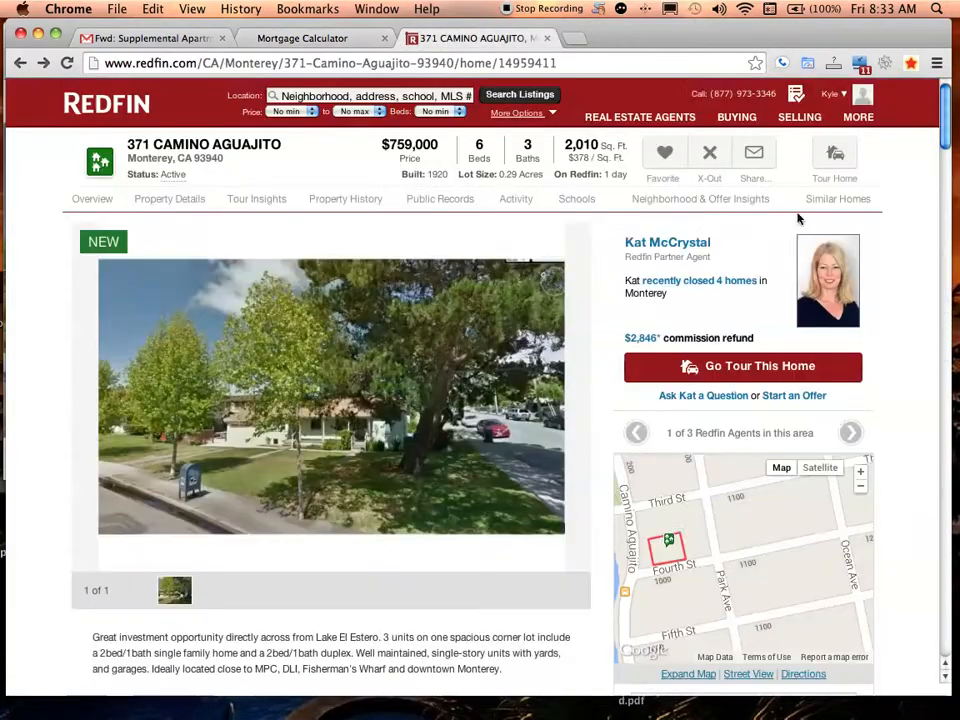
Review Redfin's Multi-Unit Information rents of $1,095, $1,275 and $1,400 before returning to the calculator
scroll(909, 315, "down", 15)
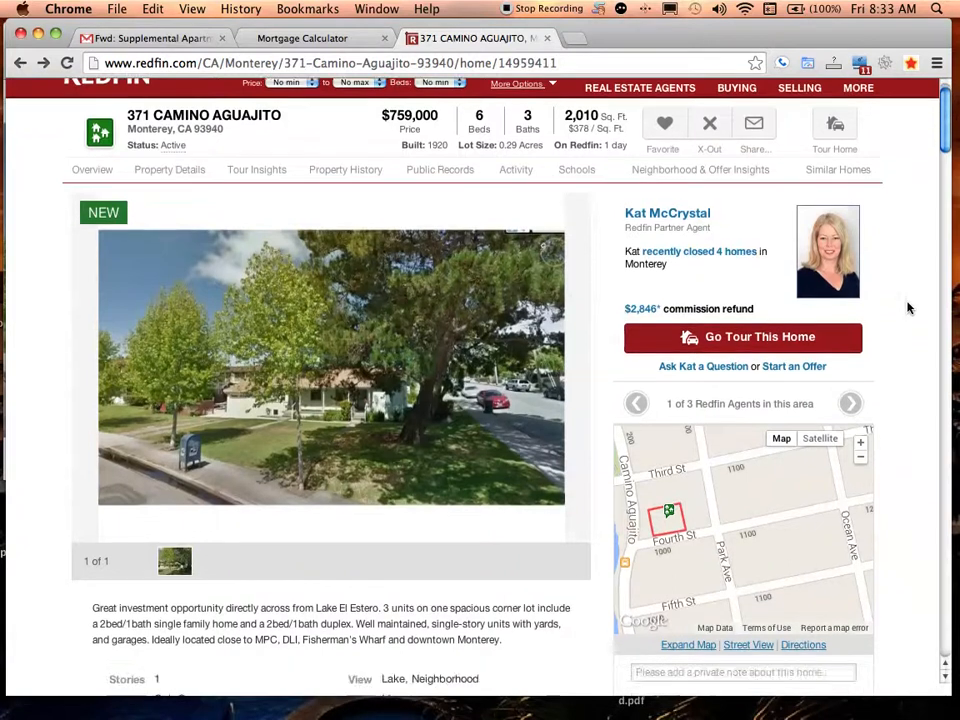
scroll(909, 325, "up", 8)
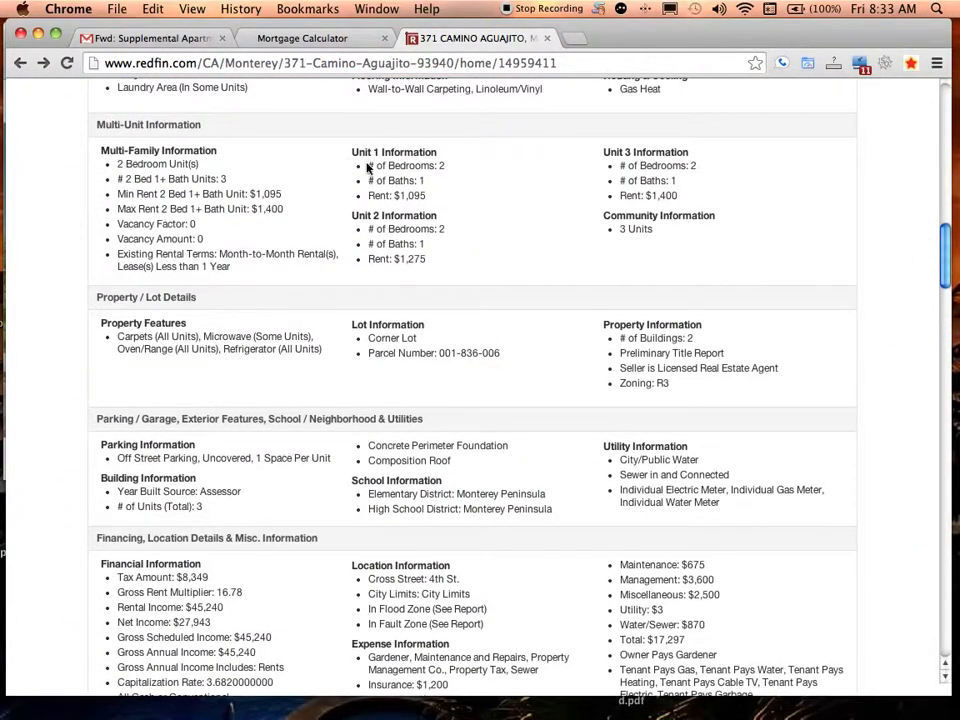
left_click_drag(365, 172, 437, 216)
left_click(421, 196)
left_click(350, 157)
left_click(443, 220)
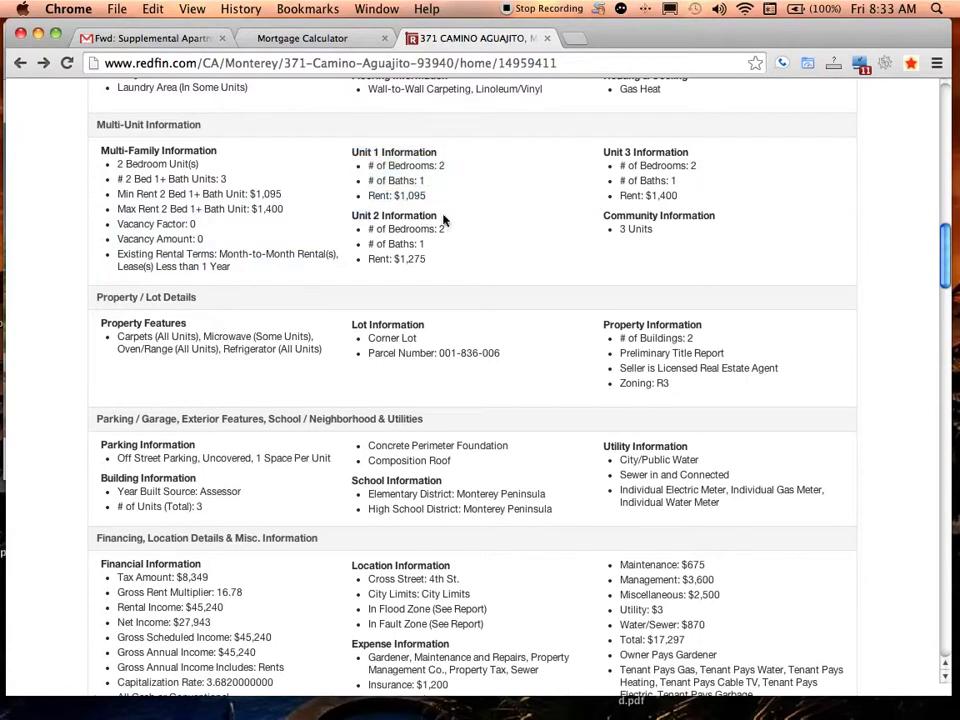
left_click(262, 38)
Set units 2 and 3 to 1700 rent each, correcting the mistyped values, for a 5300 total
type("16")
type("00")
key("Tab")
left_click(315, 506)
type("166")
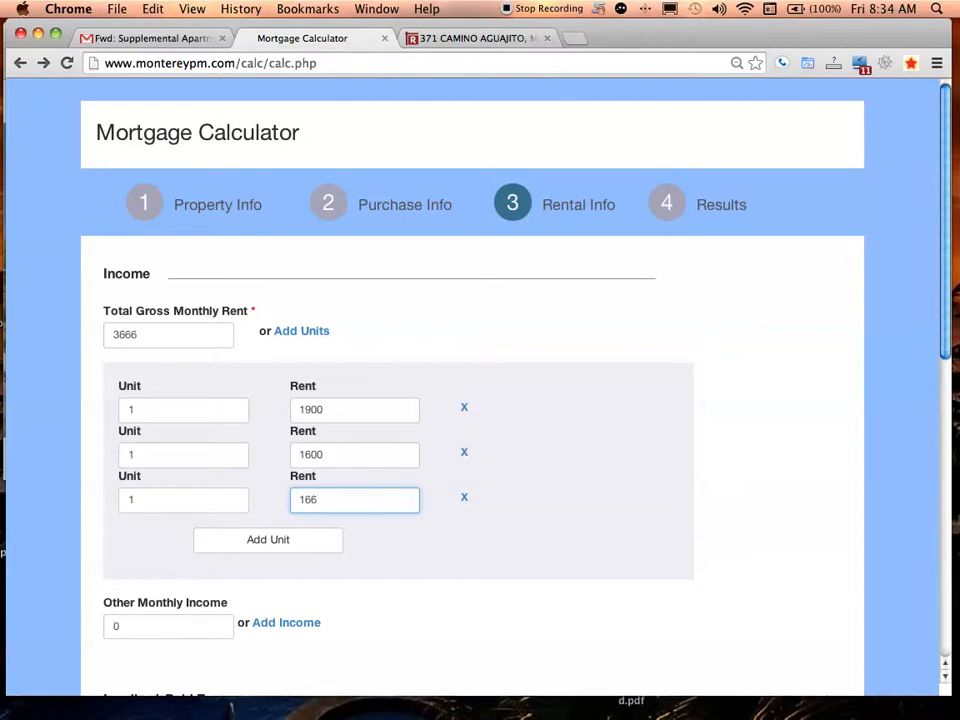
type("00")
left_click_drag(321, 454, 307, 457)
type("700")
left_click_drag(327, 499, 307, 499)
type("700")
left_click_drag(945, 96, 942, 140)
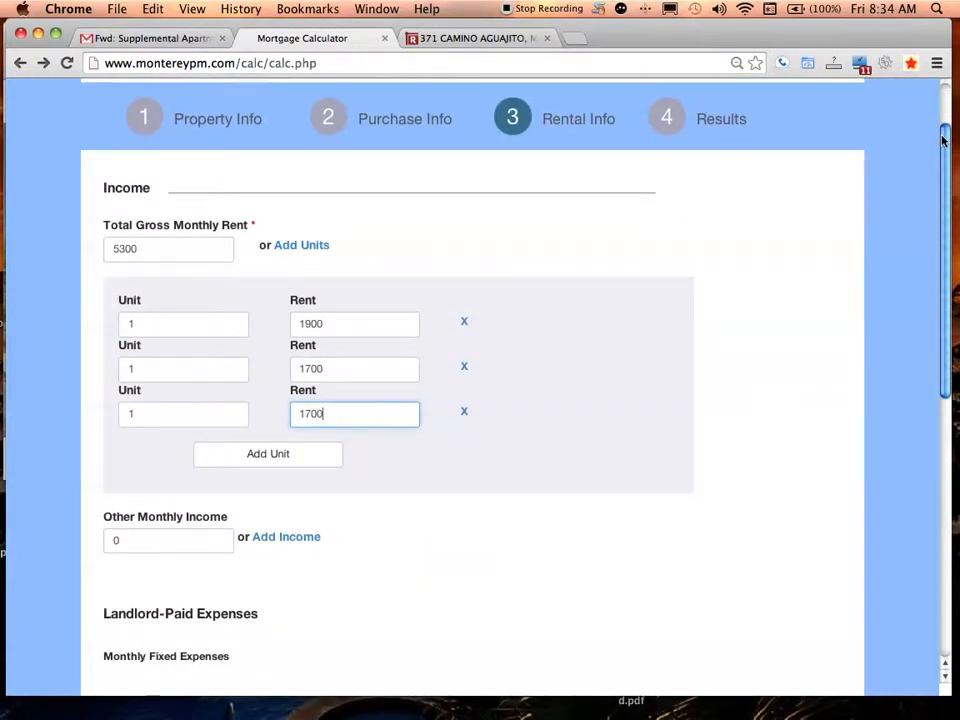
left_click_drag(942, 140, 815, 266)
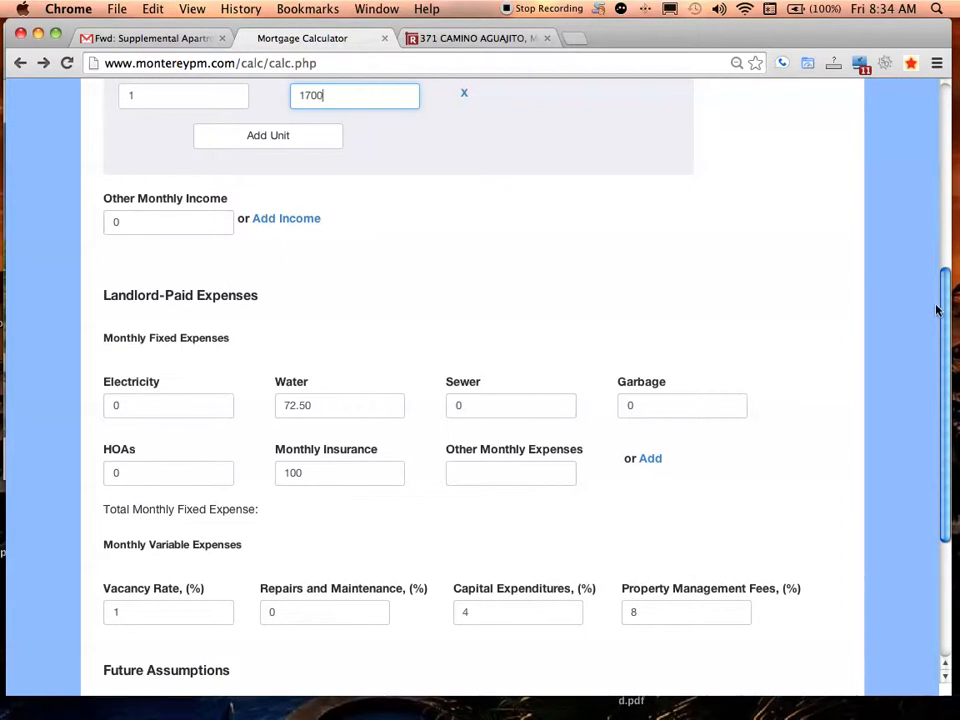
Check which utilities tenants pay in the Redfin listing's financing details
scroll(940, 313, "down", 3)
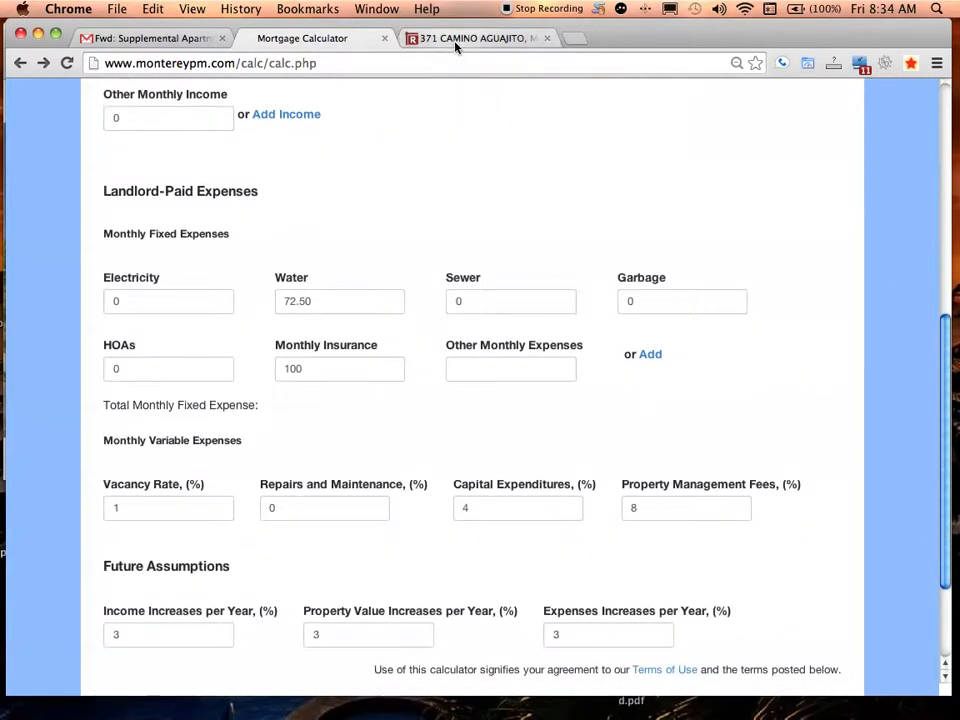
left_click(430, 38)
scroll(944, 302, "down", 5)
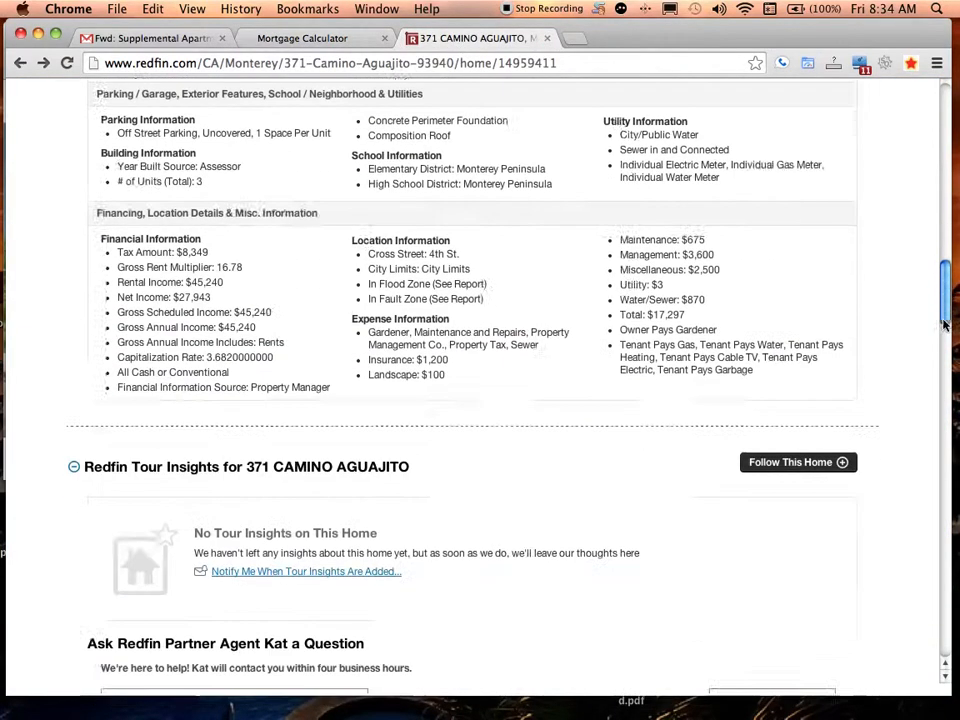
scroll(944, 302, "up", 3)
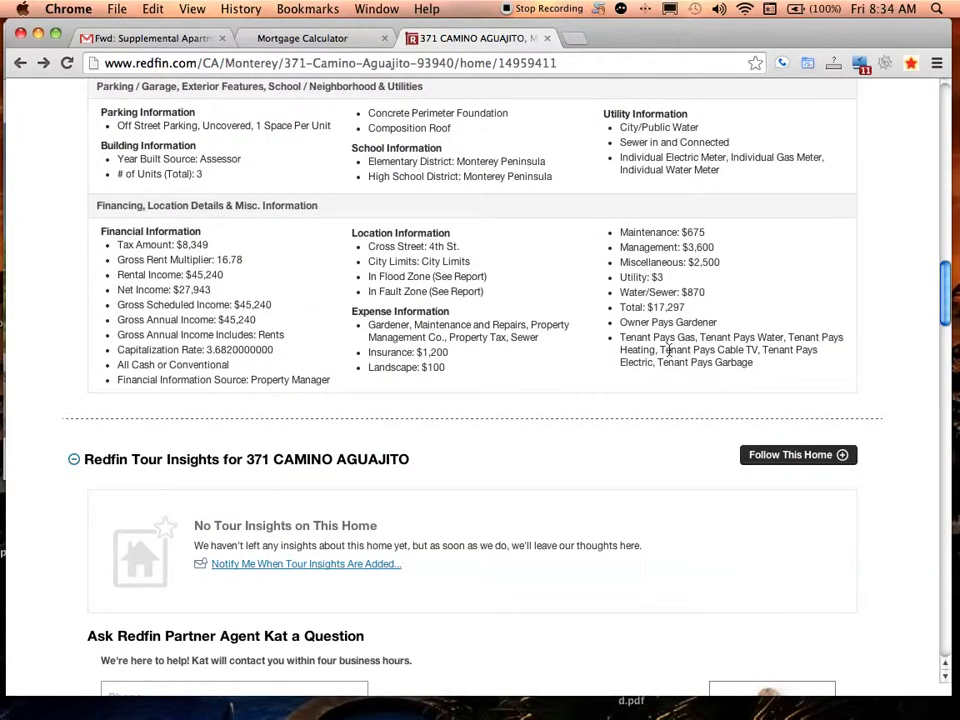
left_click_drag(663, 338, 621, 339)
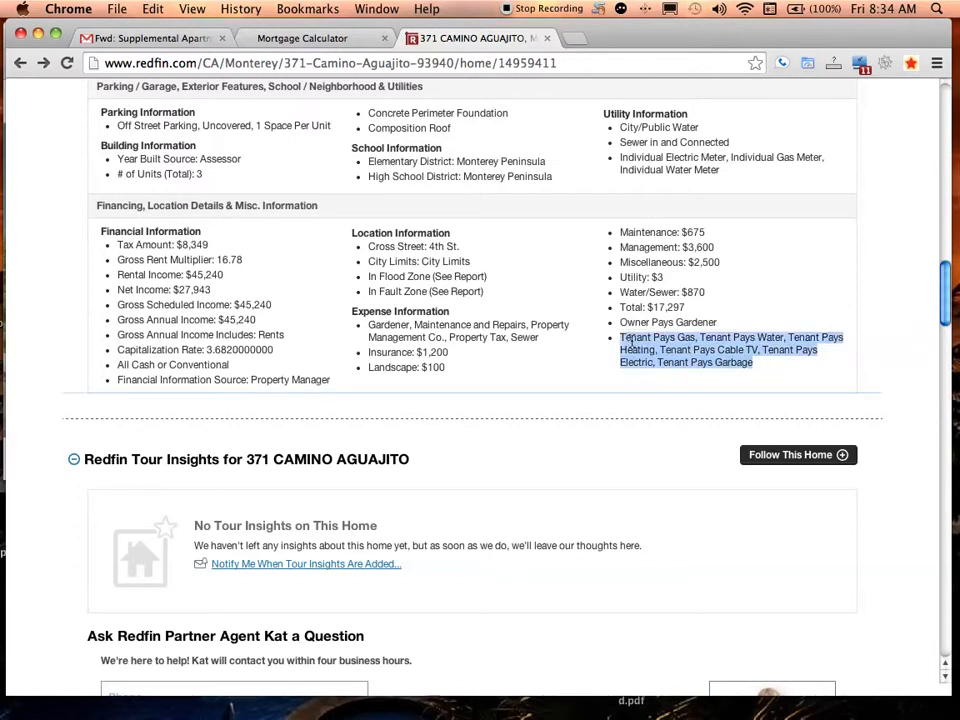
left_click(628, 343)
left_click(302, 38)
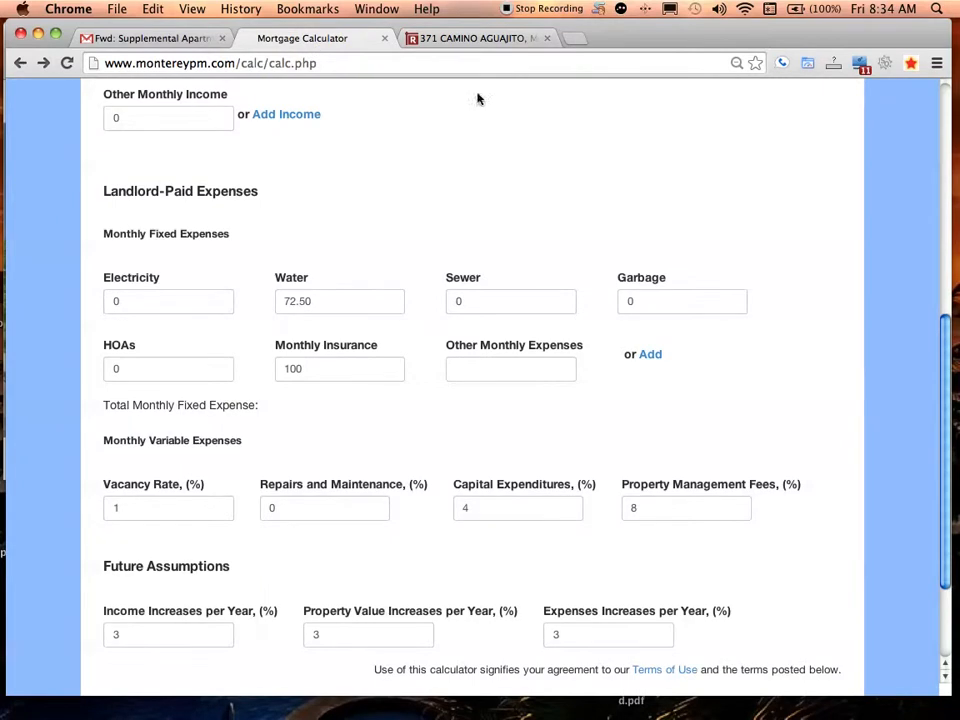
Note the listing's $870 water/sewer cost and go to the calculator's Water expense field
left_click(466, 40)
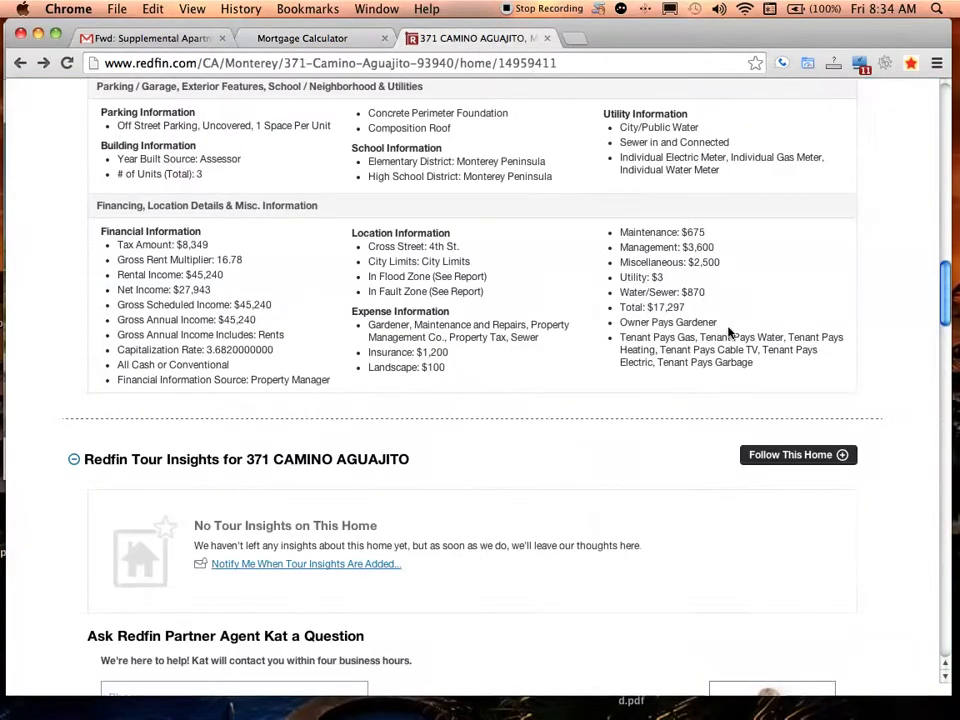
left_click_drag(683, 292, 712, 292)
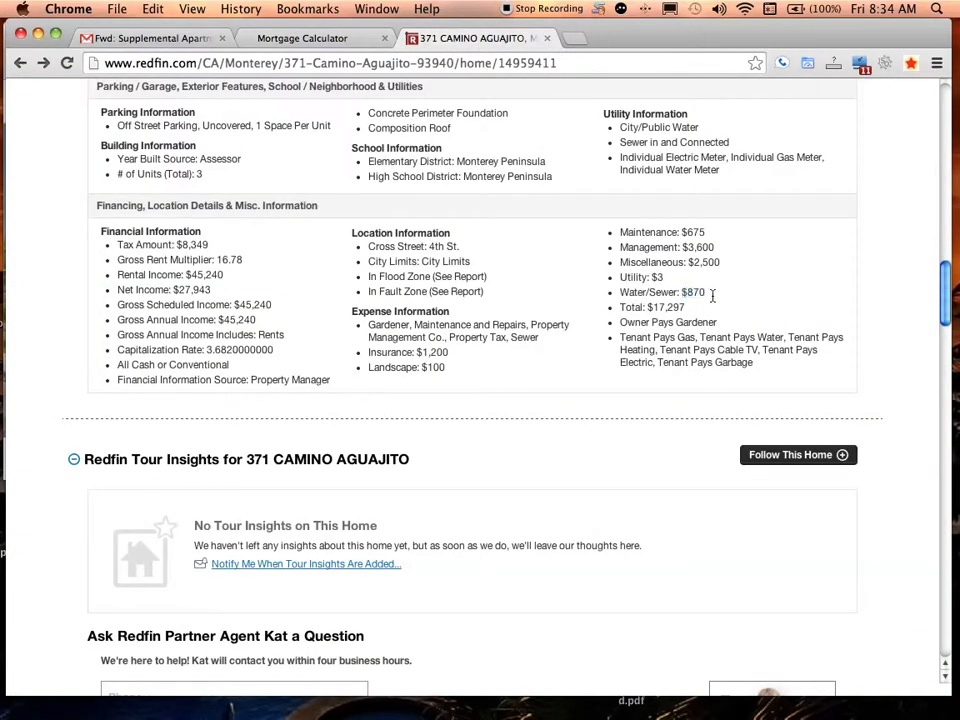
left_click(250, 38)
left_click(282, 300)
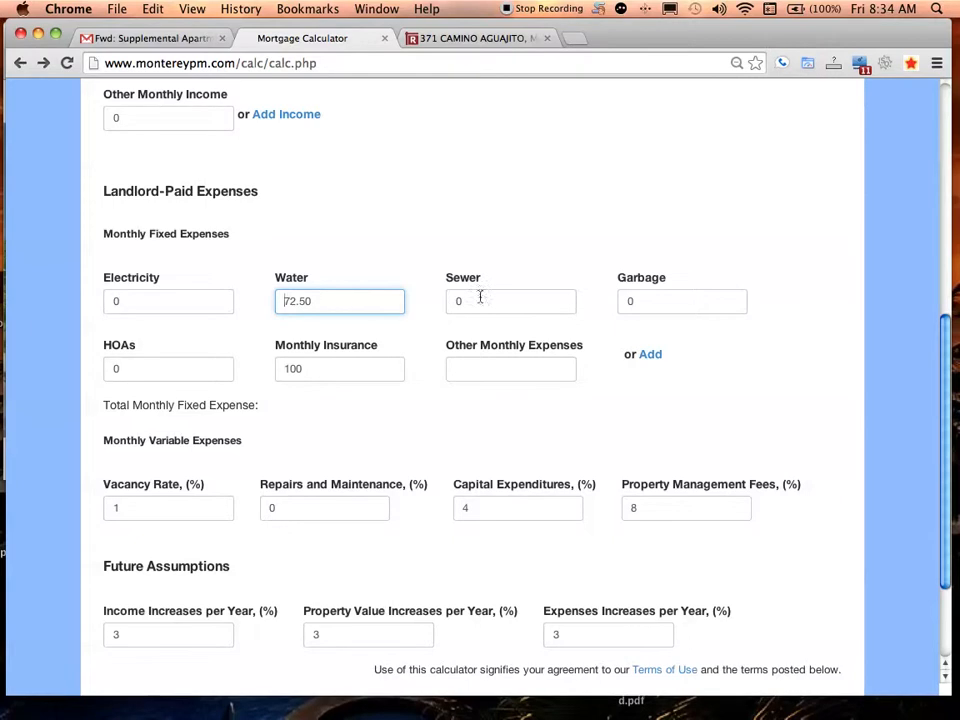
Leave Garbage and HOAs at 0 after comparing with Redfin, and add a blank Other Monthly Expenses row
left_click(652, 304)
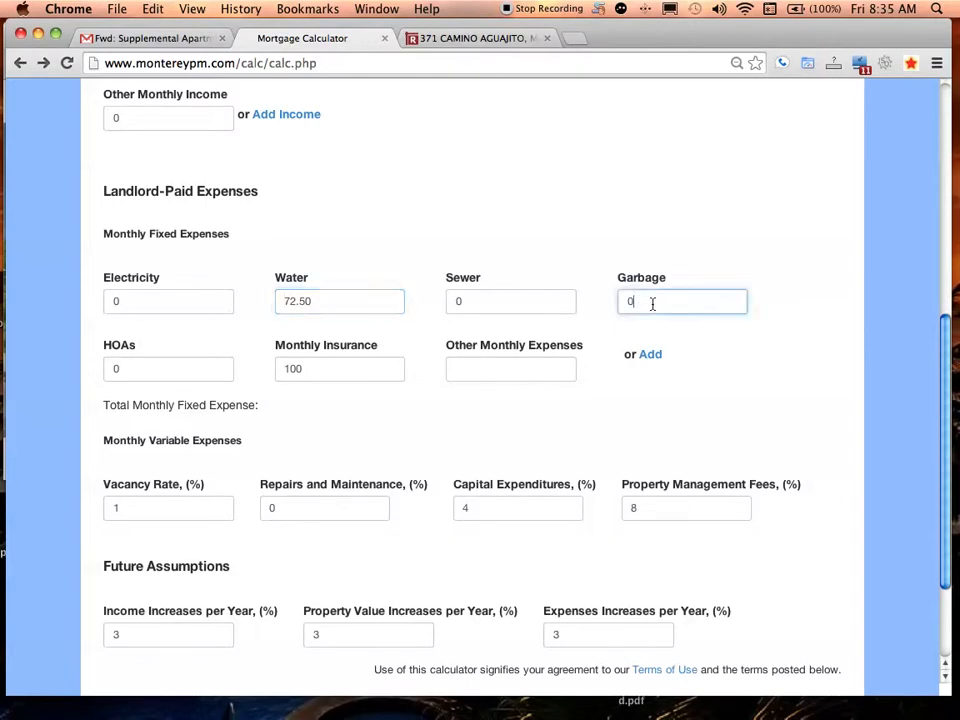
left_click(145, 377)
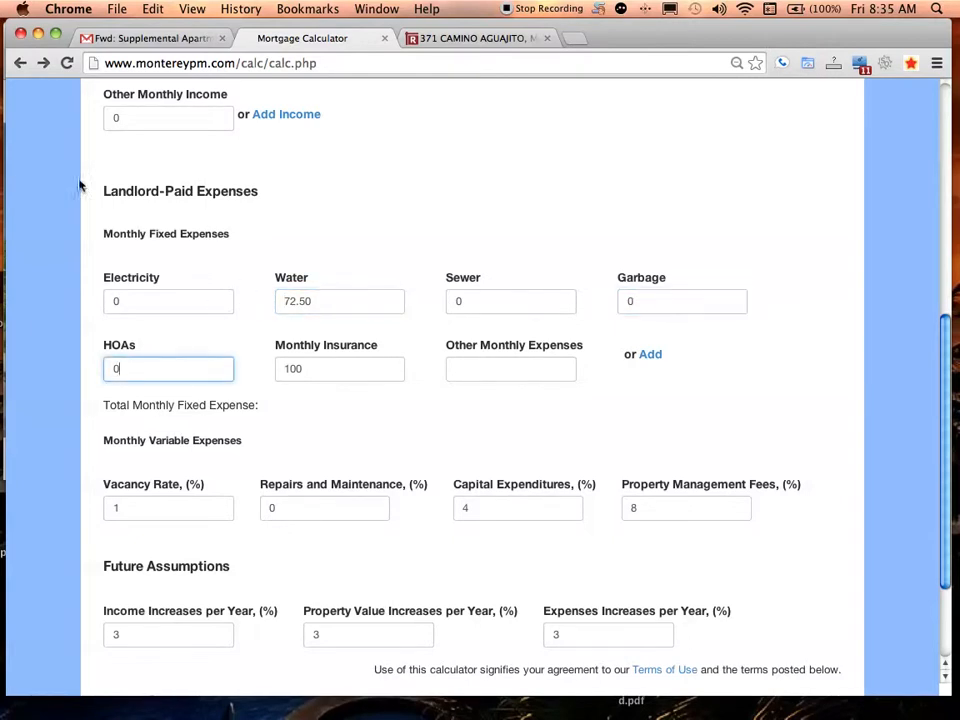
left_click(426, 40)
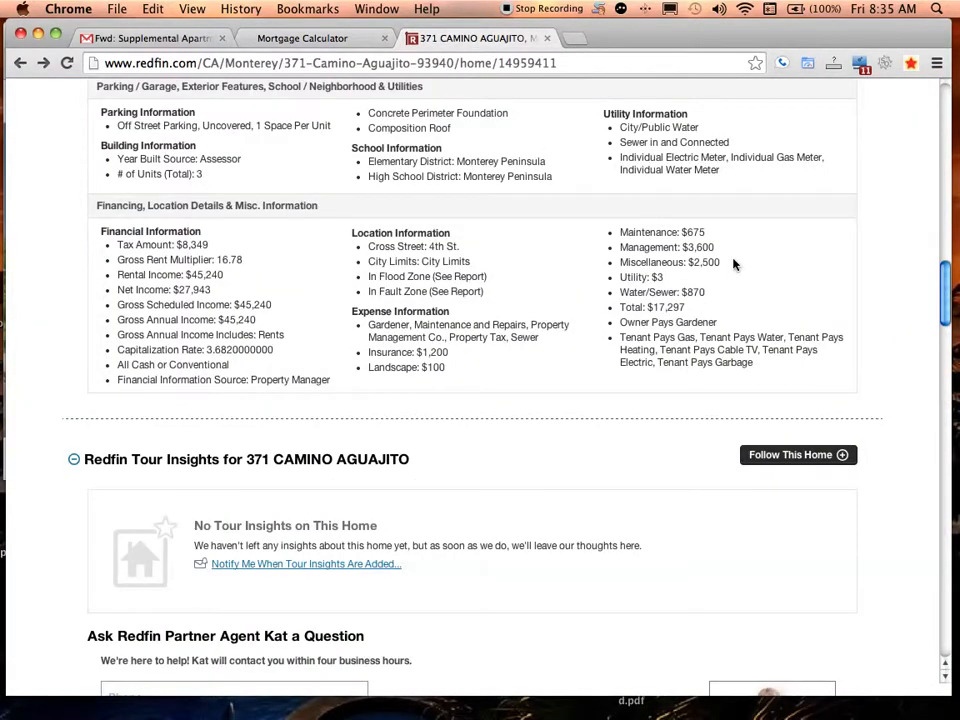
left_click(288, 38)
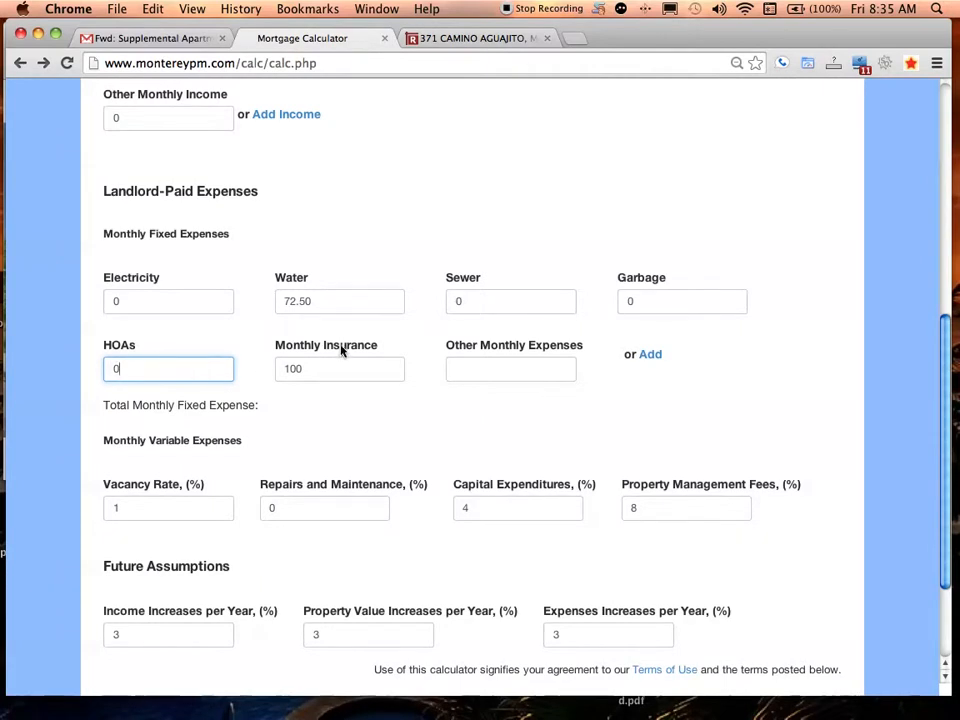
left_click(478, 38)
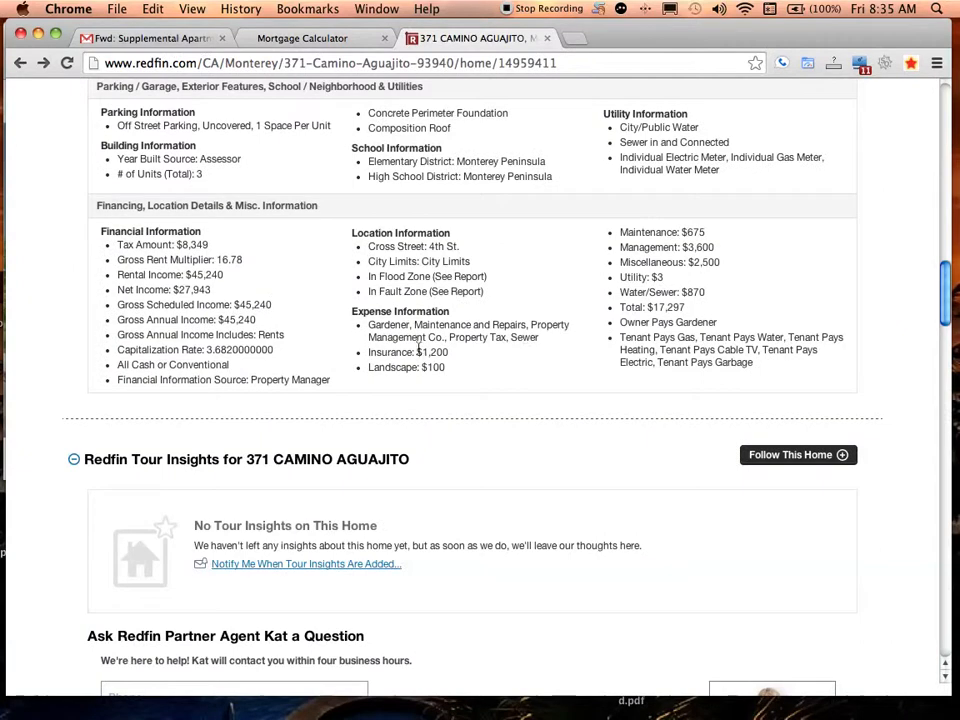
left_click(282, 40)
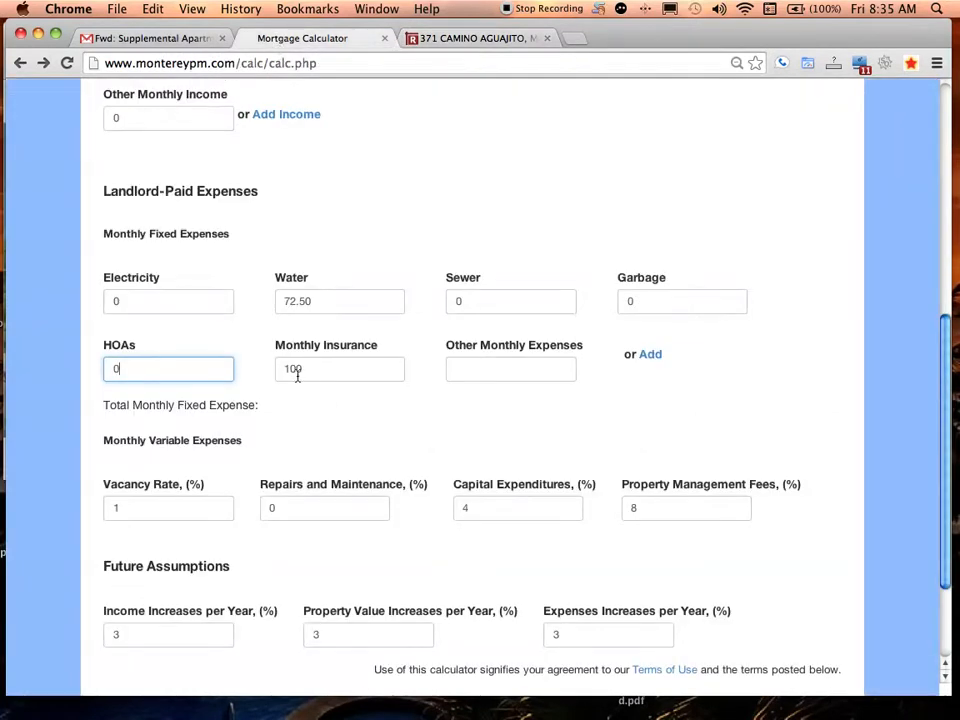
left_click(515, 370)
left_click(648, 356)
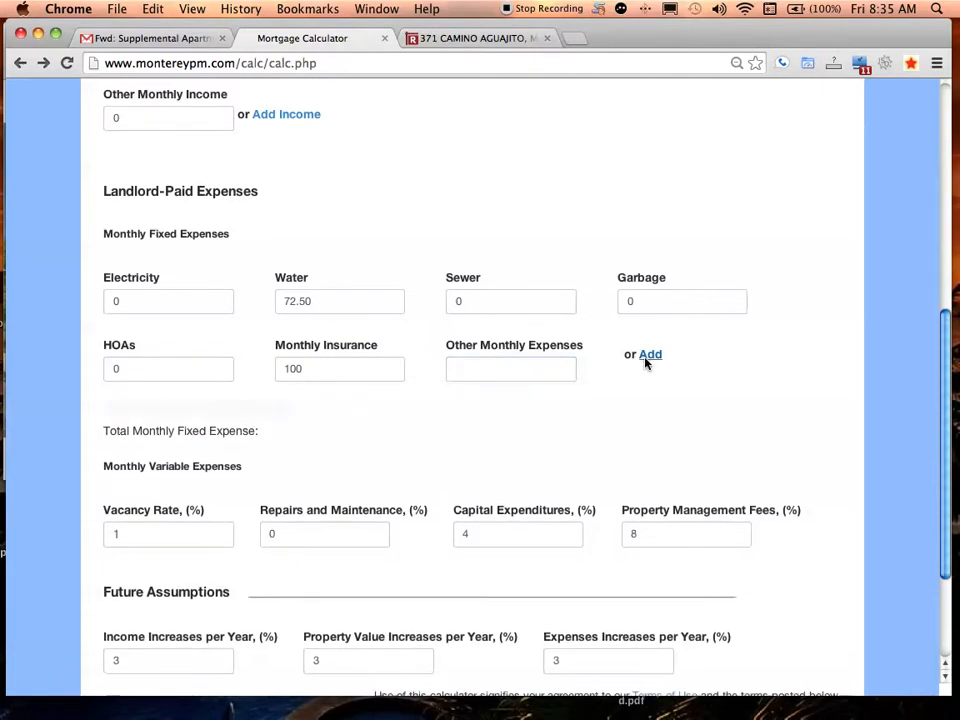
Add a landscaping expense of 100, taken from the listing's Landscape: $100 line
left_click(470, 38)
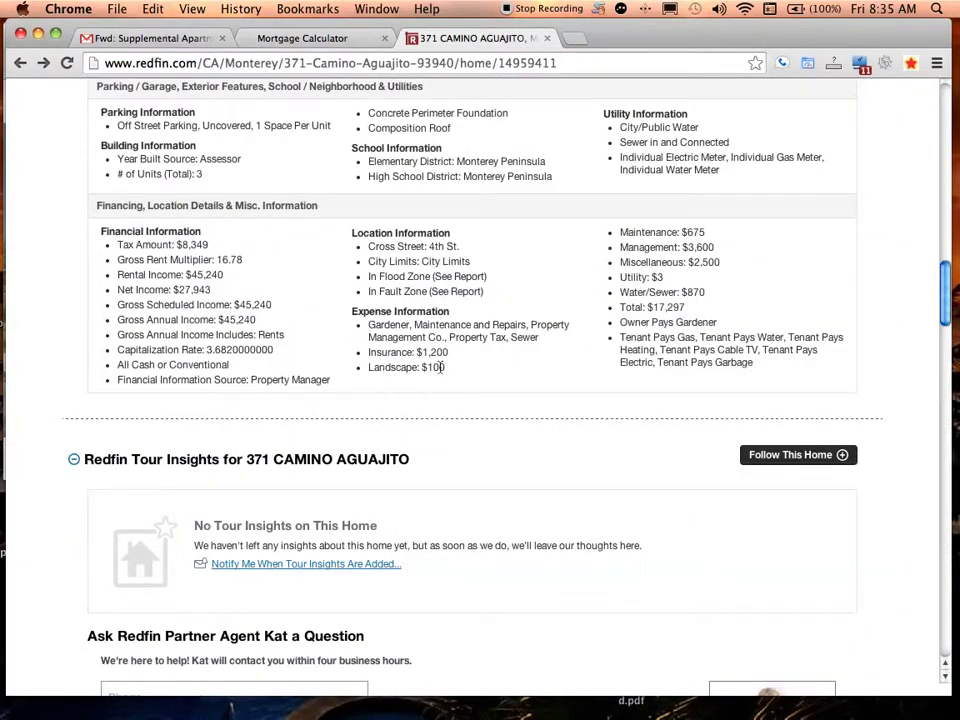
left_click_drag(370, 368, 486, 369)
left_click(487, 371)
triple_click(390, 367)
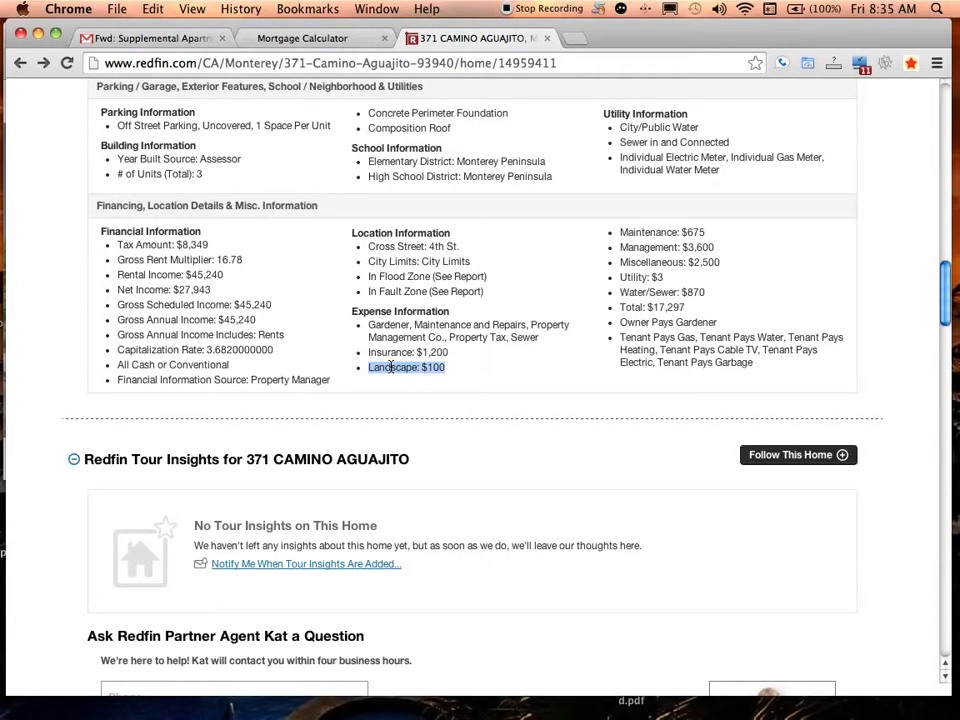
left_click(448, 368)
left_click(300, 38)
left_click(197, 449)
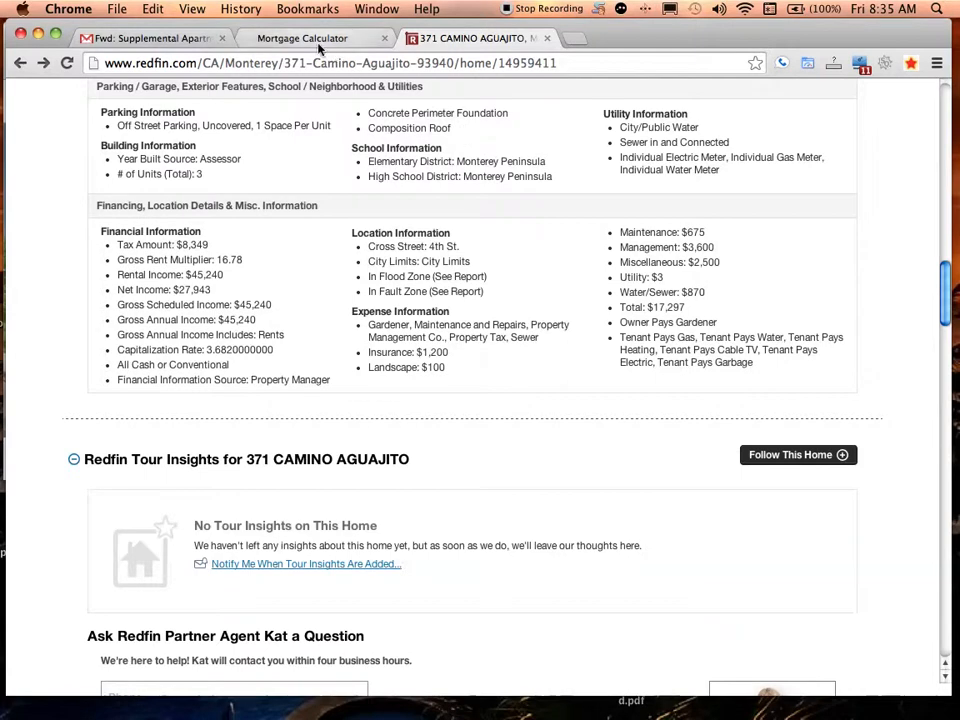
Add a Maintenance expense of 56.25, checking the listing's repairs and maintenance figure
left_click(300, 38)
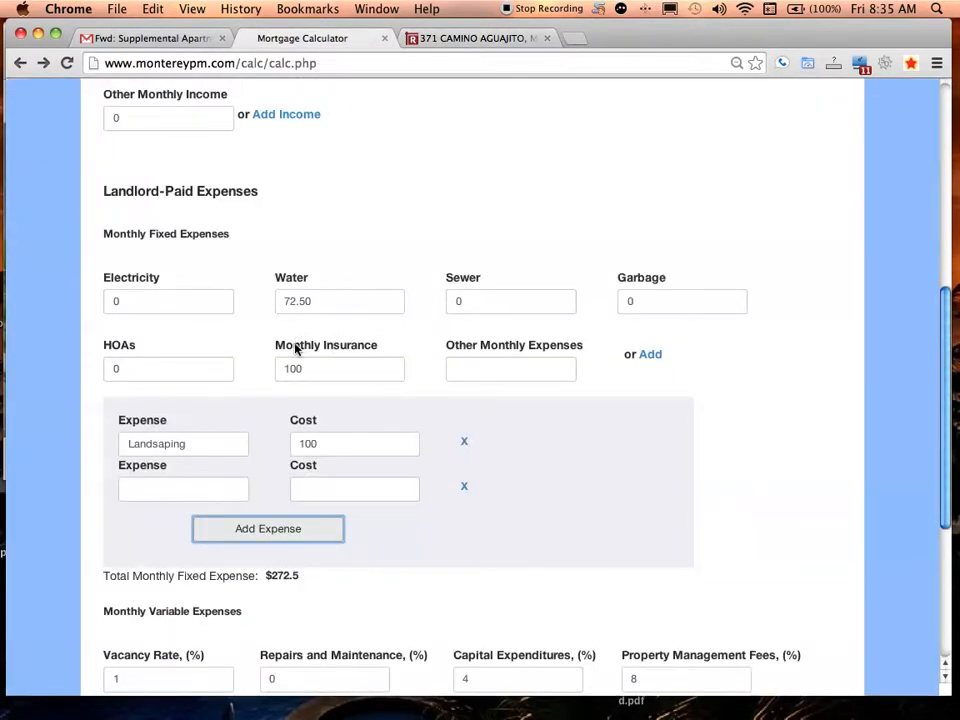
left_click_drag(944, 325, 942, 380)
left_click(244, 390)
type("Maintenance")
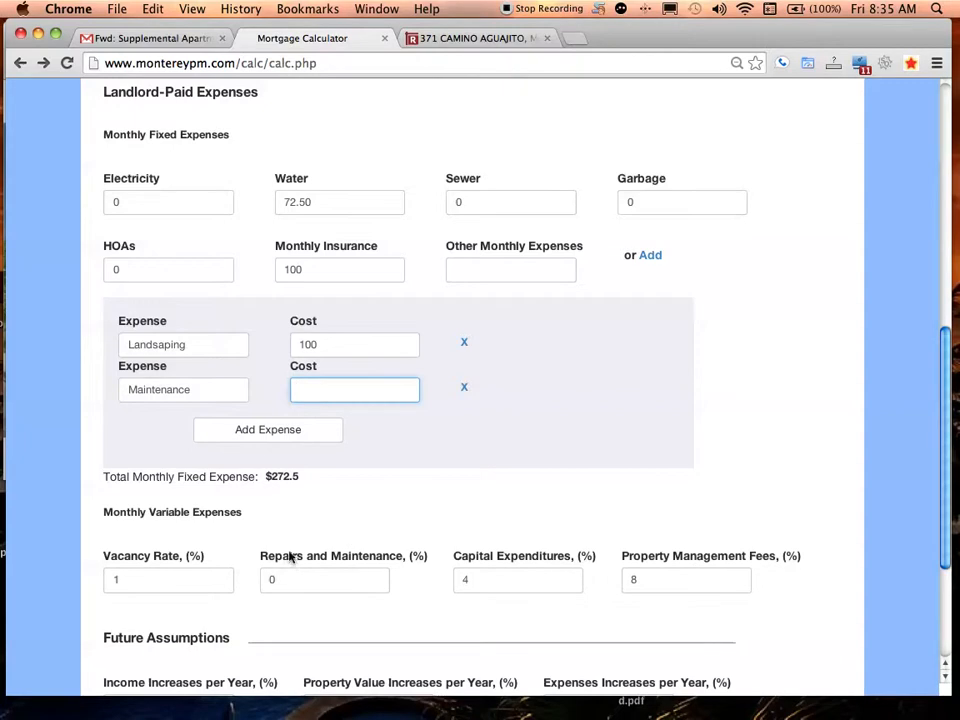
left_click_drag(261, 557, 422, 553)
left_click(422, 560)
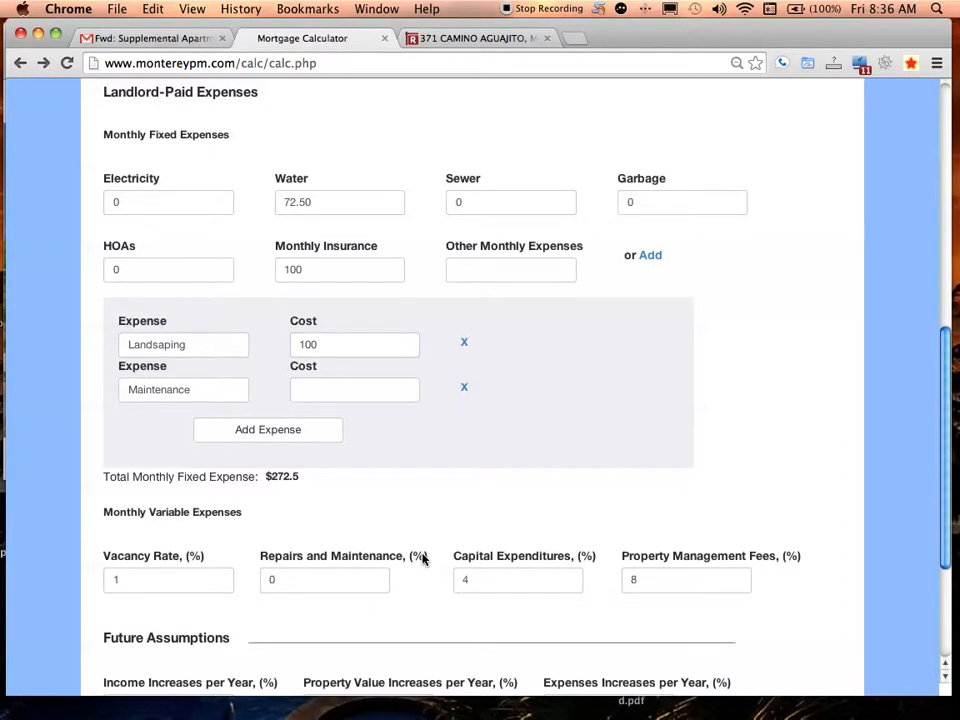
left_click(454, 38)
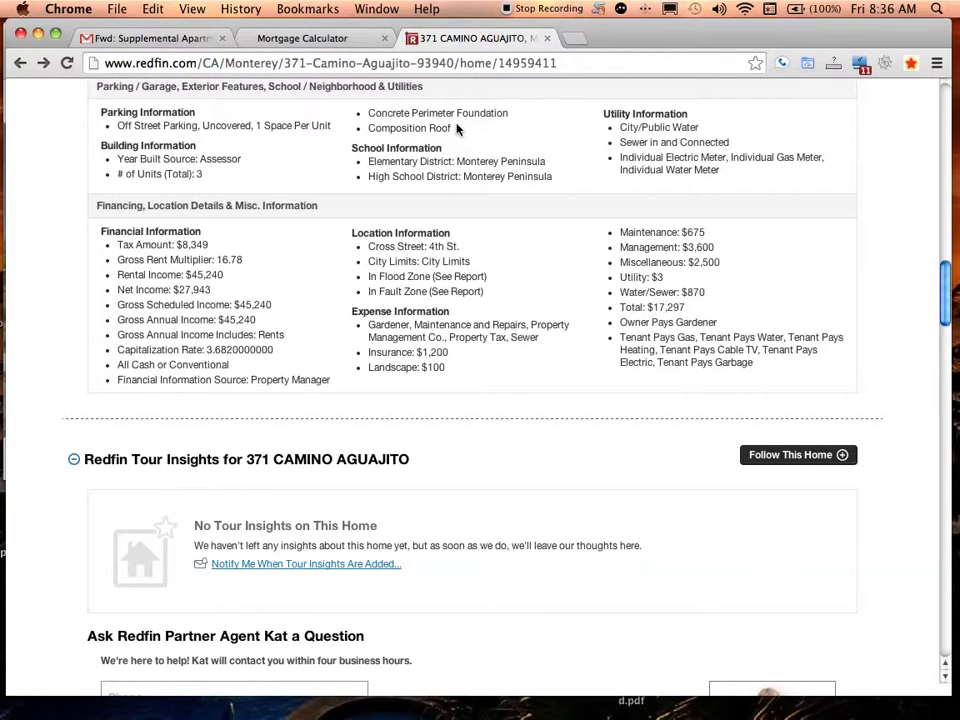
left_click(294, 42)
left_click(315, 387)
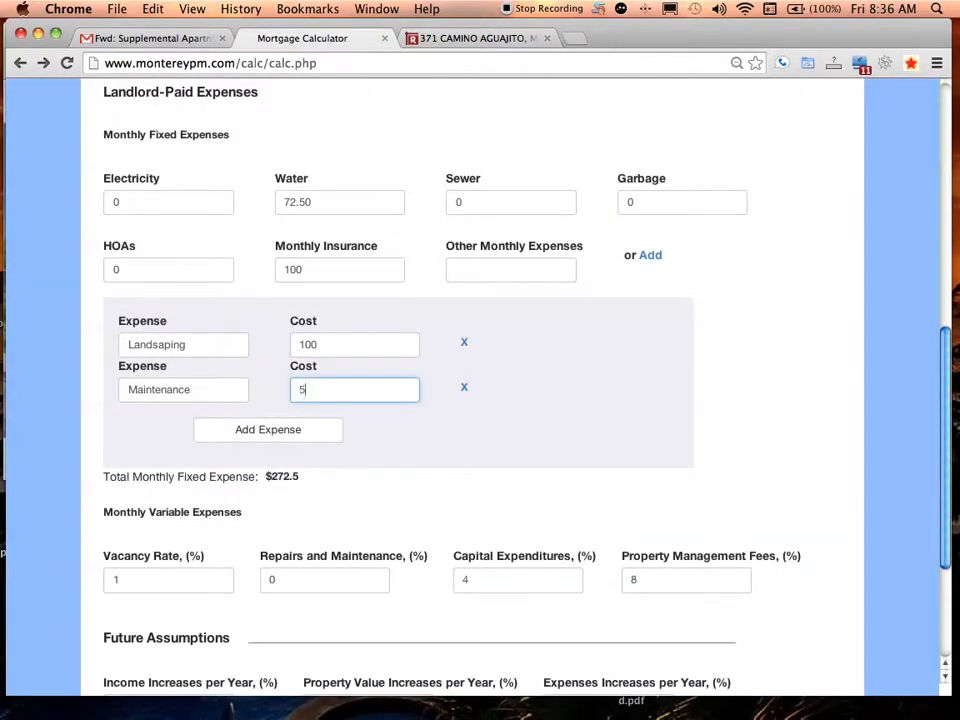
type("56.25")
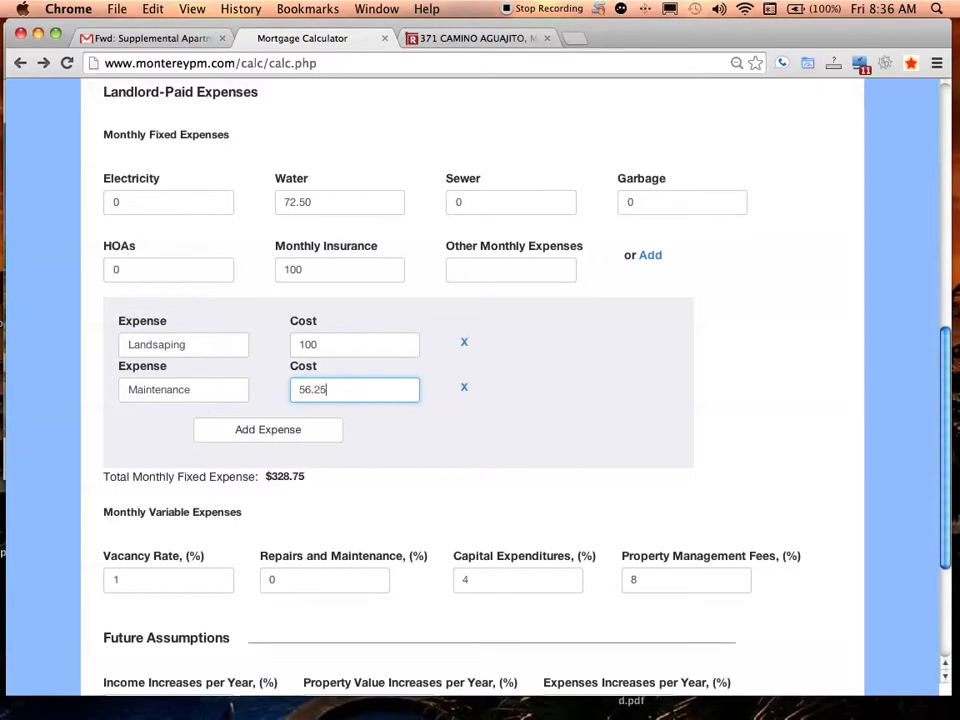
Add a Misc expense of 208.33, bringing the monthly fixed expense to $537.08
left_click(243, 432)
left_click(463, 37)
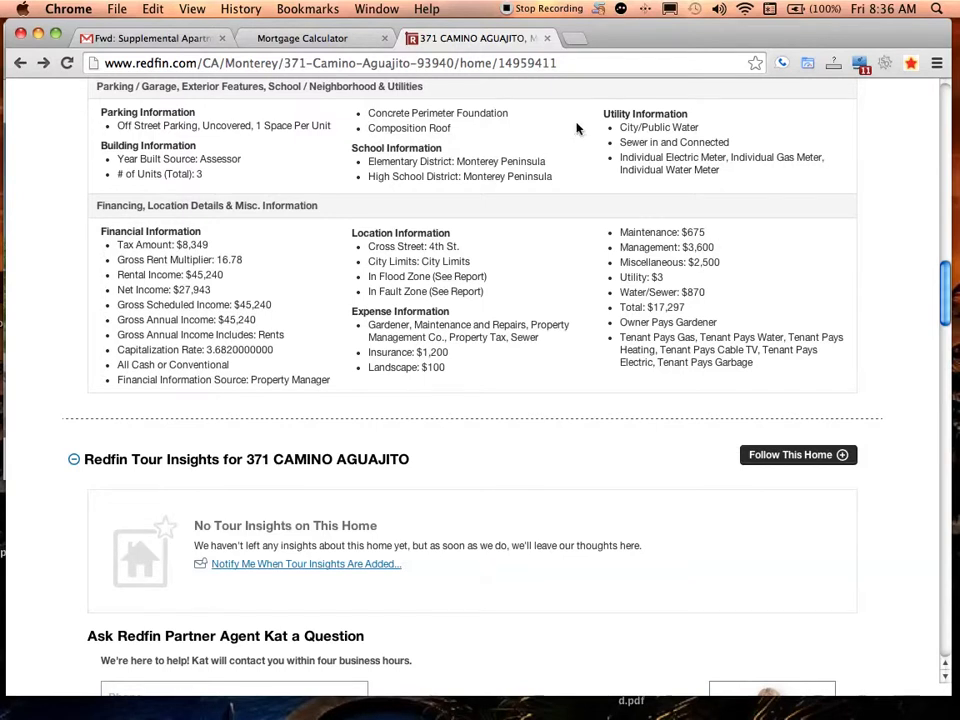
left_click(300, 38)
left_click(161, 428)
type("Miosc")
key("BackSpace")
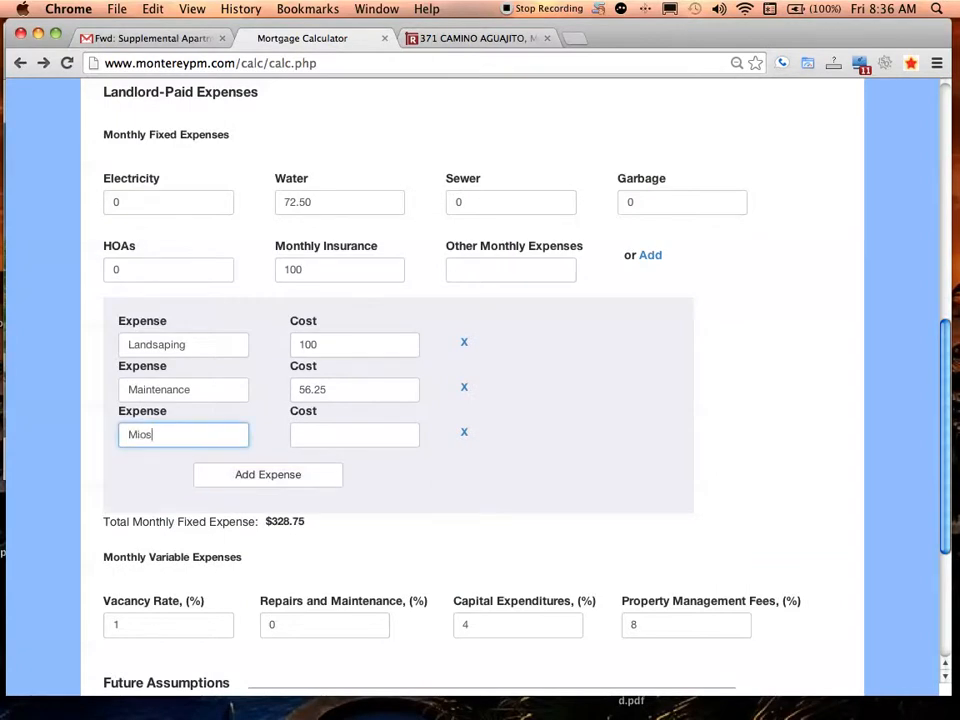
left_click(324, 432)
type("208.33")
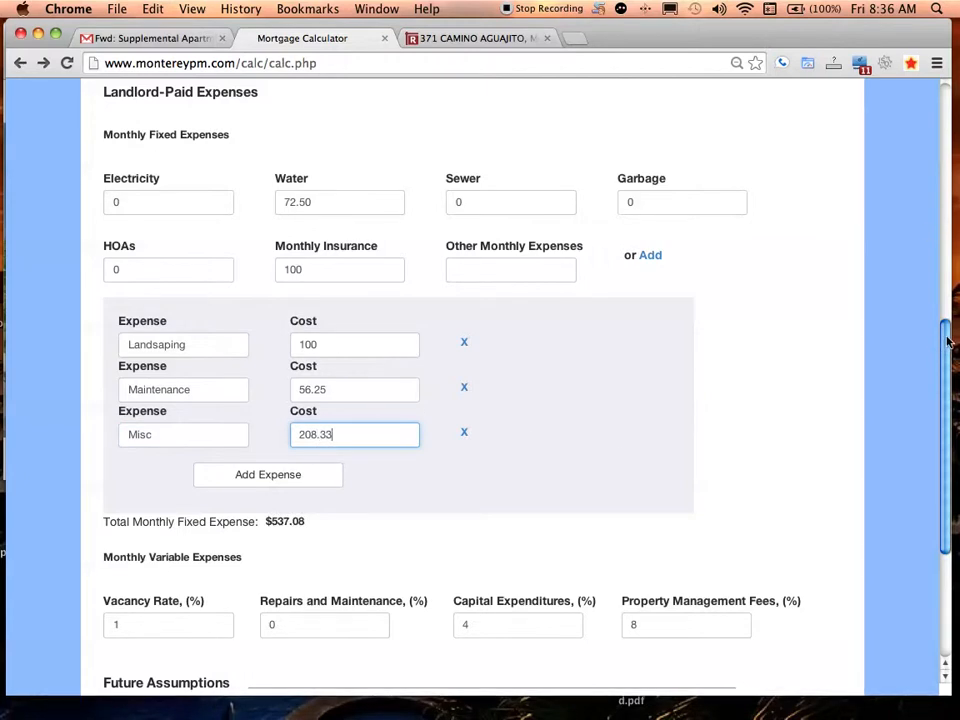
scroll(948, 360, "down", 1)
scroll(936, 415, "down", 5)
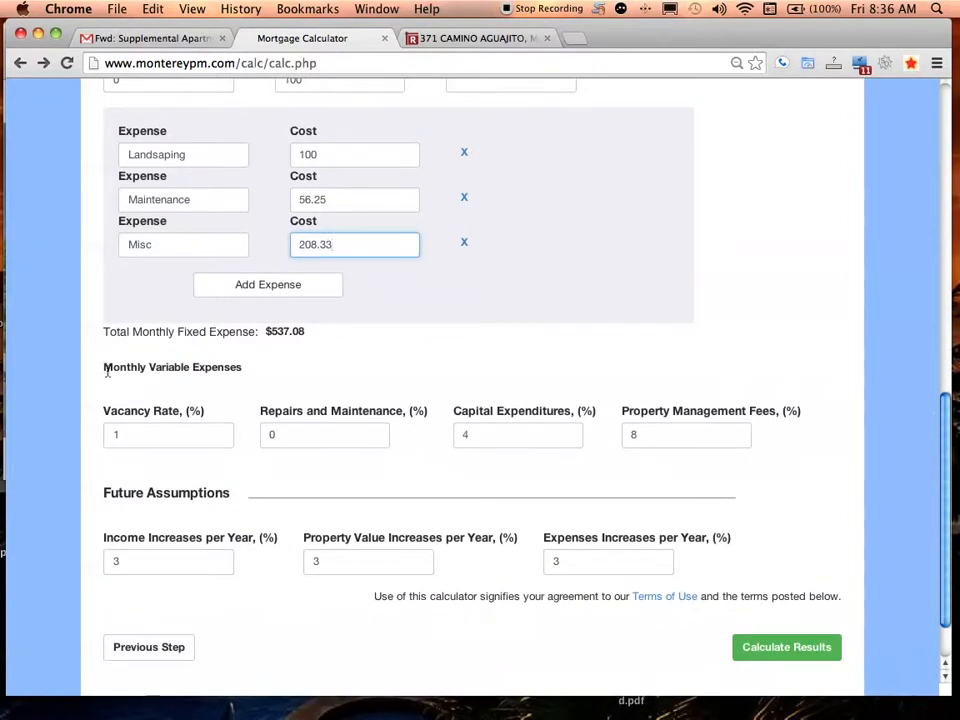
left_click_drag(106, 368, 242, 371)
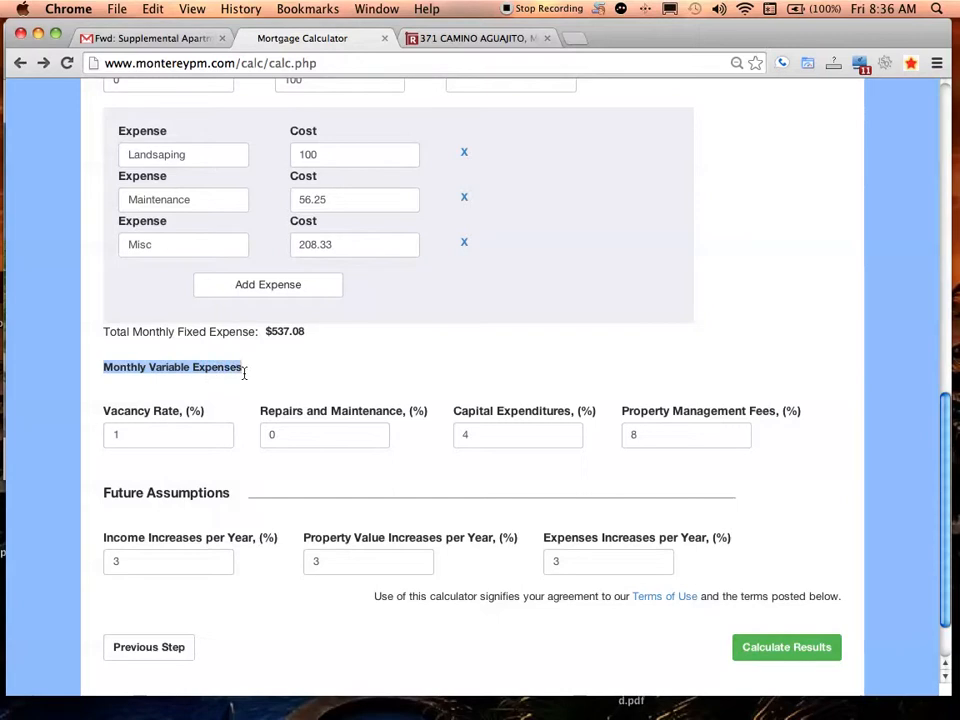
left_click(242, 370)
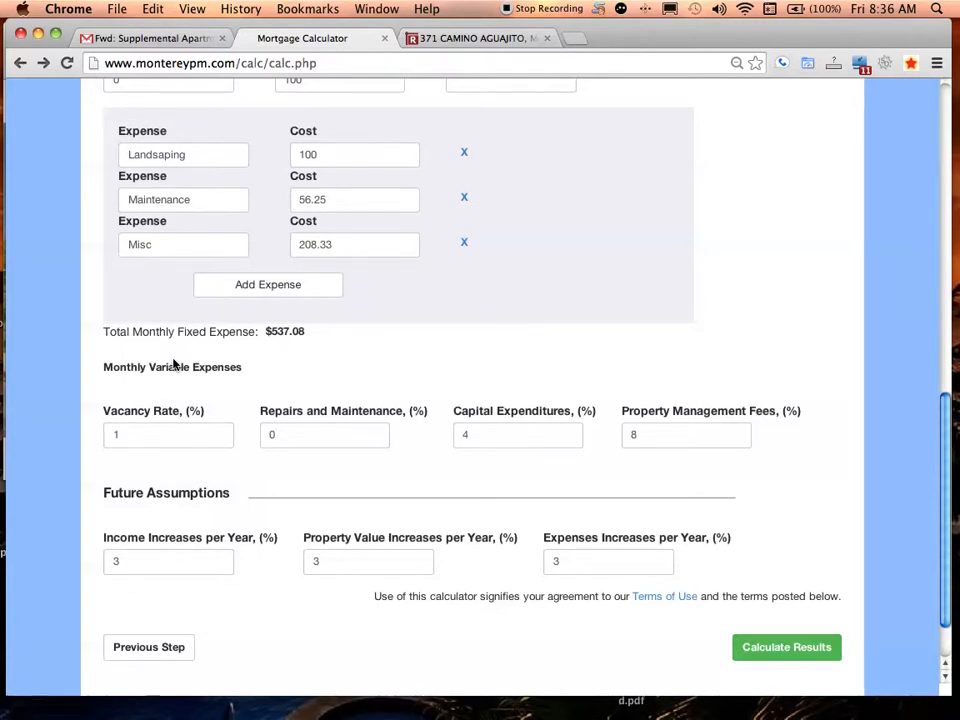
left_click_drag(103, 410, 205, 415)
left_click(205, 415)
left_click_drag(205, 413, 104, 417)
double_click(104, 417)
left_click(150, 416)
triple_click(150, 418)
left_click(218, 381)
Review the Property Management Fees entry in the expenses form
left_click_drag(621, 414, 793, 422)
left_click(748, 435)
triple_click(630, 409)
left_click(642, 396)
left_click_drag(624, 428, 643, 403)
left_click(833, 410)
left_click(632, 407)
double_click(633, 408)
triple_click(709, 409)
left_click(683, 345)
Review the Future Assumptions rates, then calculate the investment results
left_click_drag(947, 420, 948, 463)
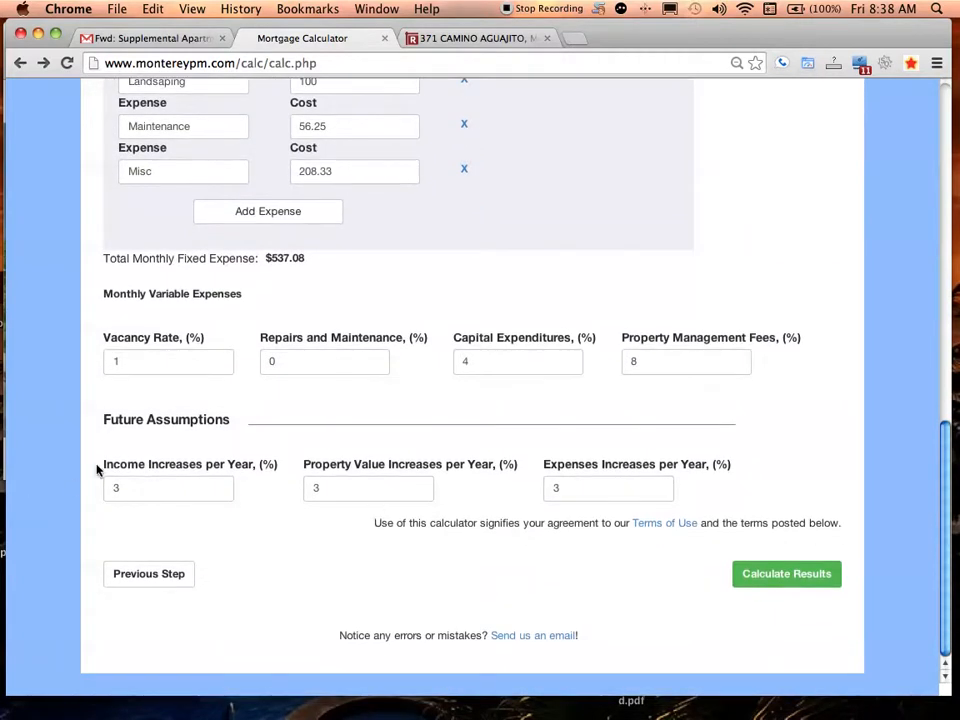
left_click_drag(101, 467, 276, 449)
left_click(741, 482)
left_click(144, 456)
left_click_drag(94, 462, 725, 492)
left_click(725, 492)
mouse_move(947, 488)
left_mouse_down()
mouse_move(947, 270)
mouse_move(945, 492)
left_mouse_up()
left_click(789, 575)
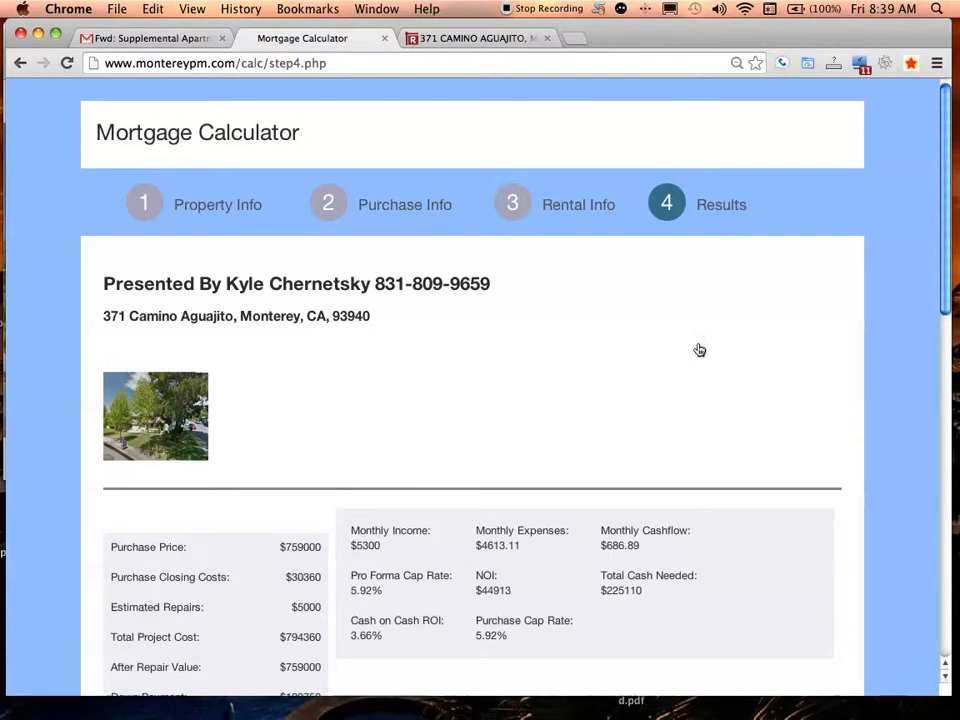
Scroll through the results report, reviewing the presenter heading, loan figures and expenses chart
scroll(948, 127, "down", 2)
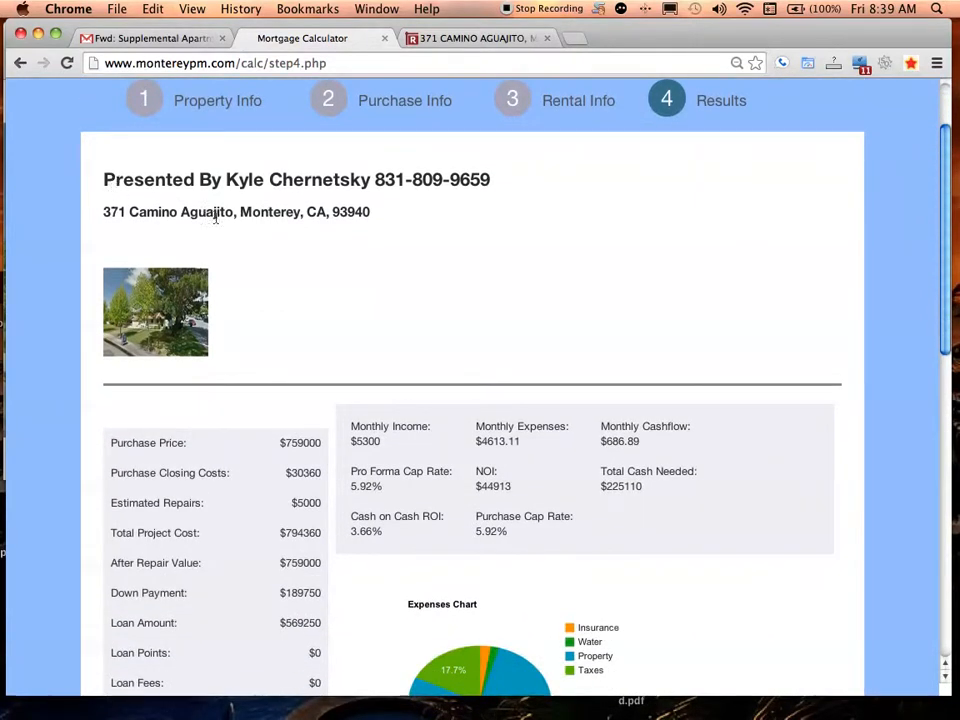
left_click_drag(373, 180, 479, 183)
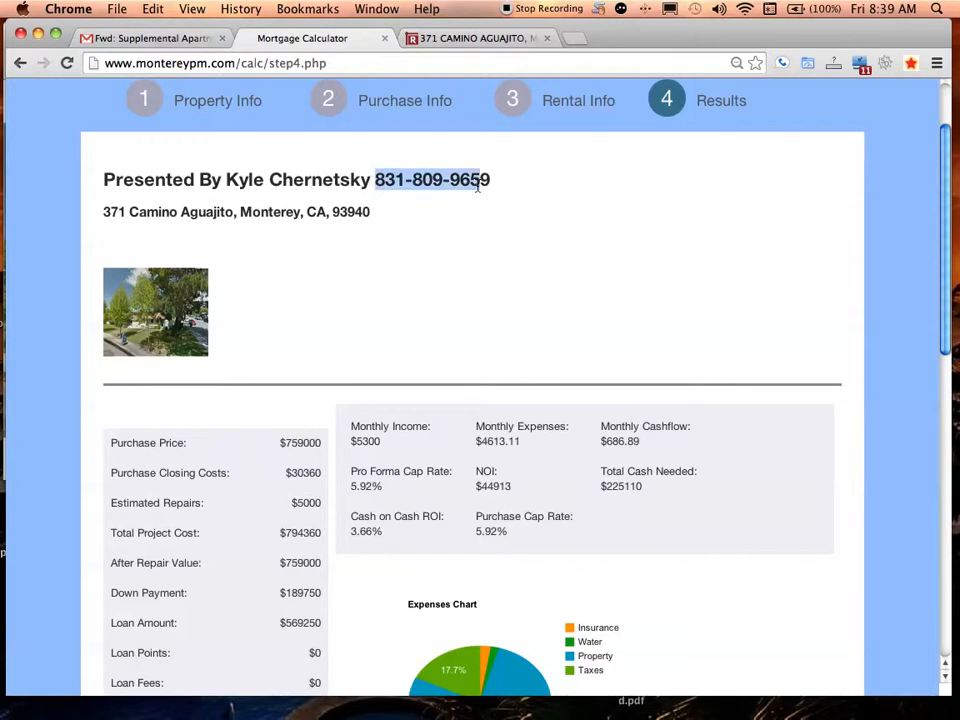
triple_click(479, 184)
left_click(436, 186)
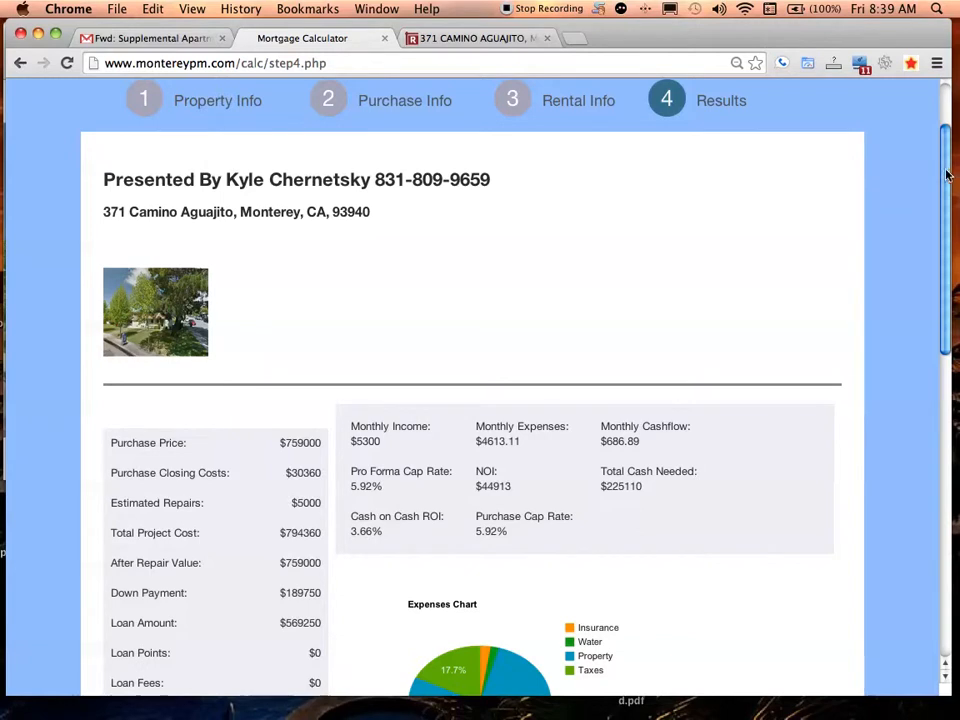
scroll(947, 180, "down", 2)
scroll(945, 190, "up", 2)
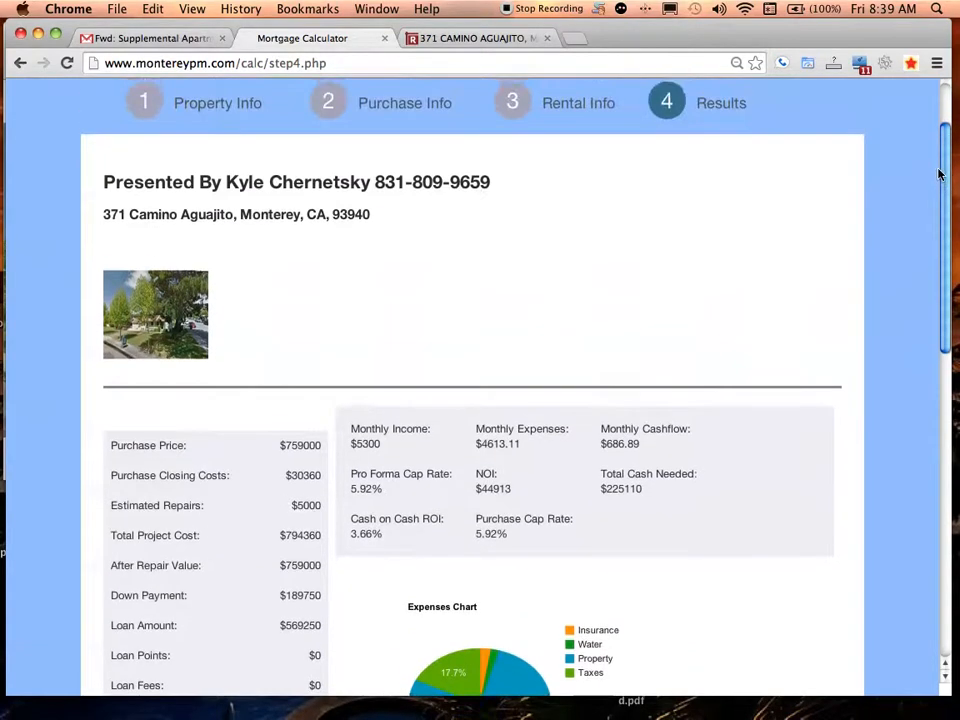
scroll(943, 195, "down", 3)
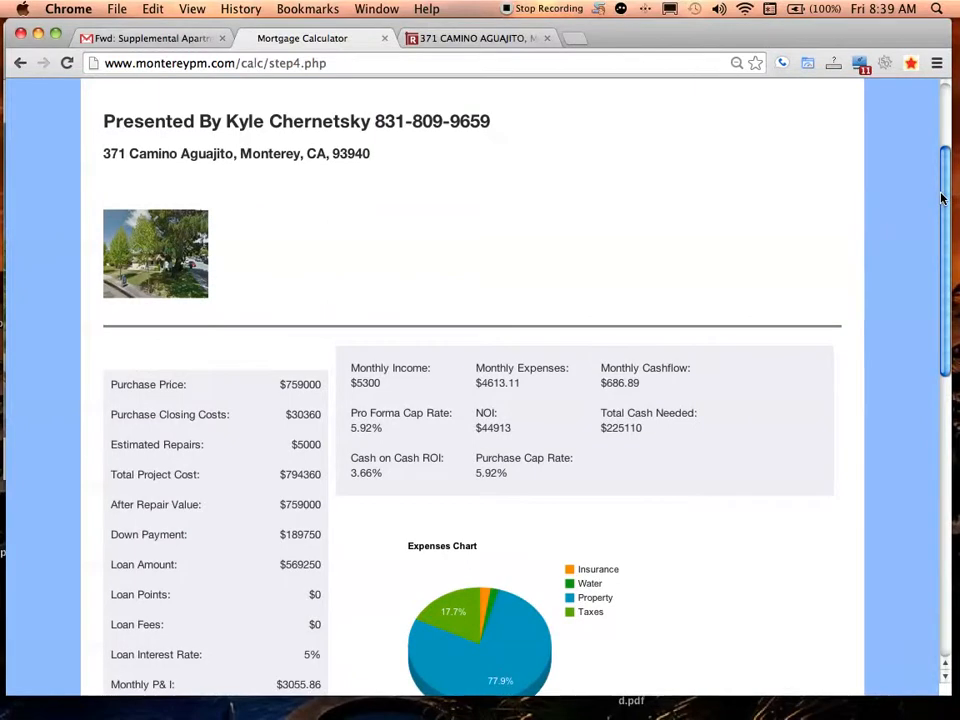
left_click_drag(941, 199, 935, 290)
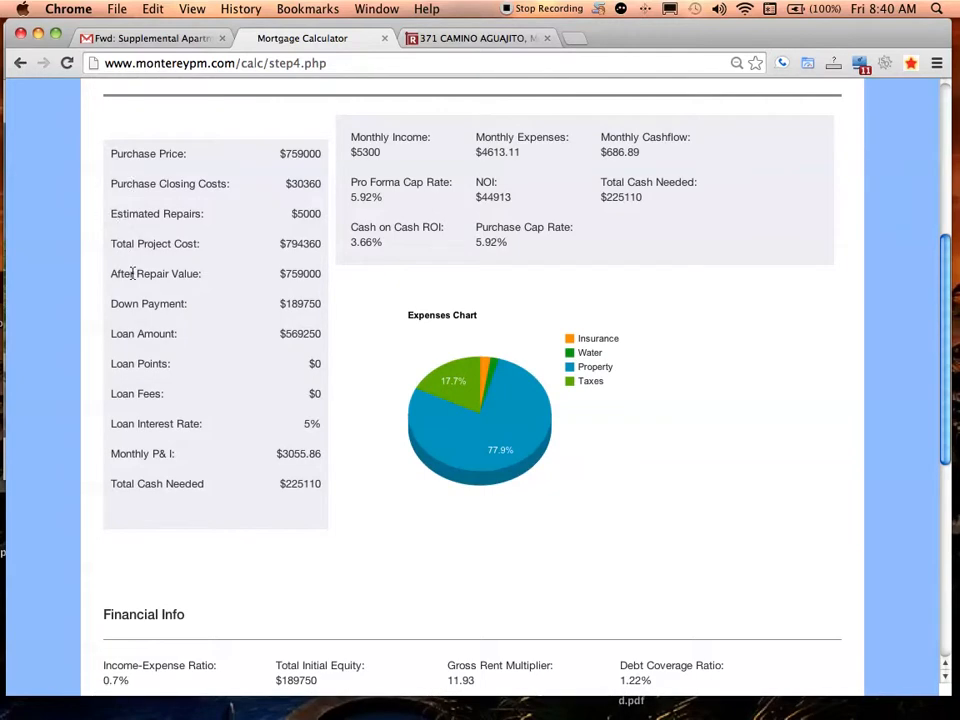
triple_click(292, 277)
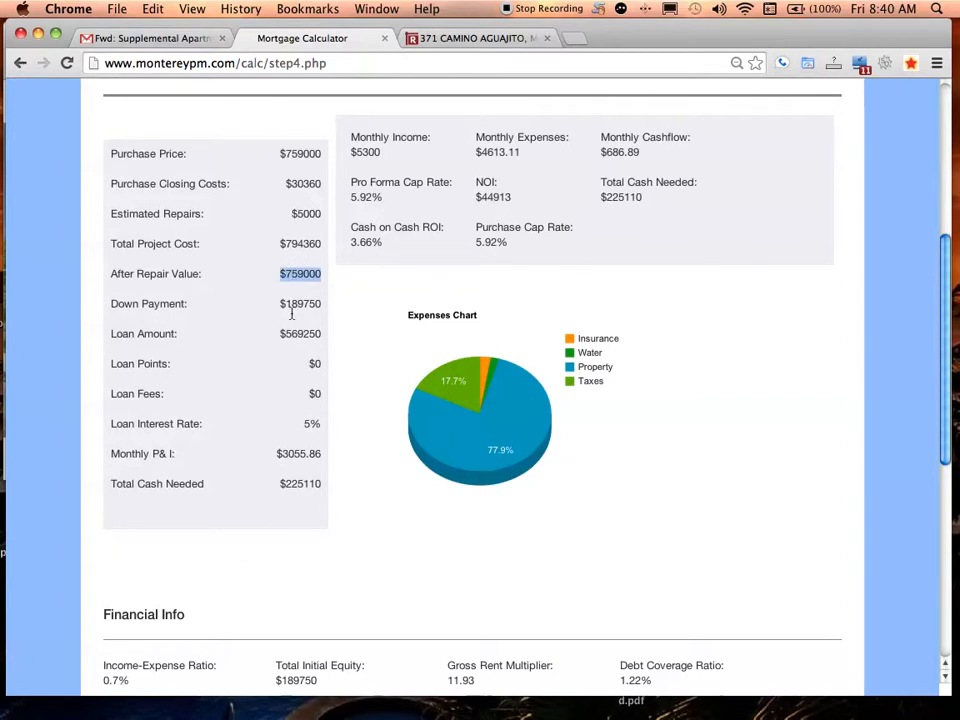
left_click_drag(286, 307, 318, 315)
left_click(318, 315)
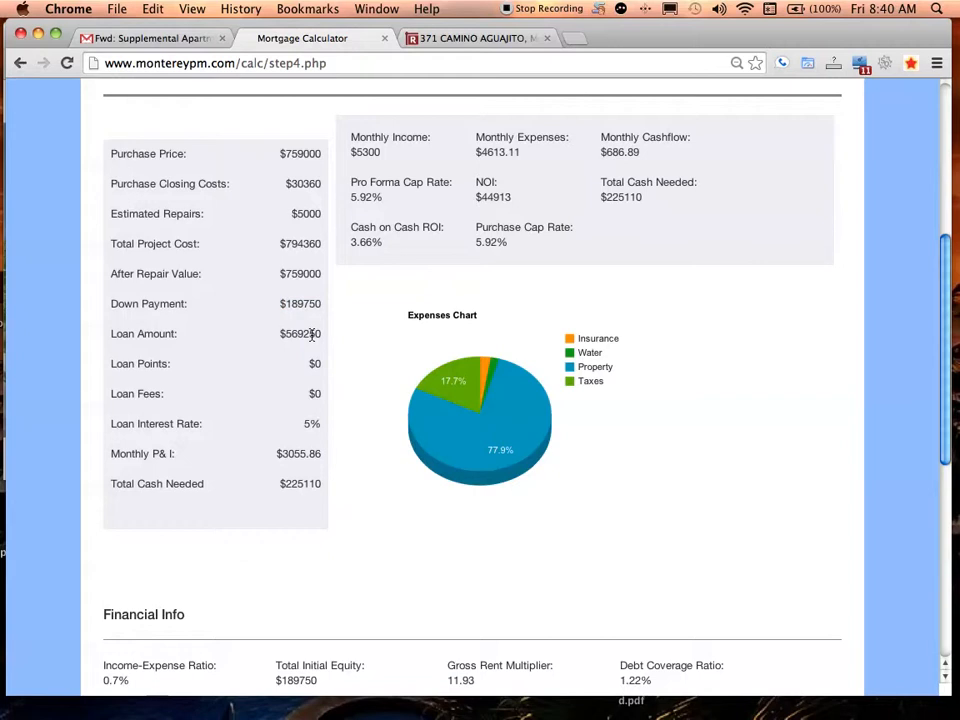
left_click_drag(283, 334, 310, 427)
left_click(319, 349)
left_click(330, 399)
double_click(285, 455)
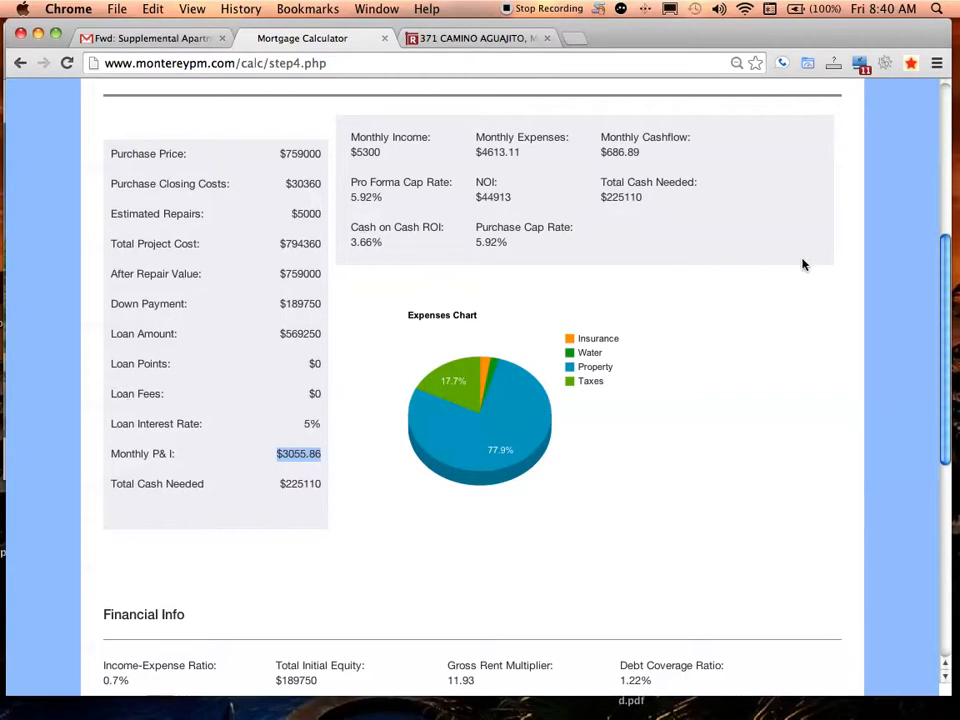
scroll(710, 208, "up", 2)
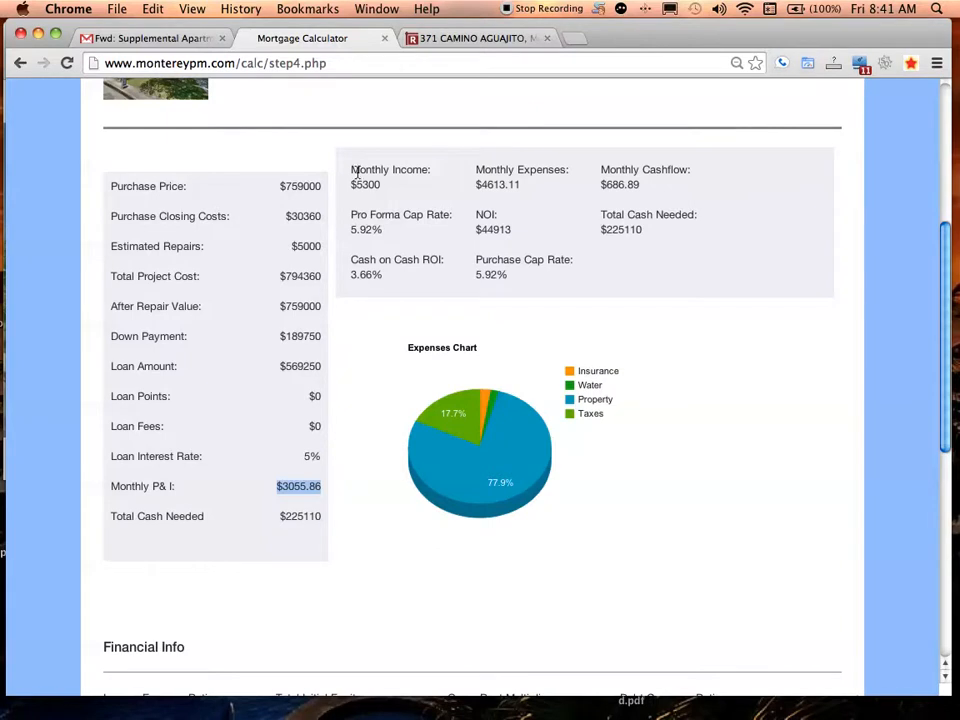
left_click_drag(476, 184, 520, 190)
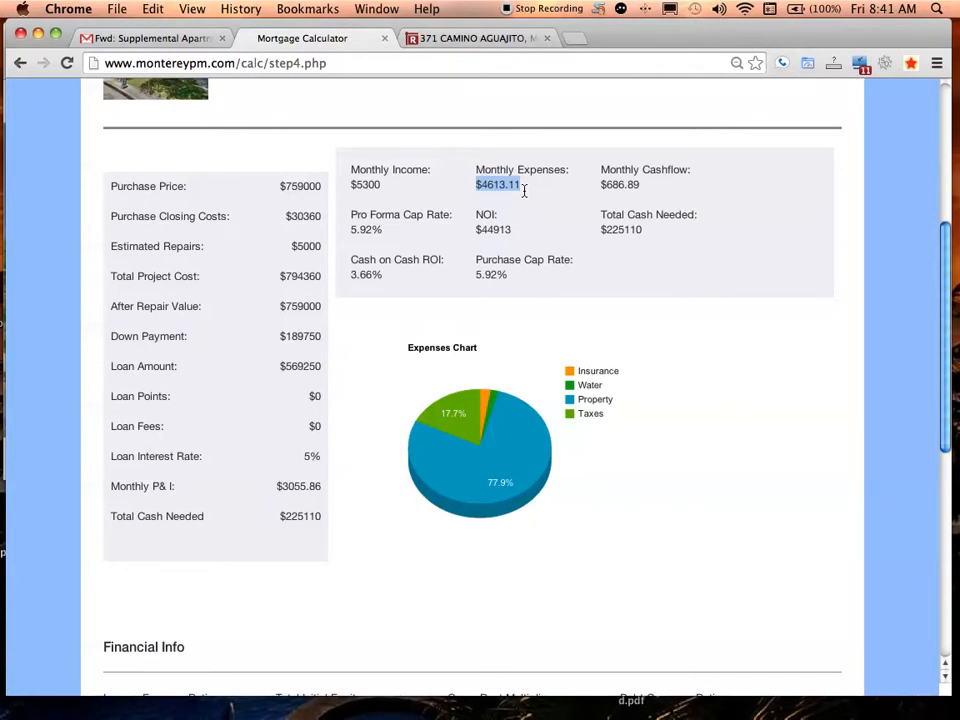
mouse_move(516, 457)
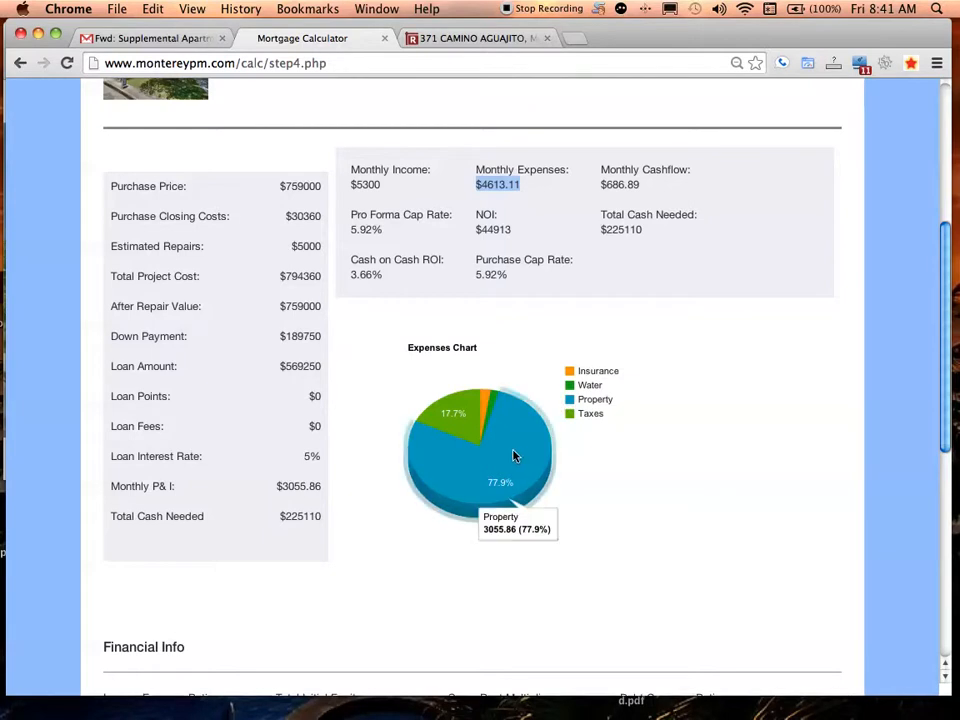
mouse_move(440, 410)
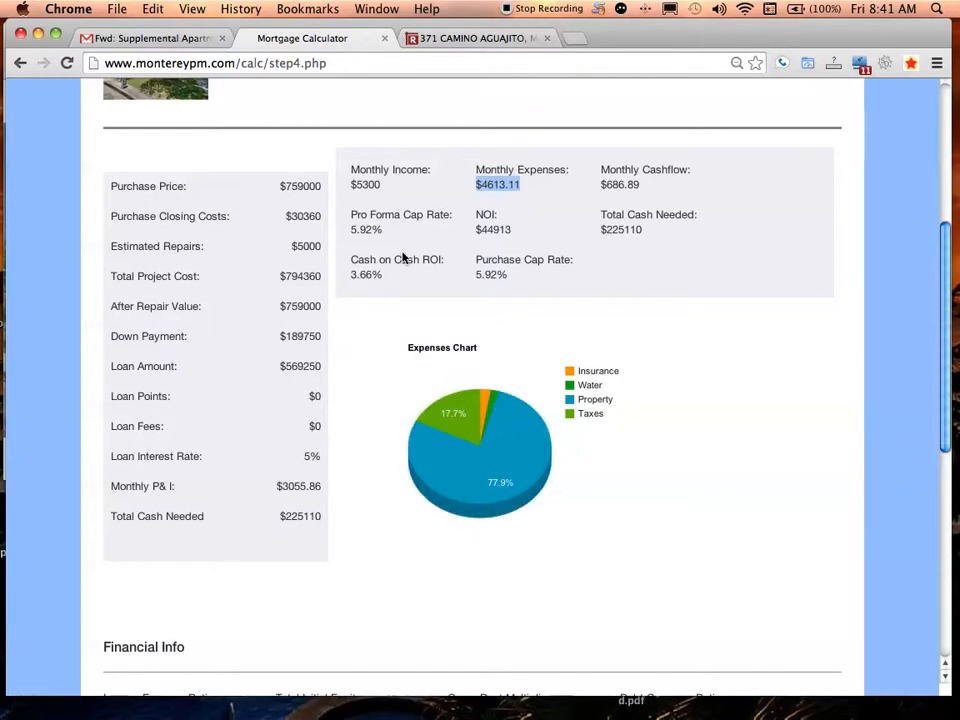
left_click_drag(600, 168, 591, 116)
left_click(626, 192)
left_click(596, 182)
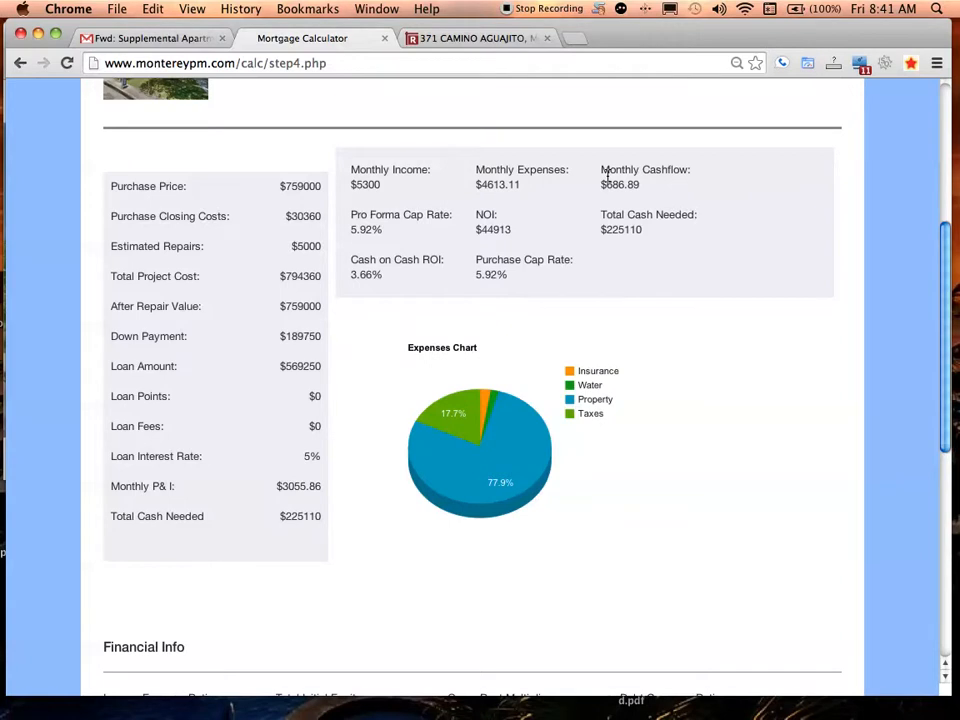
left_click_drag(602, 188, 643, 189)
left_click_drag(477, 262, 505, 275)
left_click(503, 273)
left_click_drag(350, 215, 396, 242)
left_click(356, 218)
left_click(510, 40)
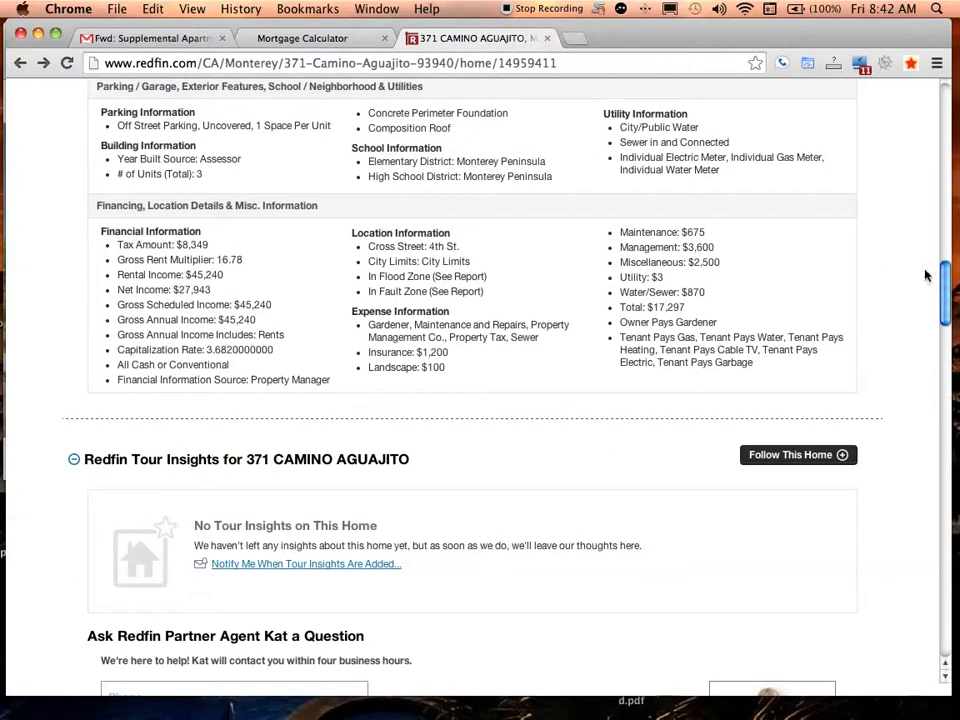
left_click_drag(944, 285, 940, 130)
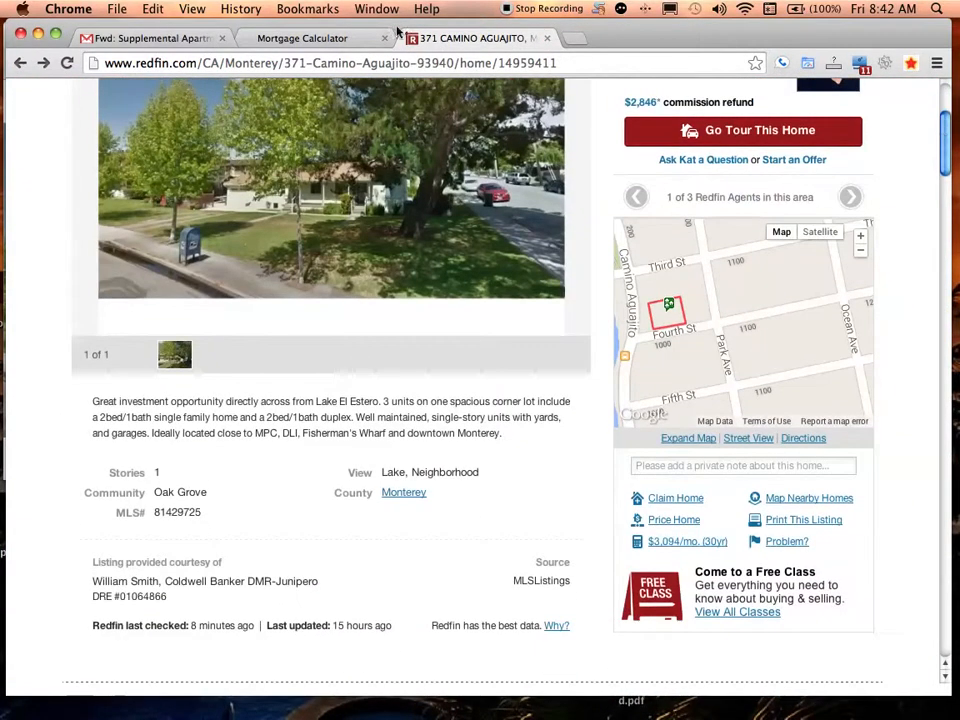
left_click(304, 40)
left_click_drag(351, 168, 502, 245)
left_click(523, 276)
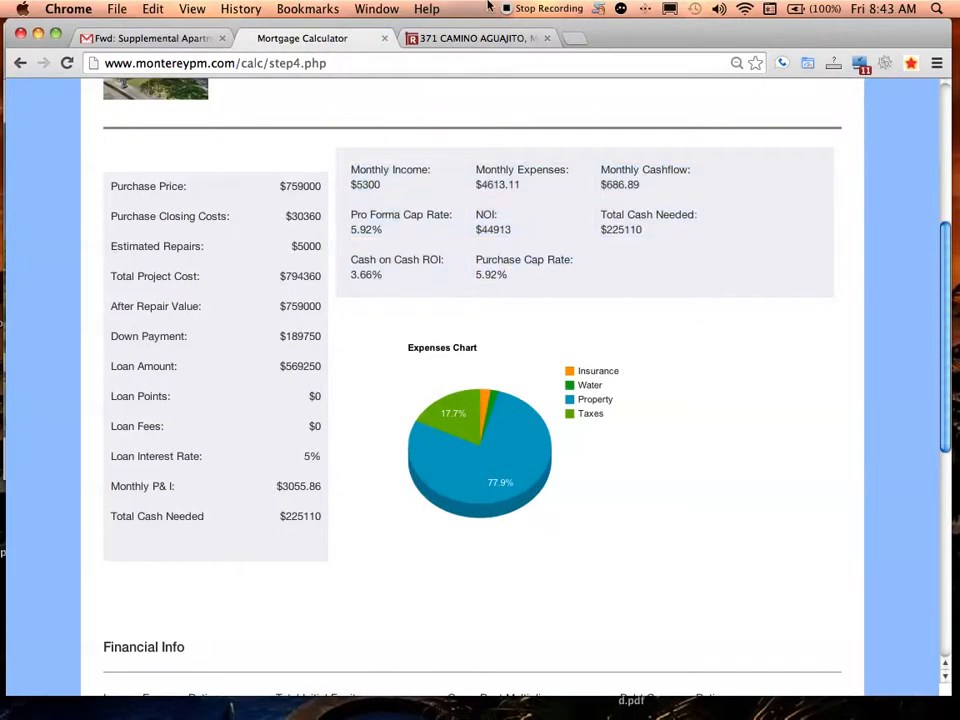
left_click(474, 38)
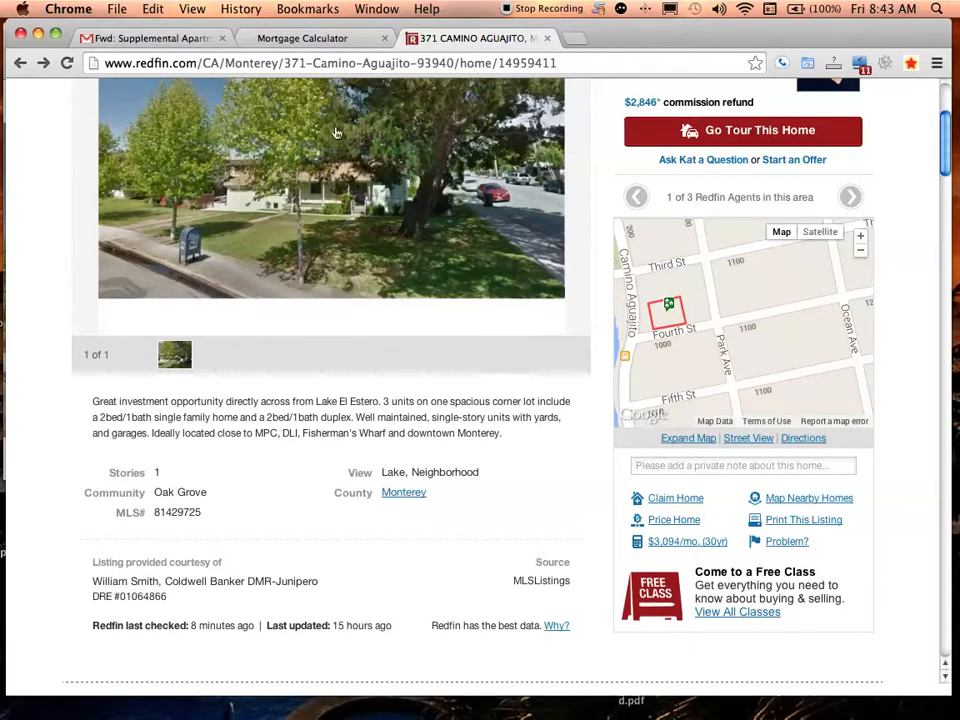
left_click(283, 39)
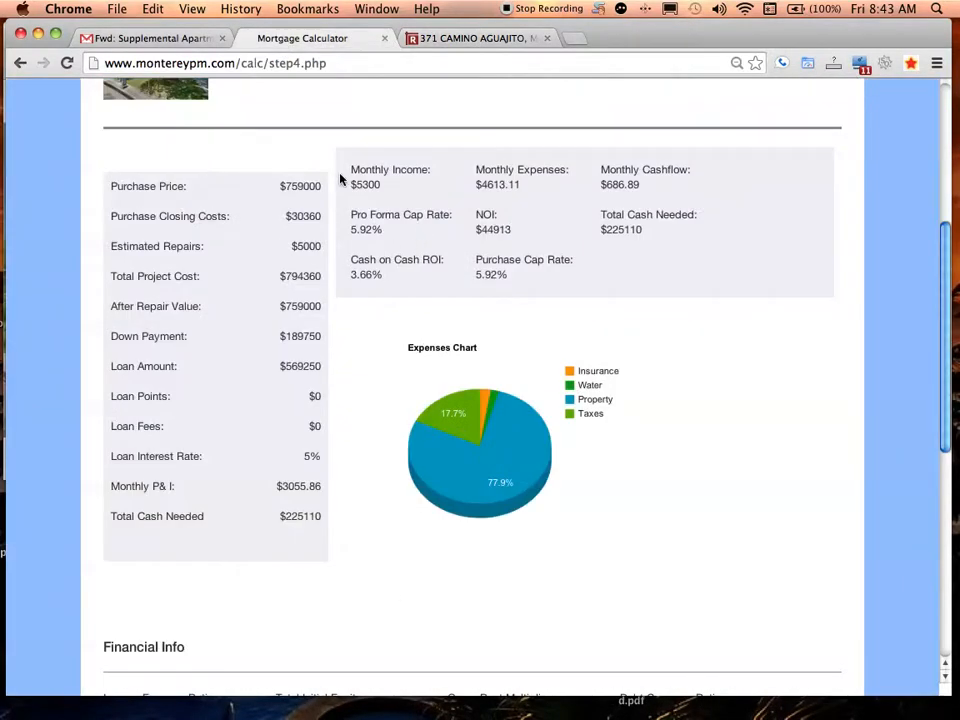
left_click_drag(345, 171, 508, 278)
left_click(508, 278)
left_click_drag(476, 214, 499, 233)
double_click(481, 228)
left_click_drag(352, 260, 431, 277)
left_click(417, 285)
left_click_drag(328, 516, 287, 512)
left_click(295, 524)
left_click_drag(353, 261, 396, 283)
left_click(386, 280)
left_click(343, 266)
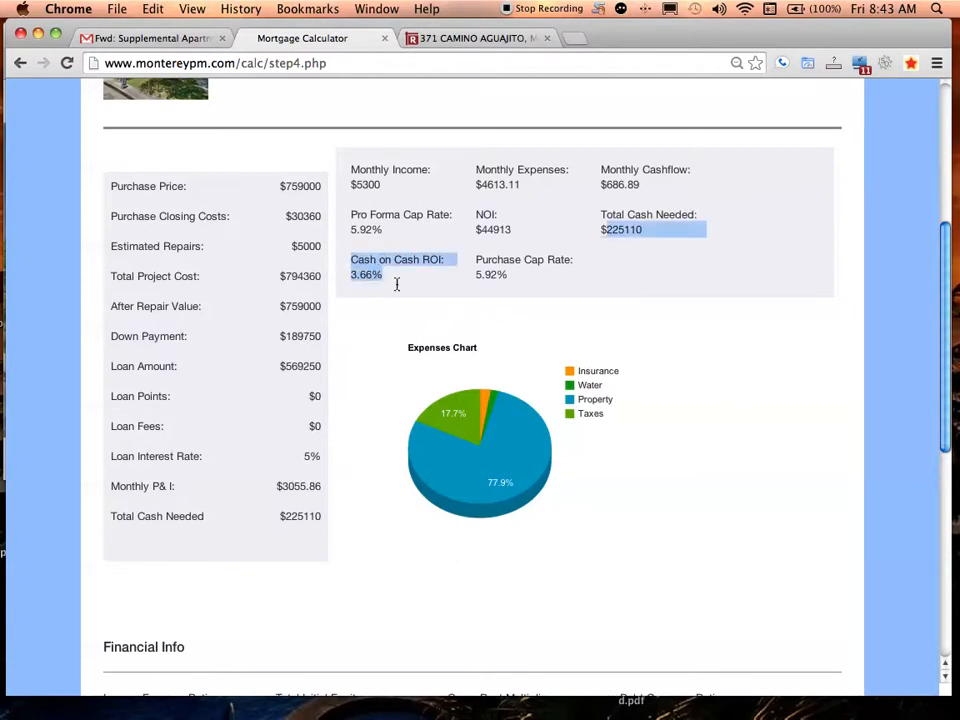
left_click(396, 284)
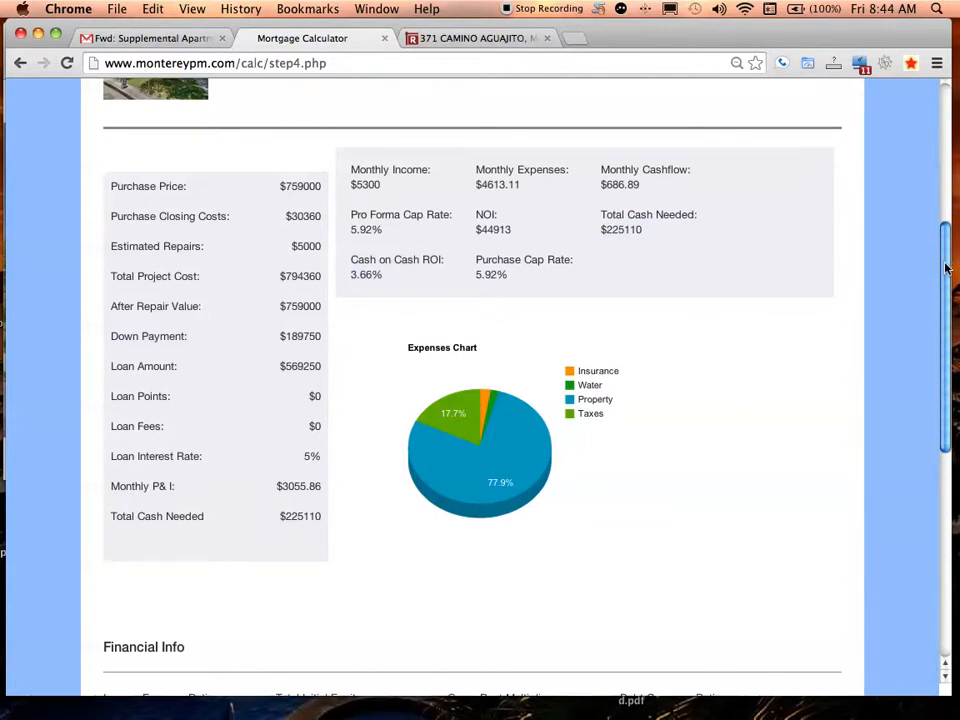
scroll(946, 266, "down", 2)
mouse_move(540, 418)
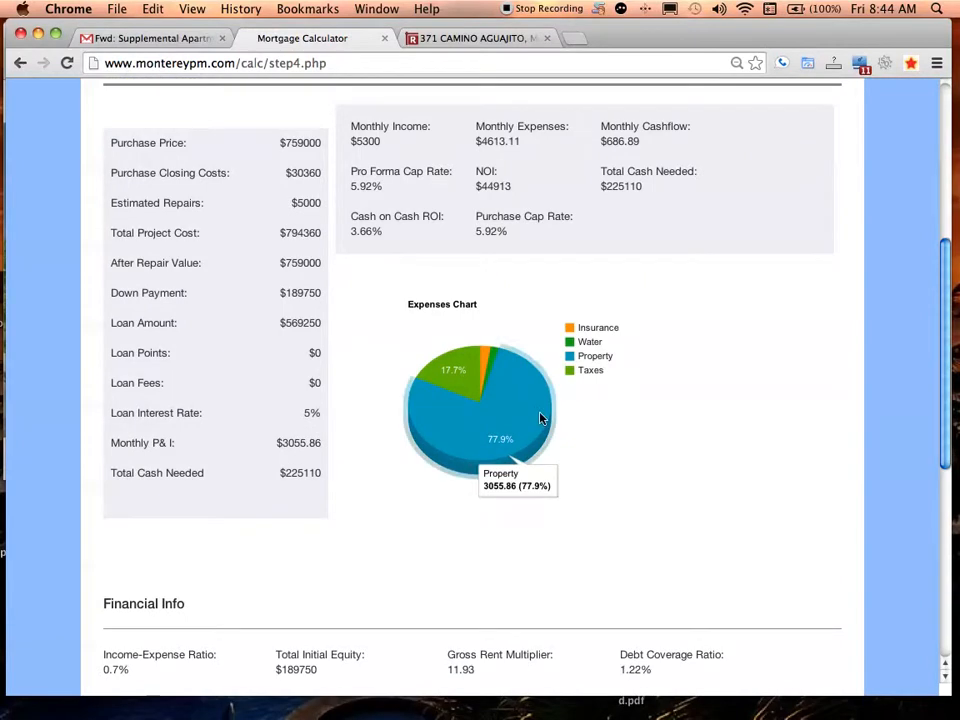
mouse_move(445, 385)
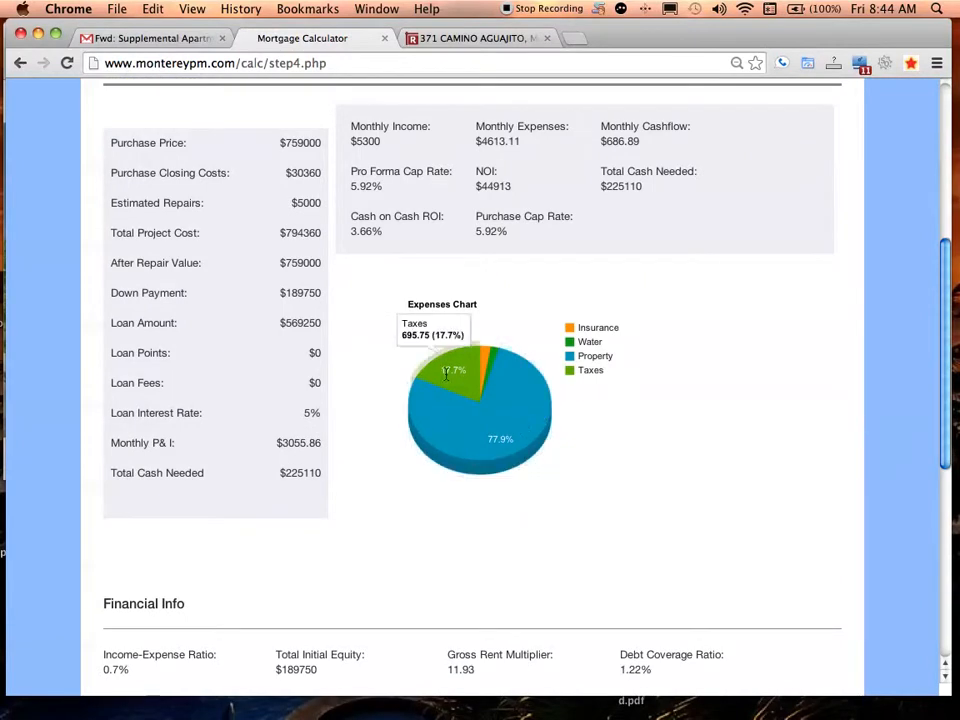
mouse_move(505, 375)
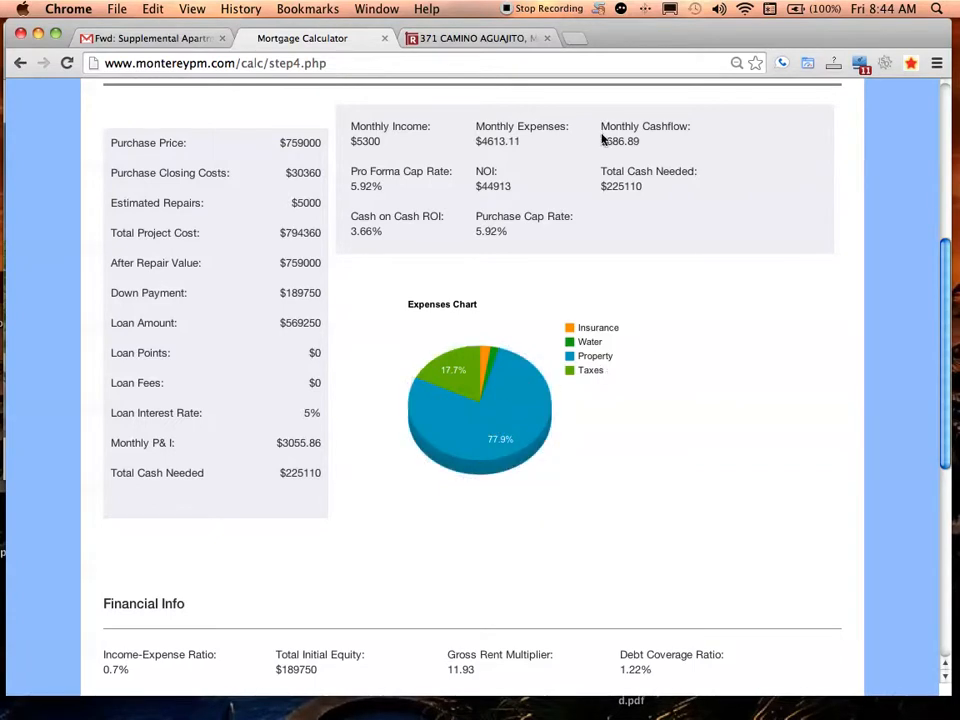
left_click_drag(602, 129, 636, 152)
left_click(637, 151)
left_click_drag(946, 255, 921, 414)
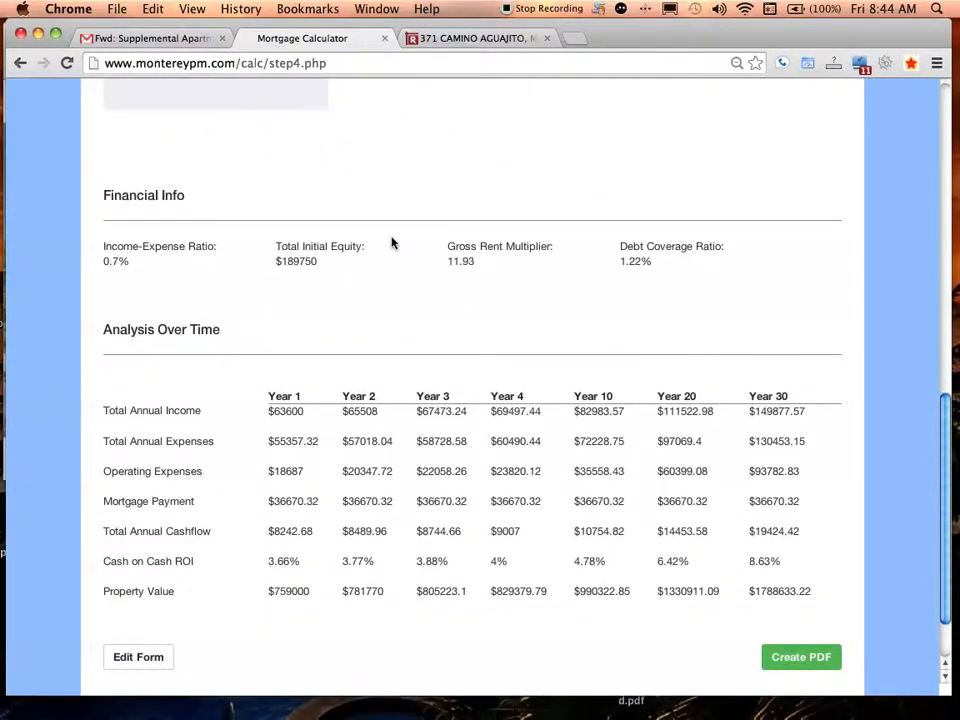
left_click_drag(446, 250, 503, 275)
left_click(455, 248)
mouse_move(445, 250)
left_mouse_down()
mouse_move(469, 261)
mouse_move(446, 243)
left_mouse_up()
left_click(472, 262)
double_click(463, 258)
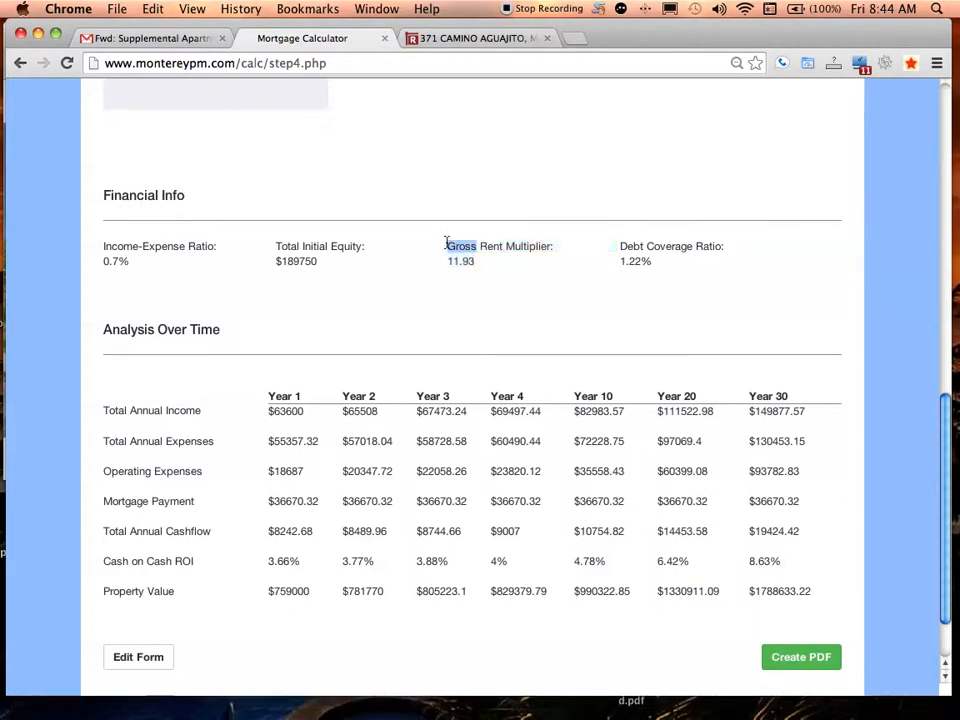
triple_click(446, 243)
left_click_drag(679, 268, 711, 279)
left_click(130, 199)
left_click(711, 279)
left_click_drag(444, 250, 204, 244)
double_click(669, 268)
left_click(204, 244)
left_click_drag(947, 400, 787, 215)
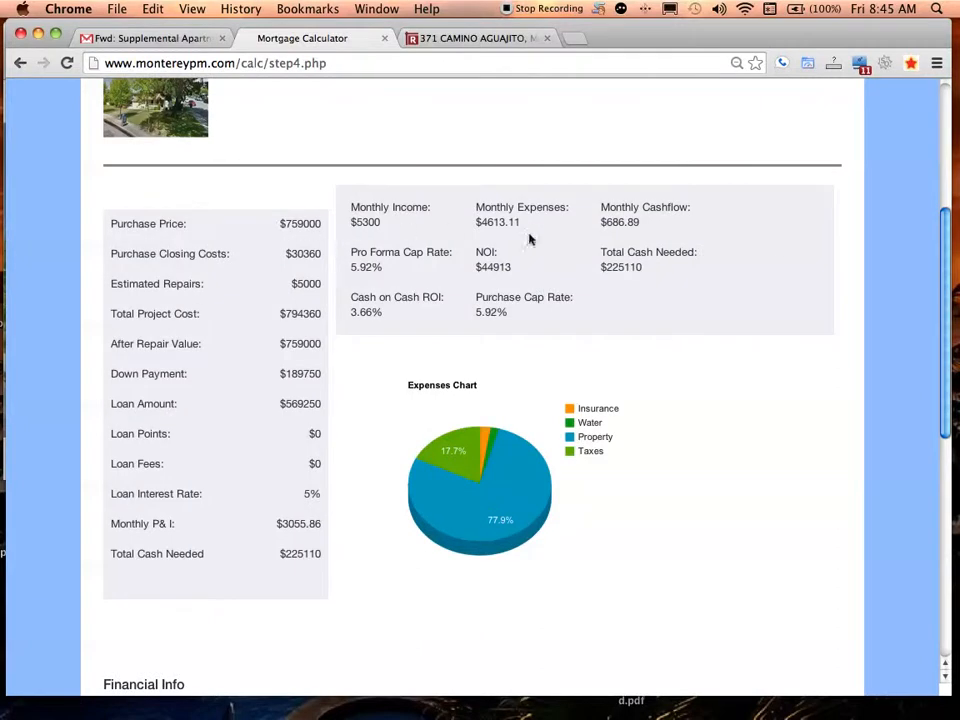
Highlight the Debt Coverage Ratio figures, 11.93 and 1.22%, in the results summary
left_click_drag(947, 225, 953, 374)
left_click_drag(443, 368, 463, 366)
left_click(506, 370)
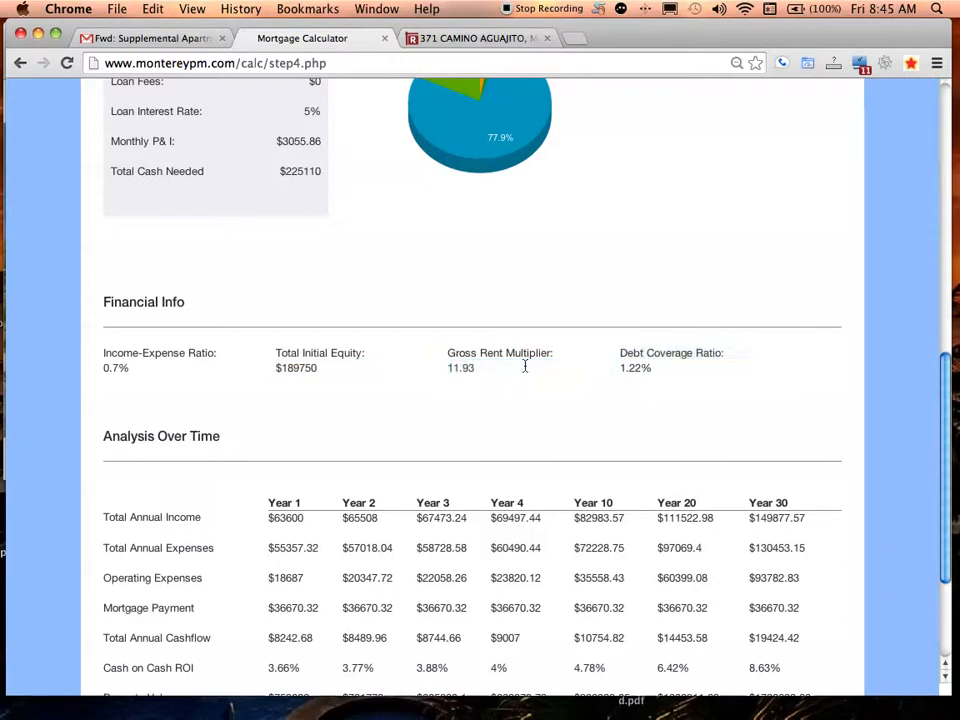
left_click(948, 352)
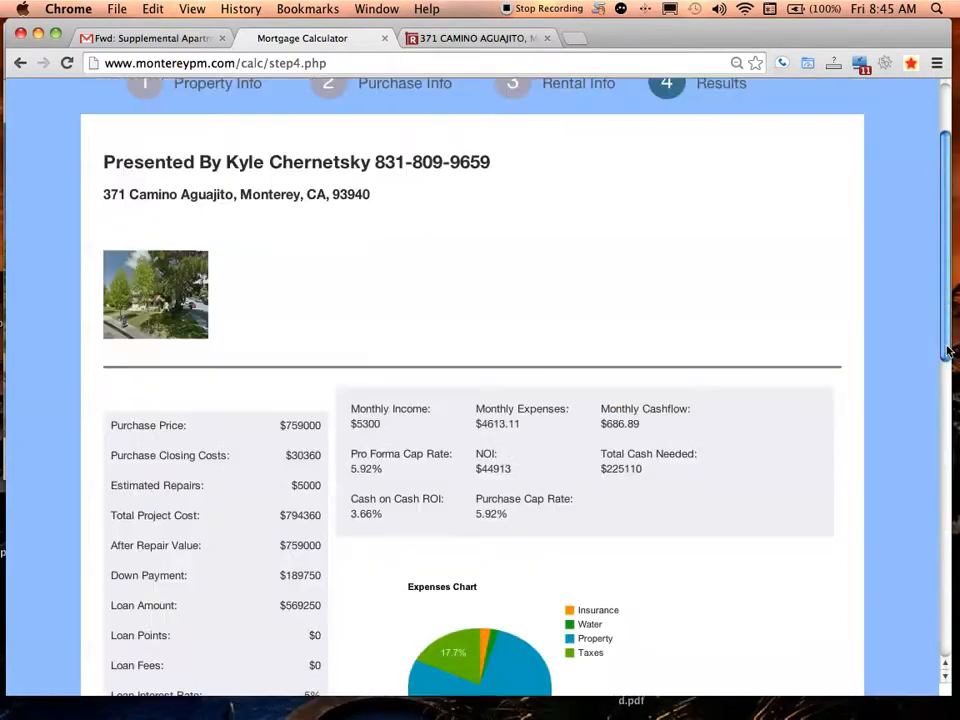
scroll(953, 397, "down", 2)
left_click_drag(953, 397, 944, 606)
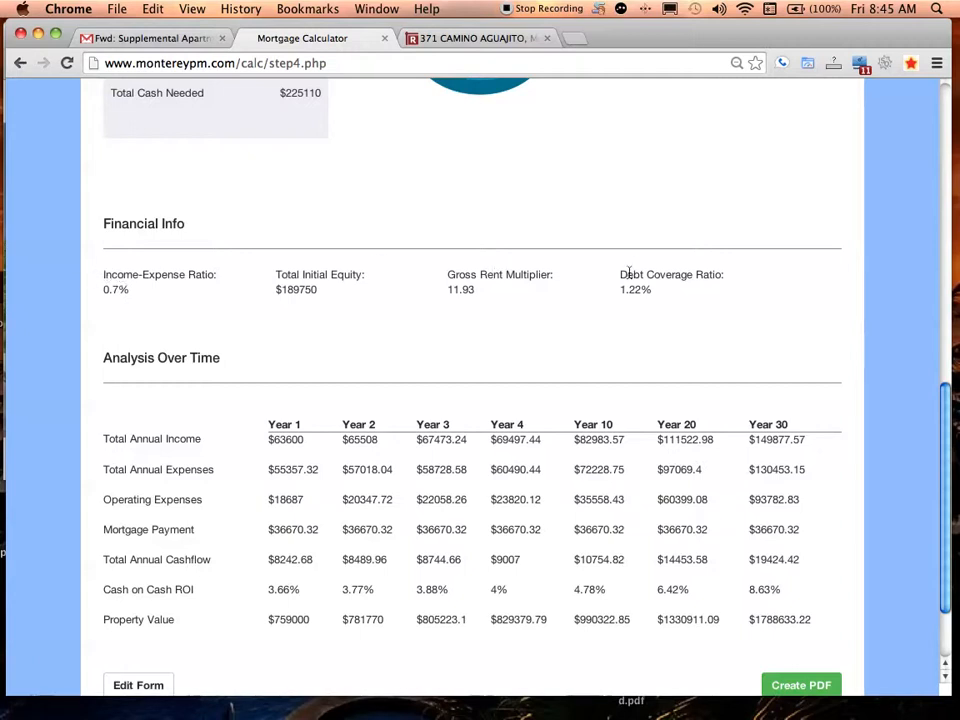
left_click_drag(622, 274, 78, 290)
left_click(646, 297)
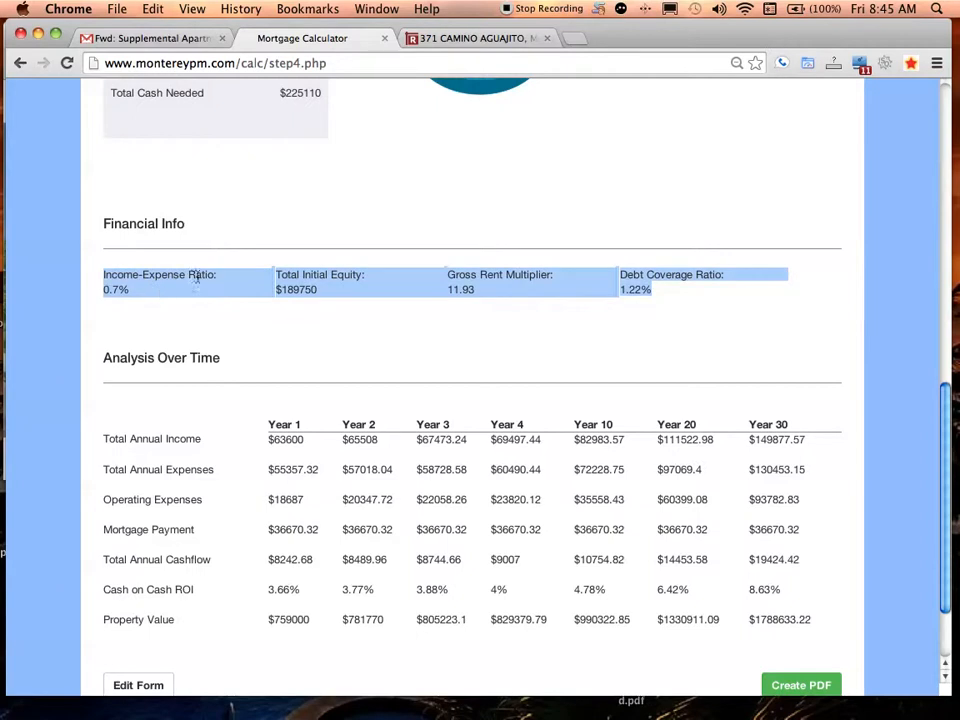
Highlight the Financial Info heading, Total Initial Equity of $189750 and After Repair Value of $759000
left_click_drag(103, 223, 199, 226)
left_click(208, 226)
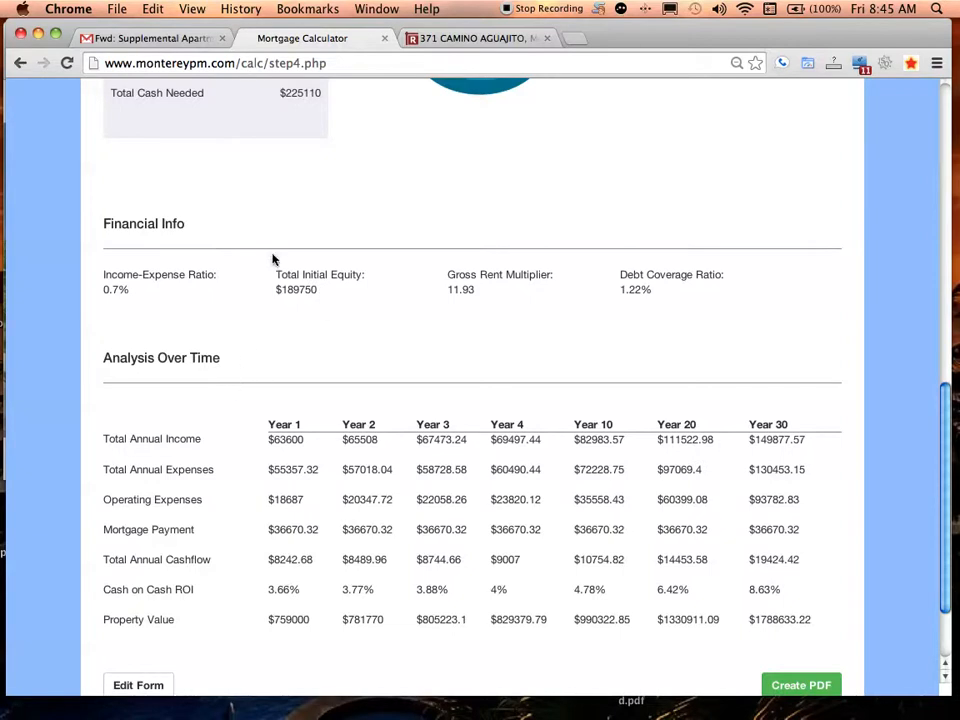
left_click_drag(275, 274, 332, 288)
left_click(332, 289)
left_click_drag(940, 404, 930, 249)
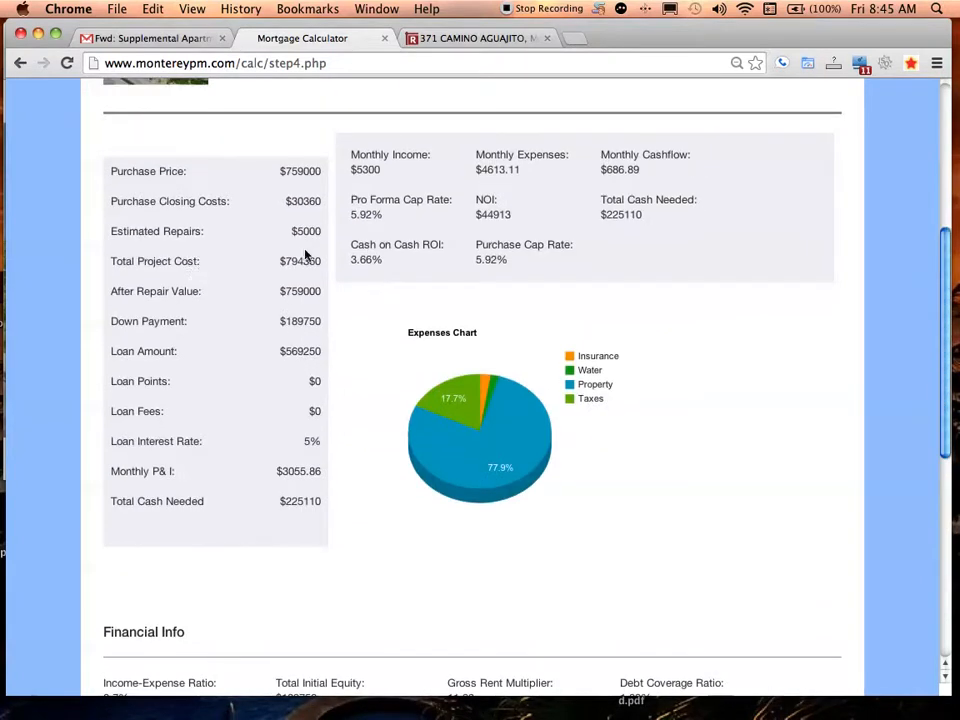
triple_click(297, 288)
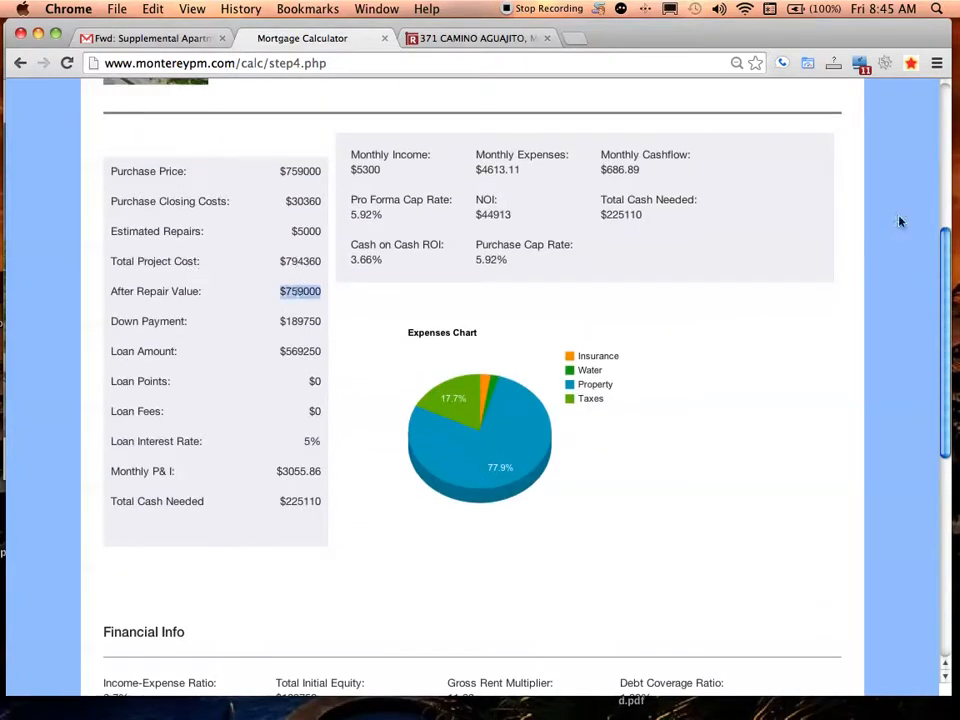
Mute the computer's sound and scroll down to the Analysis Over Time table
left_click_drag(949, 242, 924, 350)
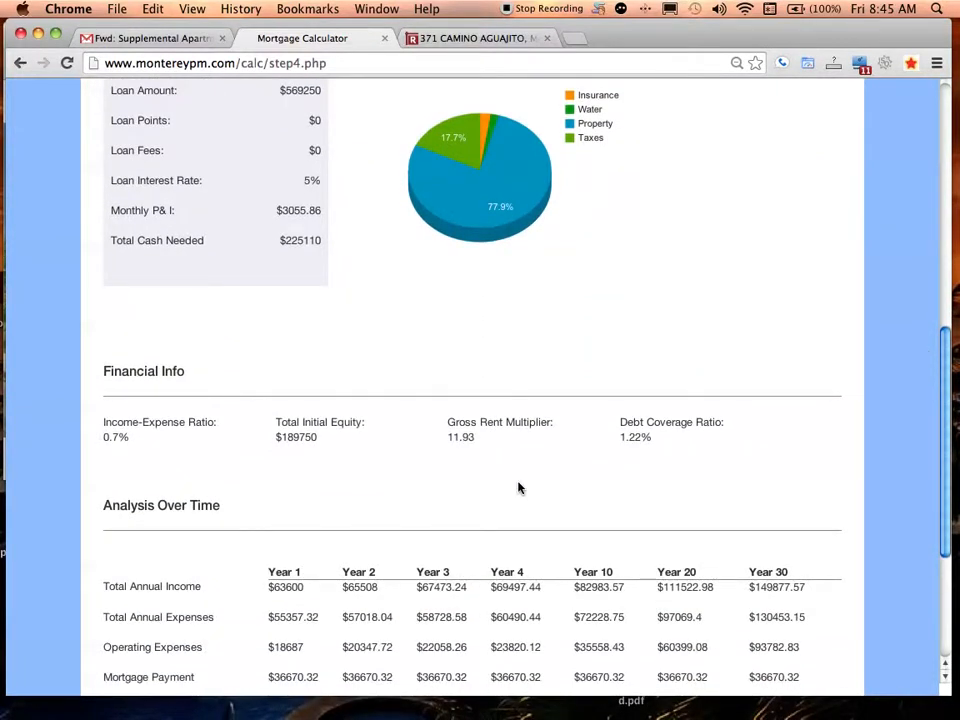
key("XF86AudioMute")
left_click_drag(935, 367, 933, 483)
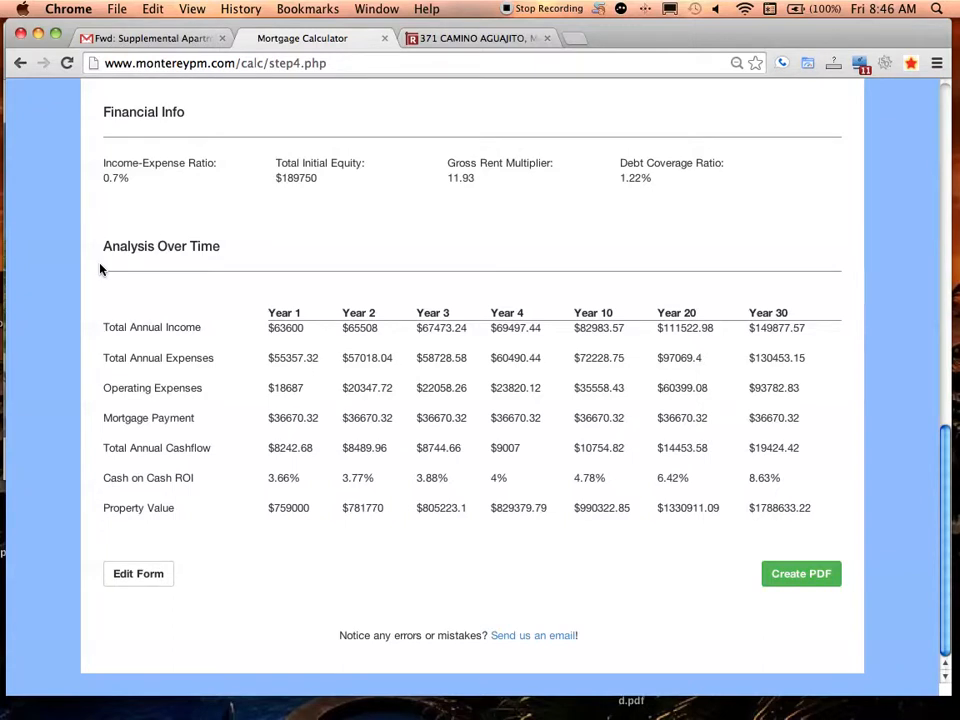
left_click_drag(103, 249, 178, 261)
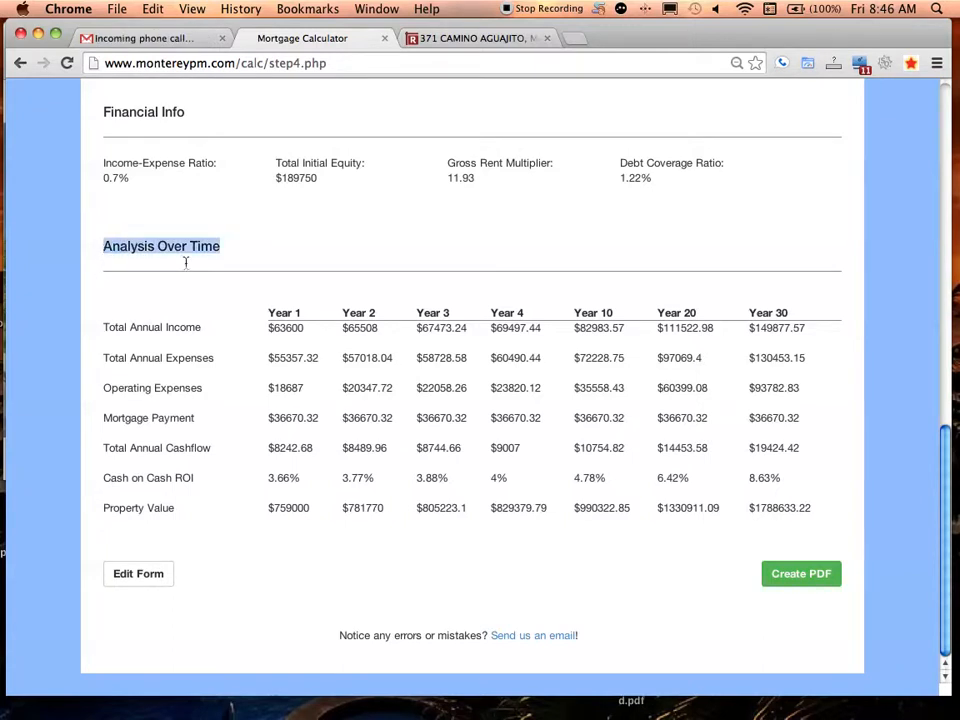
left_click(227, 247)
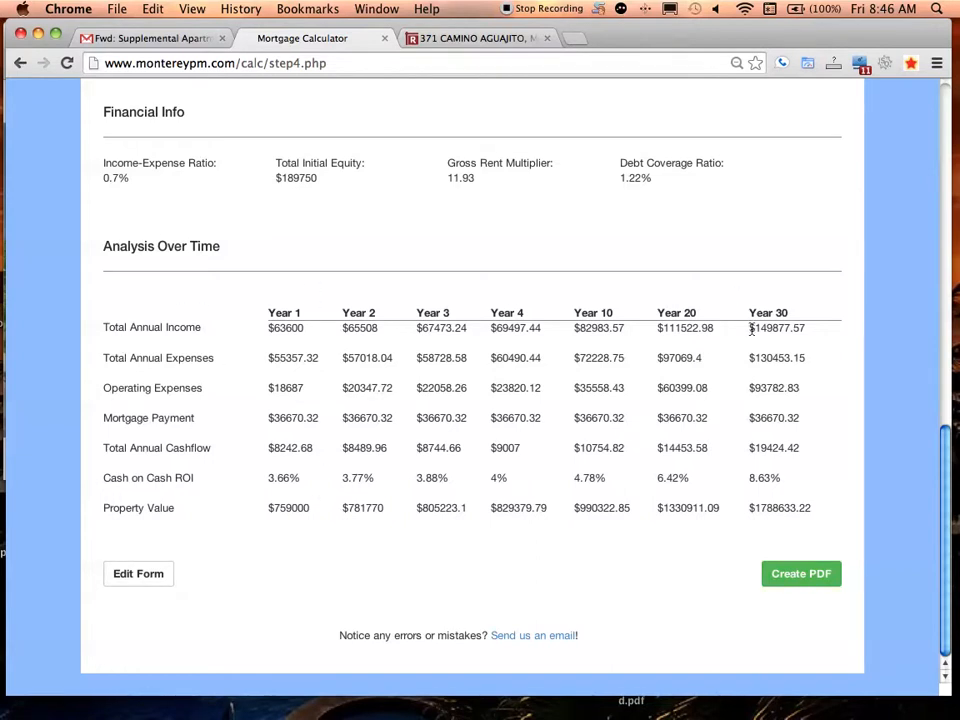
left_click_drag(752, 328, 795, 476)
left_click(797, 503)
left_click_drag(804, 428, 315, 358)
left_click(762, 347)
left_click_drag(752, 448, 782, 546)
left_click(775, 513)
left_click_drag(816, 510, 752, 512)
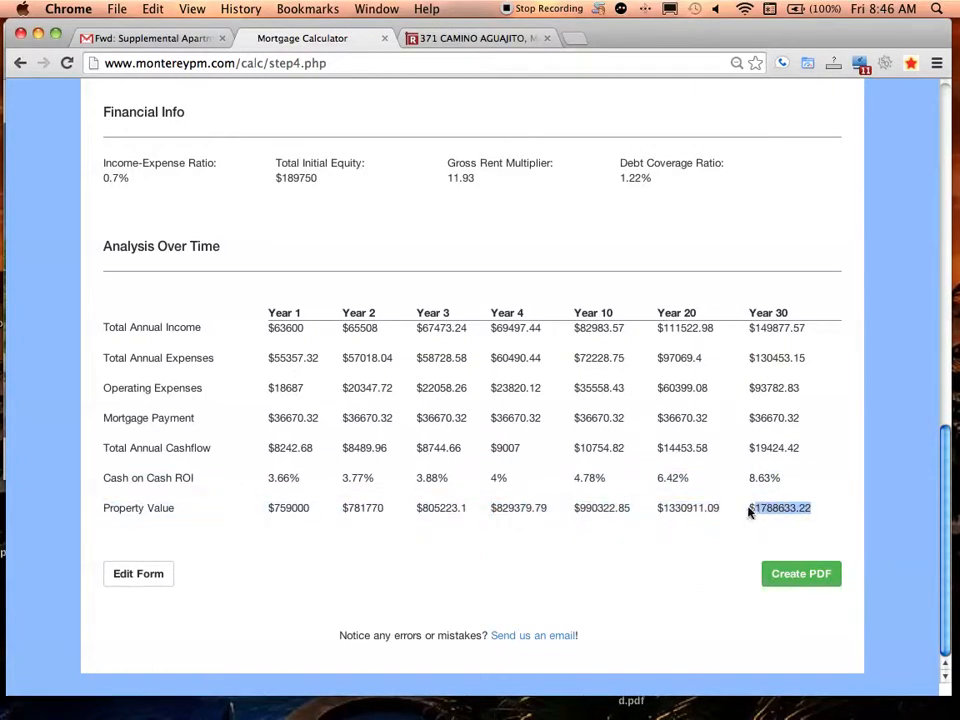
left_click(730, 442)
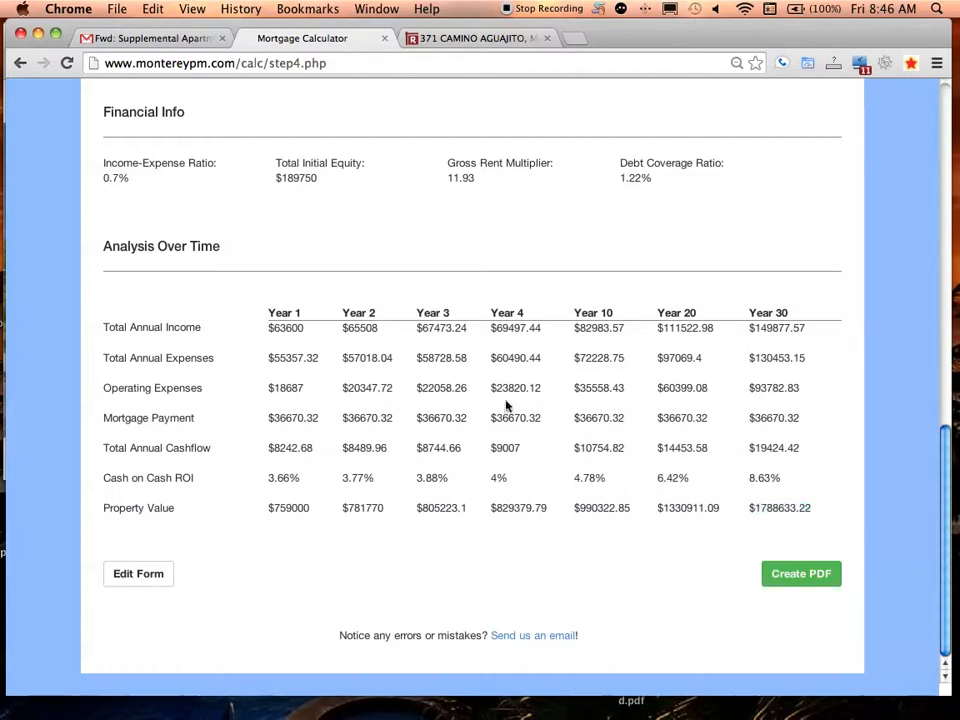
scroll(944, 345, "up", 15)
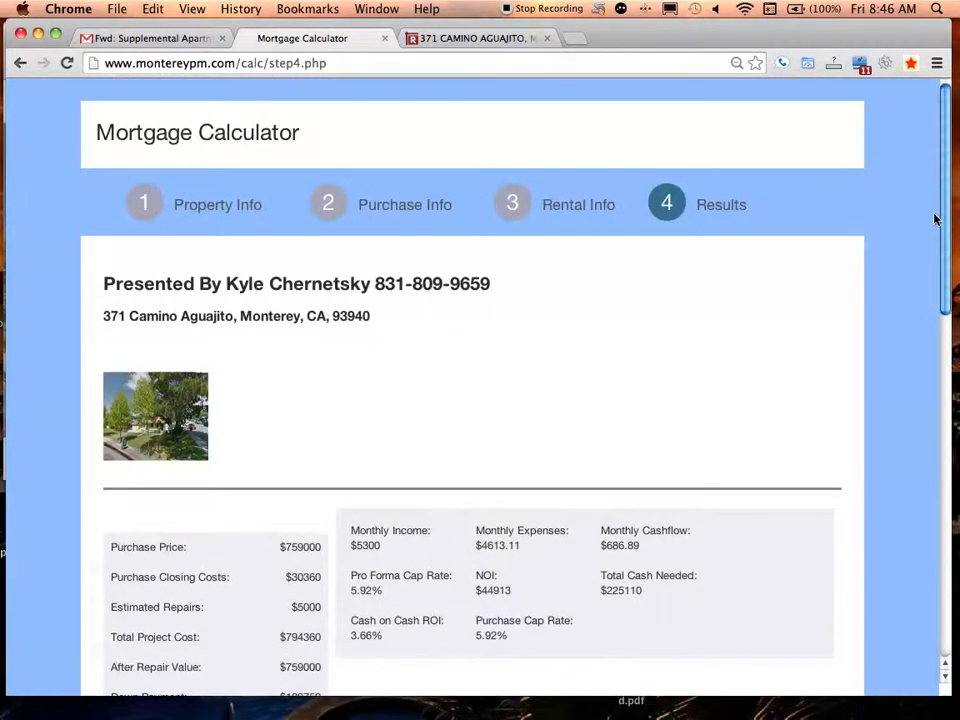
left_click_drag(935, 218, 928, 566)
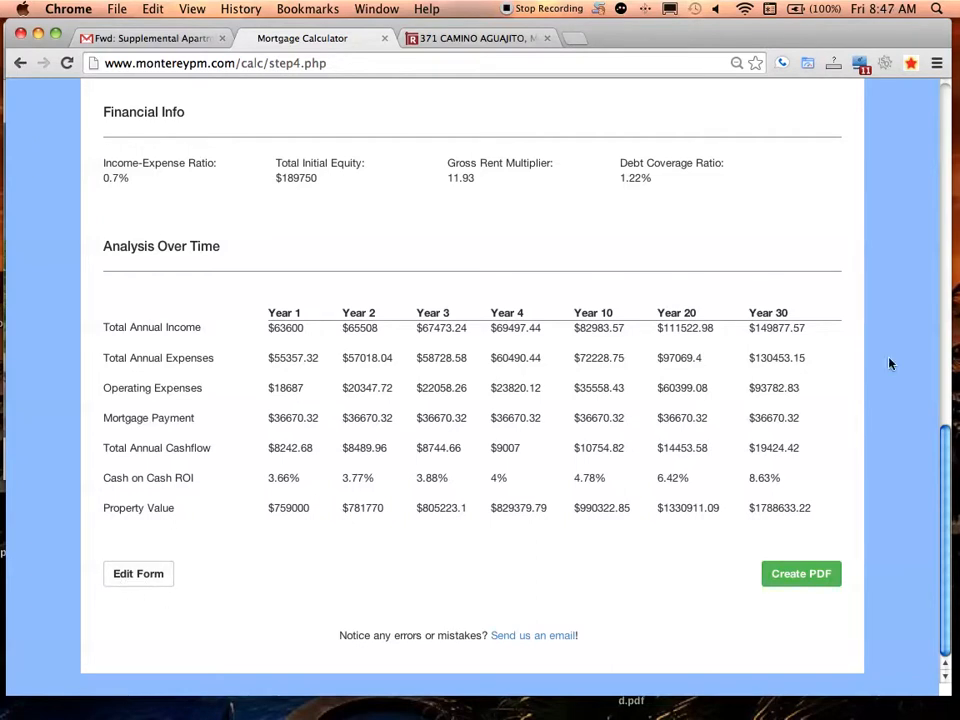
left_click(814, 586)
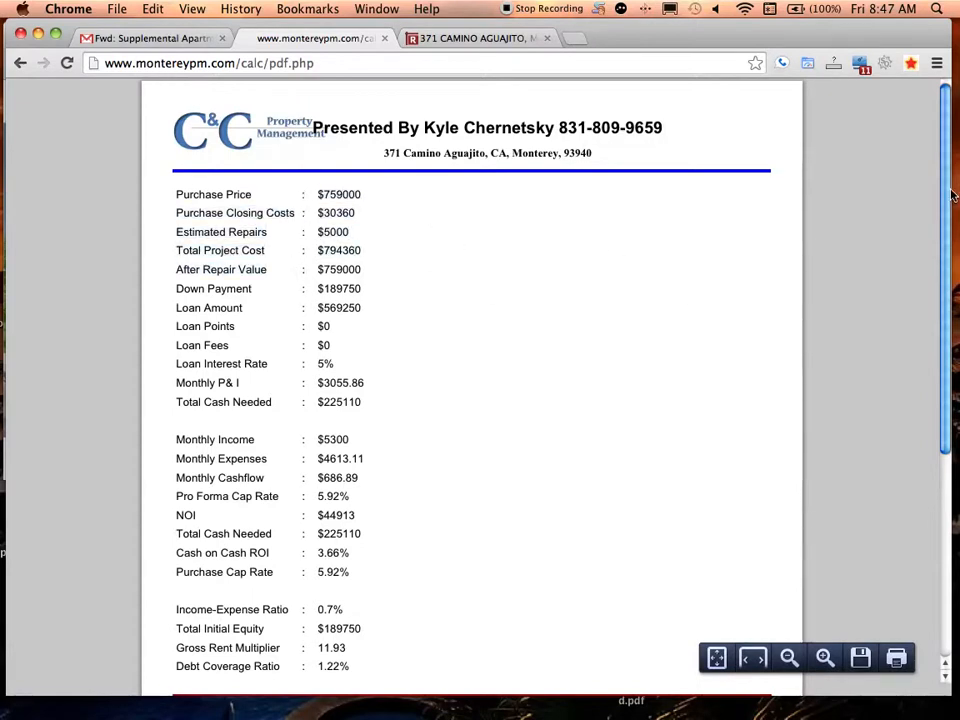
left_click_drag(950, 203, 921, 146)
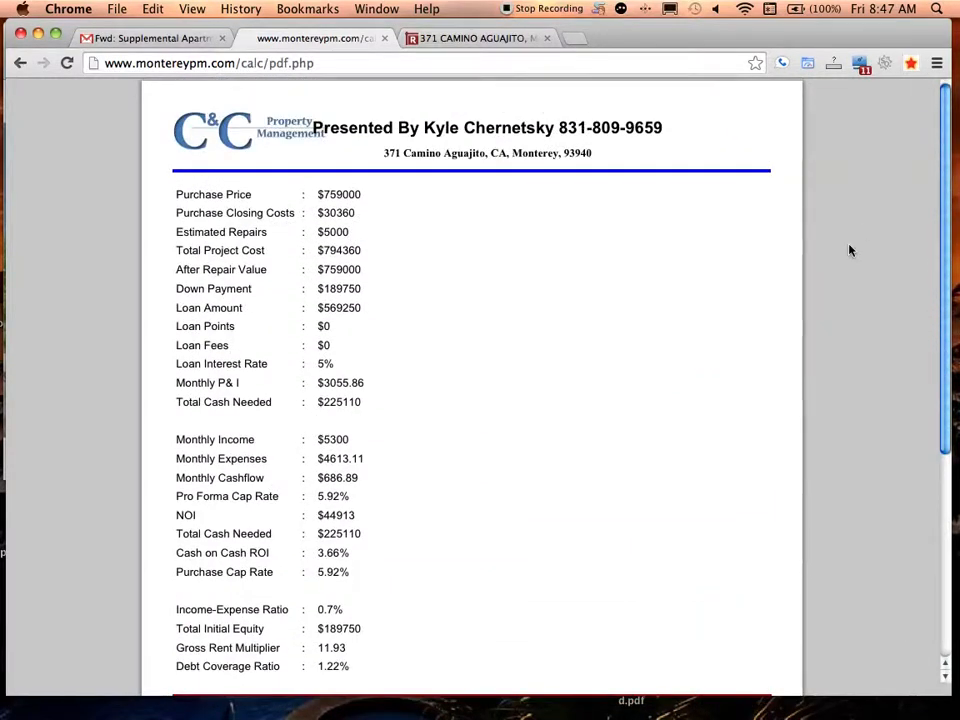
scroll(945, 274, "down", 2)
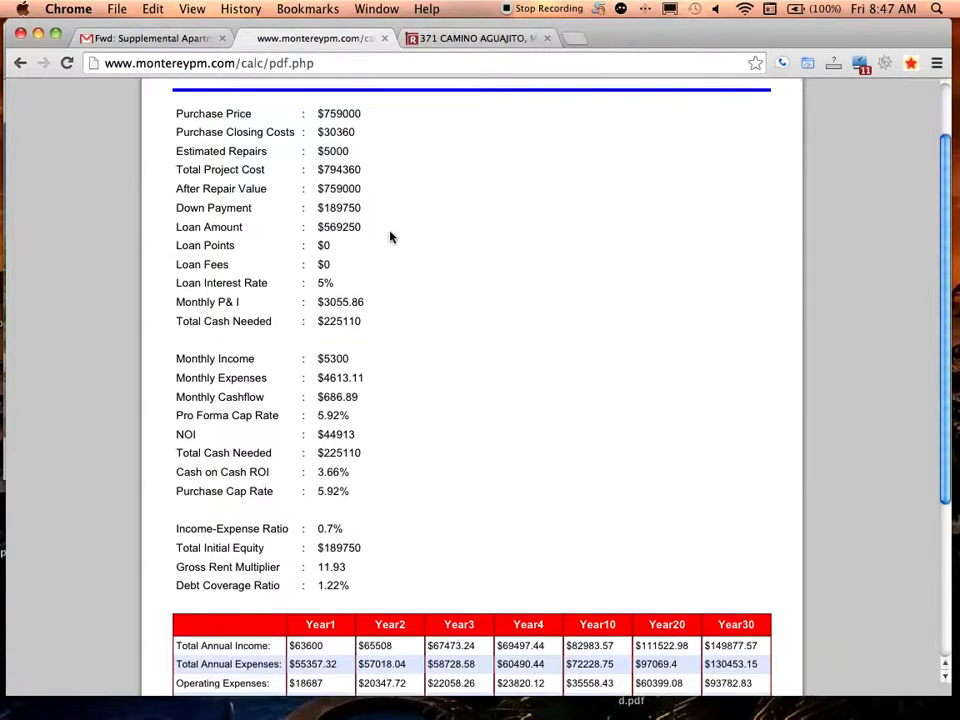
Highlight the report's loan figures from Estimated Repairs down and scroll through the PDF
left_click_drag(188, 151, 332, 432)
left_click(331, 432)
scroll(943, 267, "down", 5)
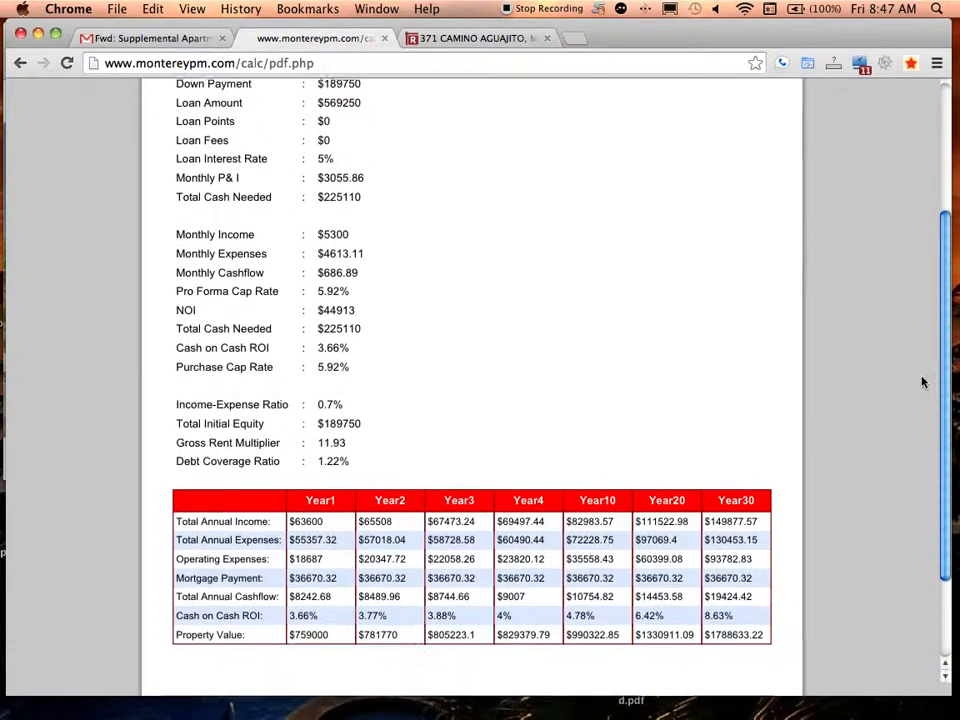
scroll(910, 300, "up", 7)
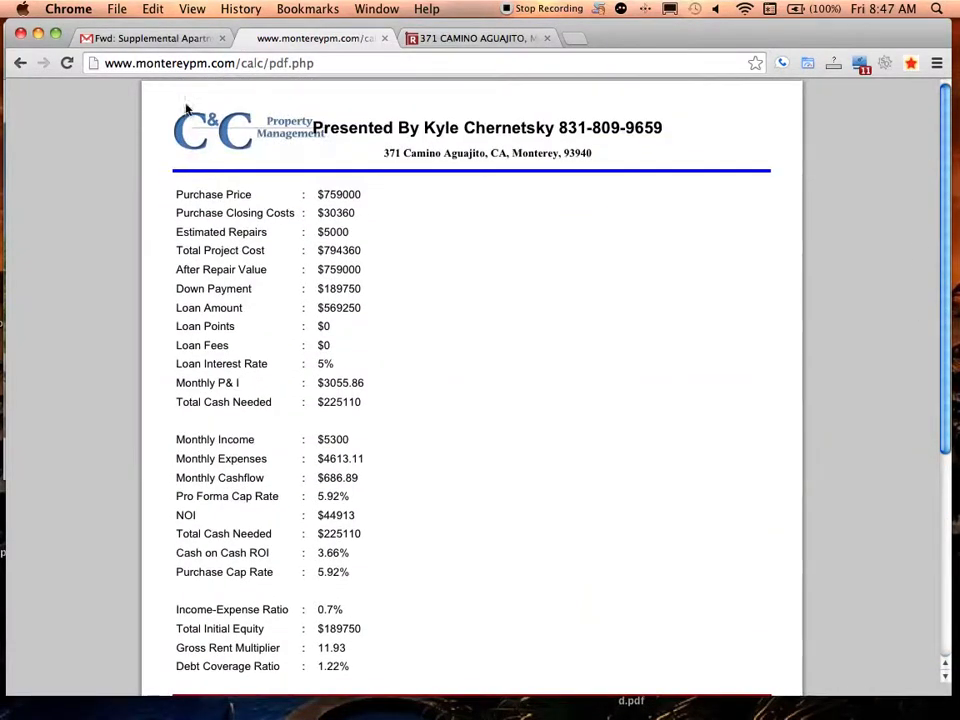
triple_click(205, 208)
left_click(206, 209)
left_click_drag(221, 249, 204, 232)
triple_click(205, 232)
left_click(205, 232)
left_click_drag(380, 403, 180, 186)
left_click(204, 184)
left_click_drag(945, 147, 940, 302)
scroll(367, 416, "up", 3)
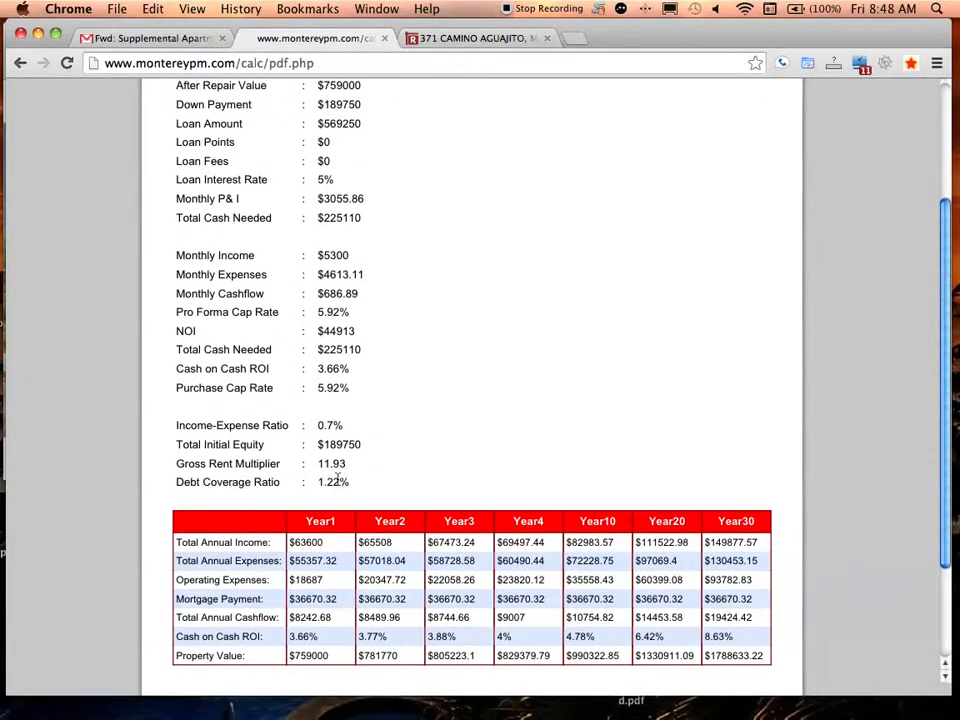
left_click_drag(325, 464, 352, 464)
left_click(352, 463)
left_click_drag(317, 388, 350, 388)
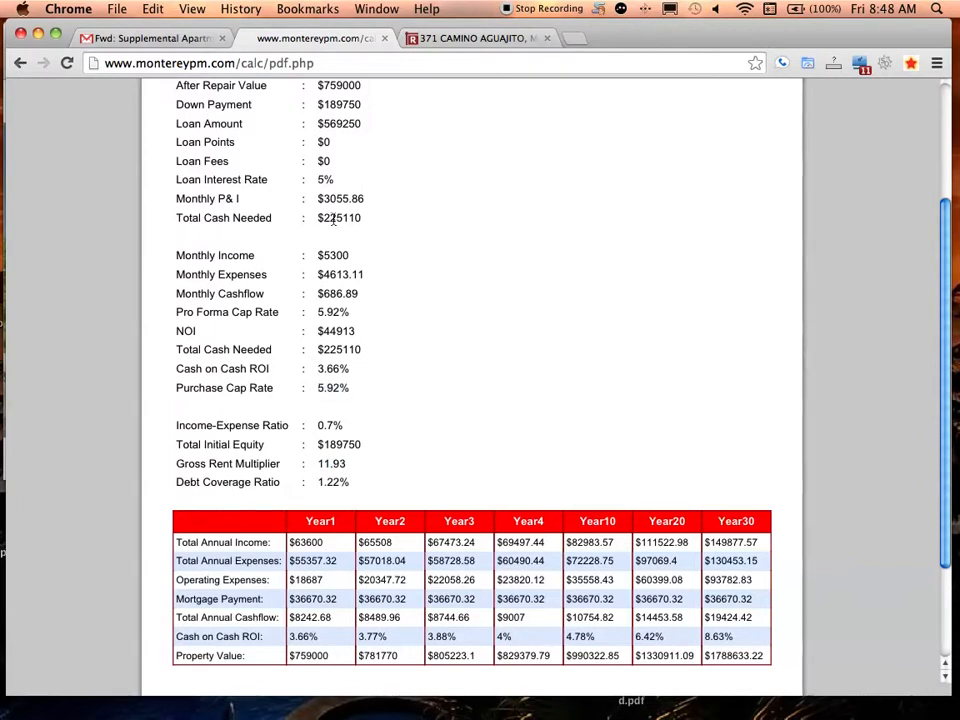
scroll(948, 160, "up", 3)
scroll(948, 160, "up", 2)
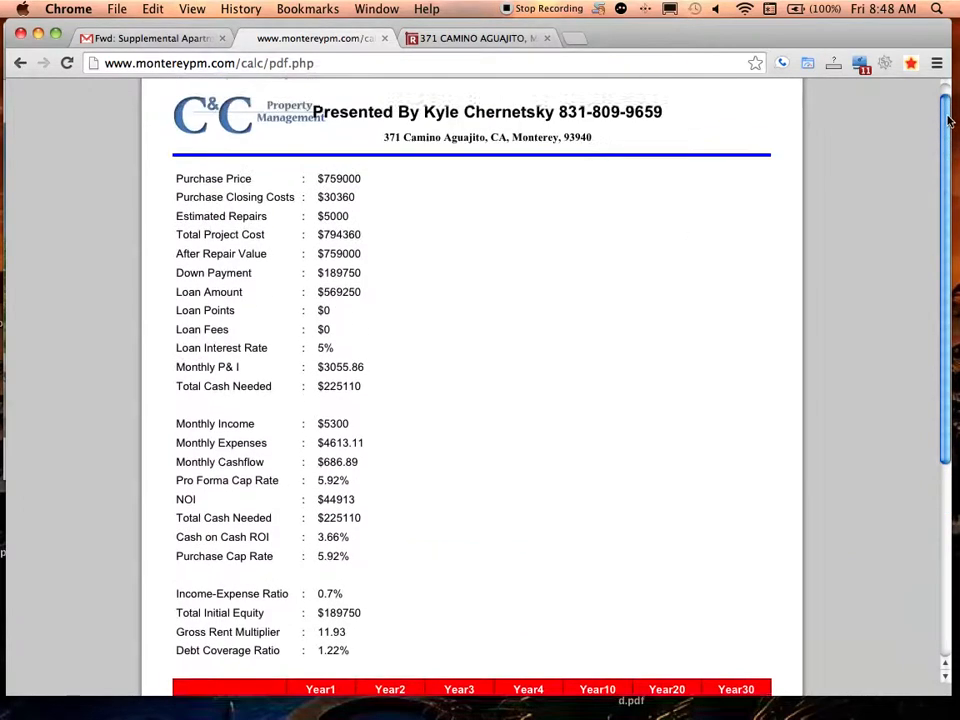
left_click_drag(948, 128, 926, 339)
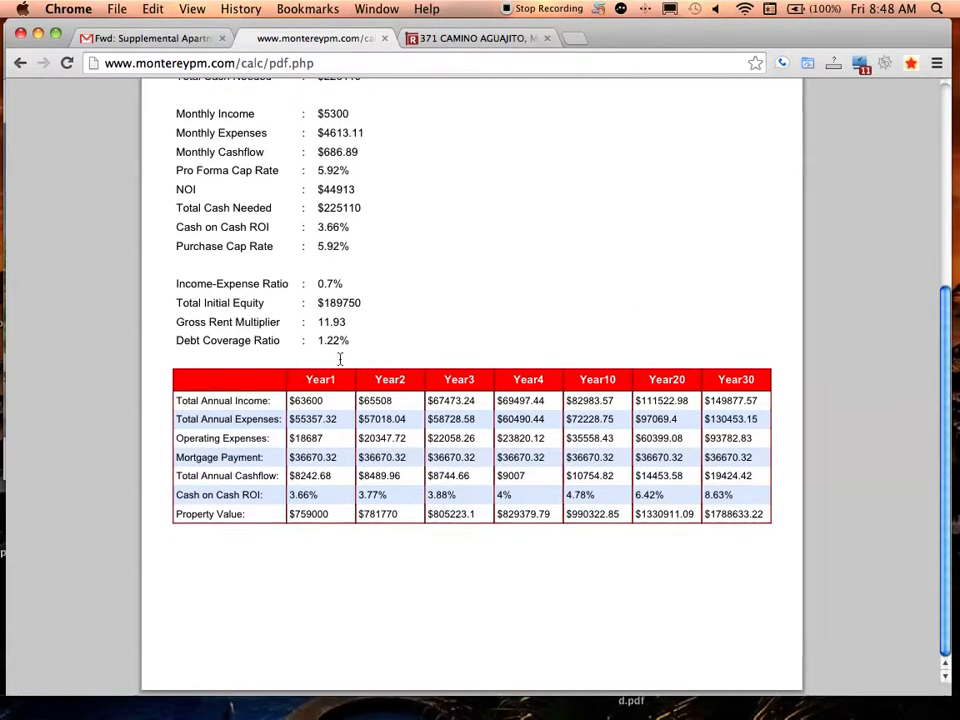
left_click_drag(417, 380, 200, 246)
left_click_drag(177, 170, 169, 118)
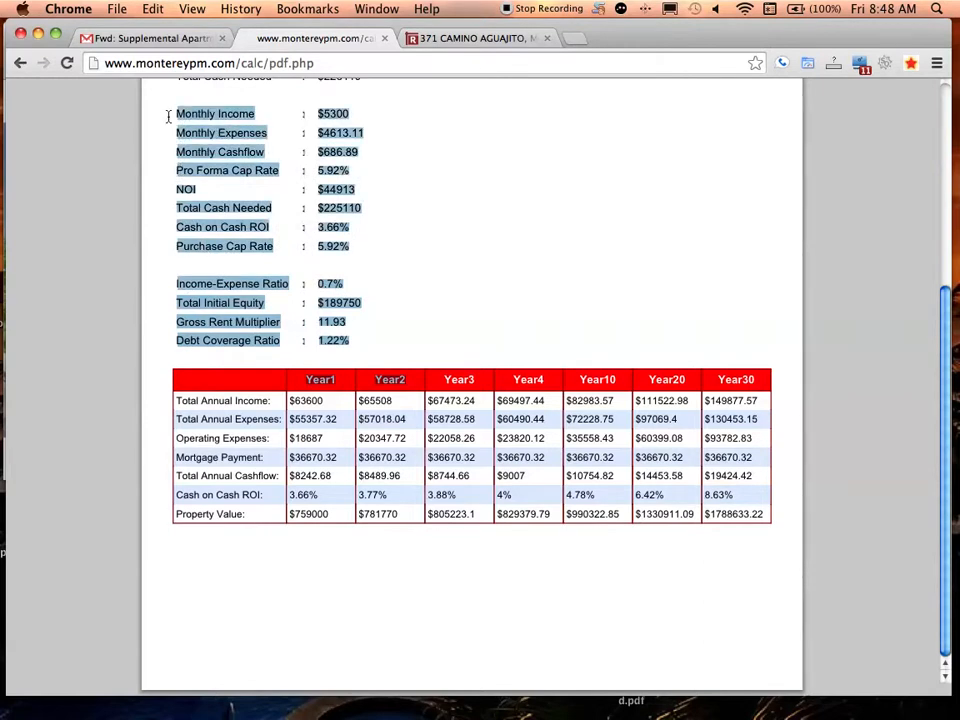
double_click(174, 116)
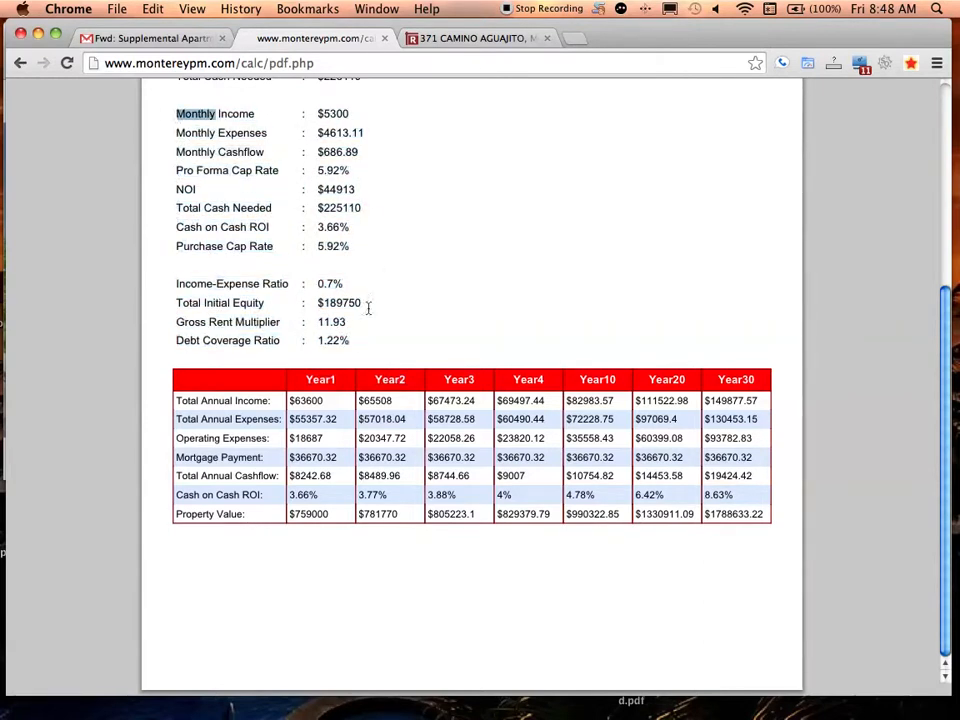
left_click_drag(358, 340, 193, 131)
double_click(190, 131)
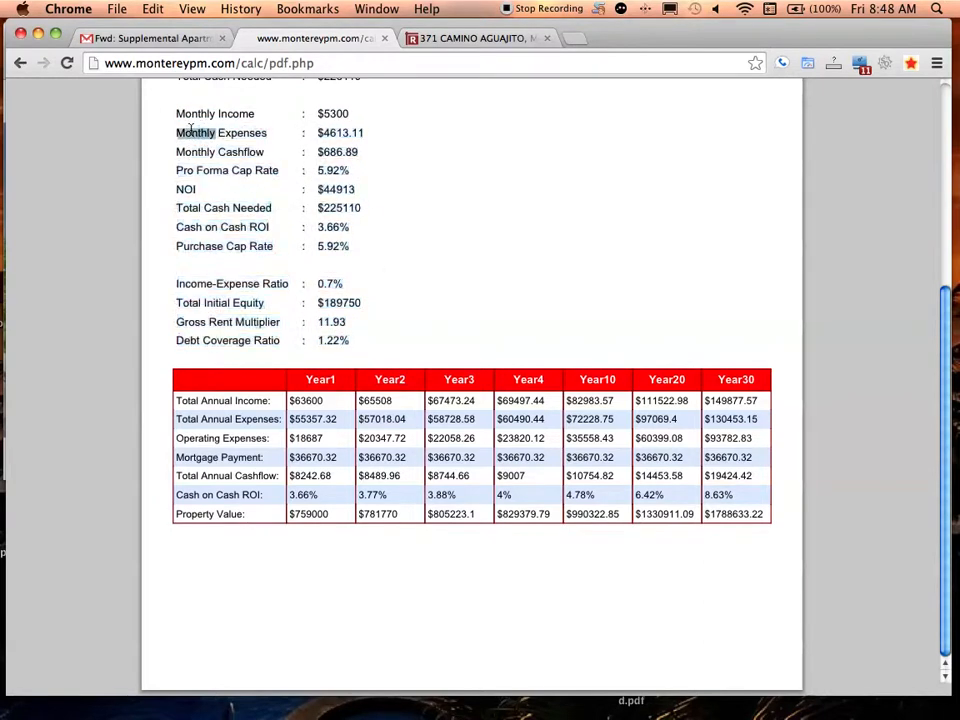
double_click(177, 116)
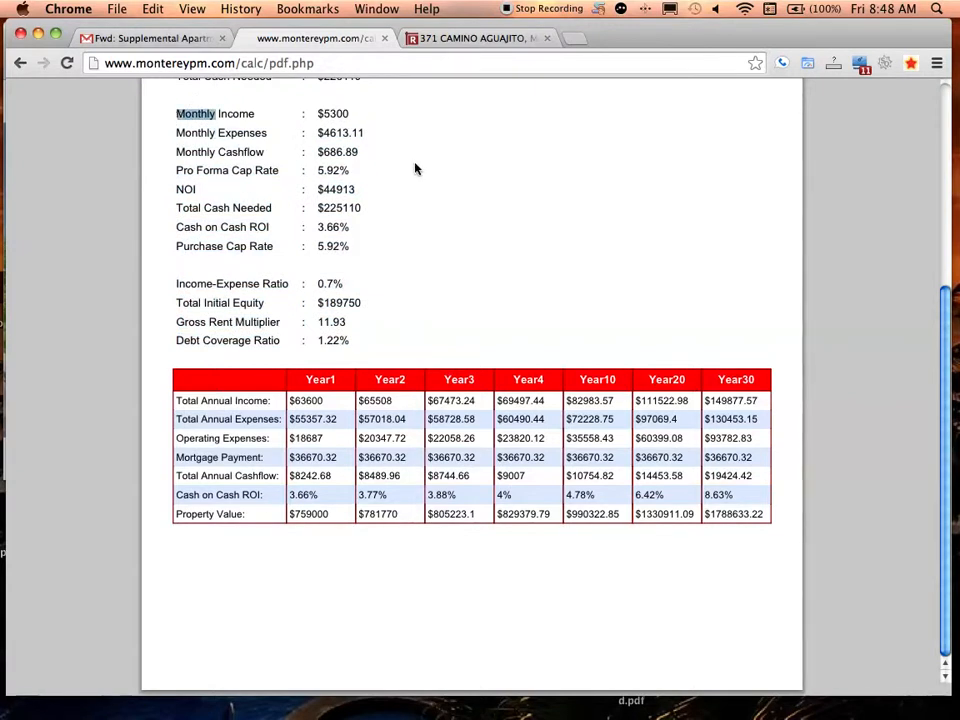
triple_click(339, 116)
left_click(208, 122)
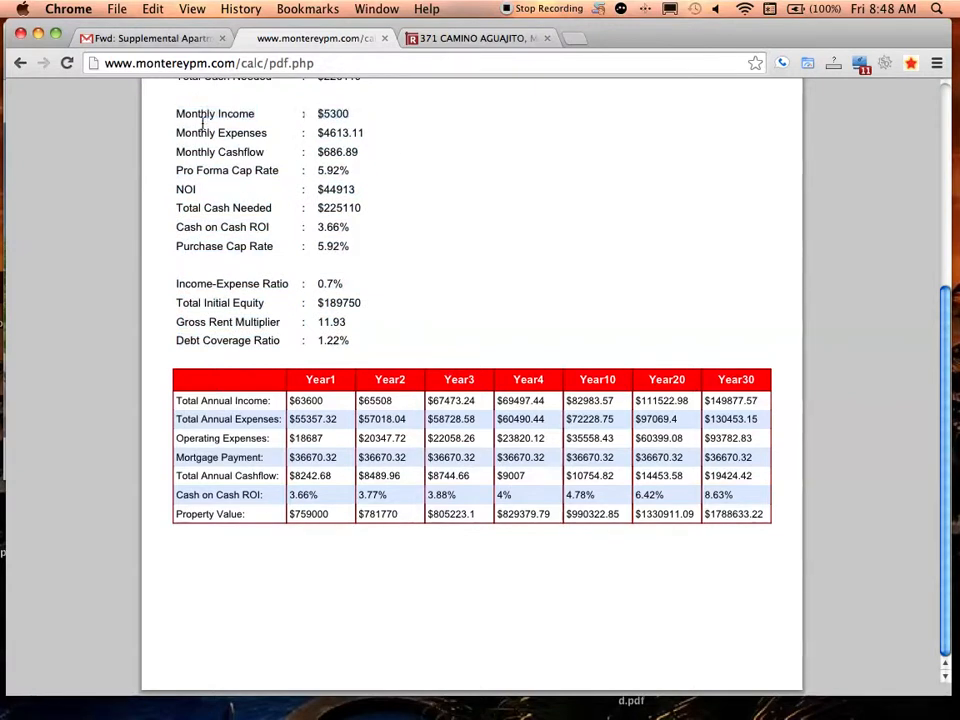
left_click_drag(180, 120, 365, 210)
left_click(389, 342)
left_click_drag(952, 420, 928, 184)
mouse_move(921, 634)
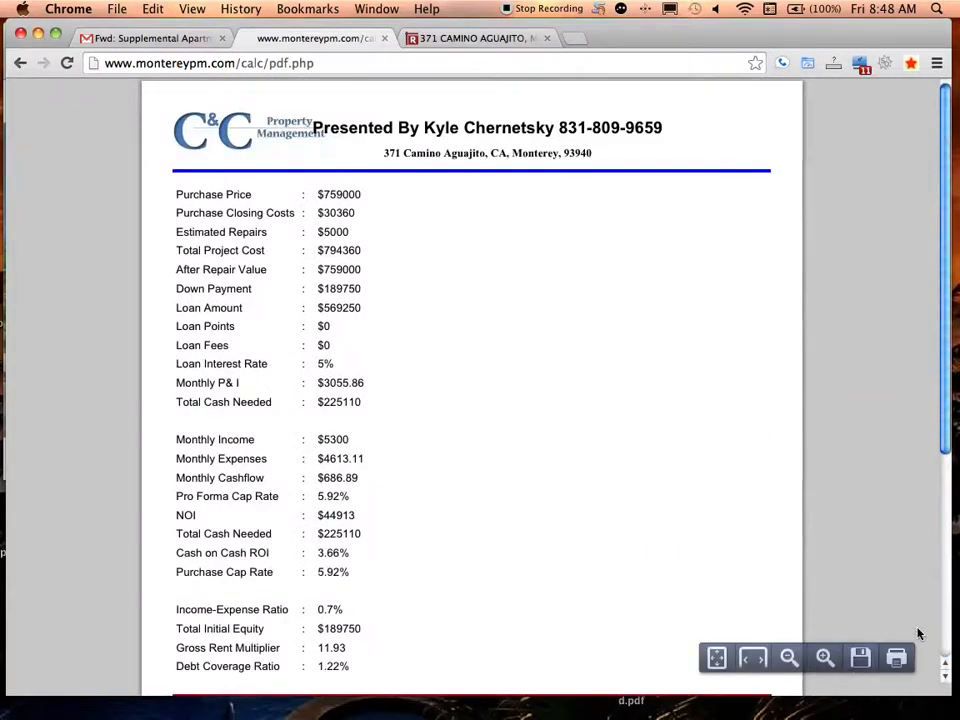
left_click(859, 660)
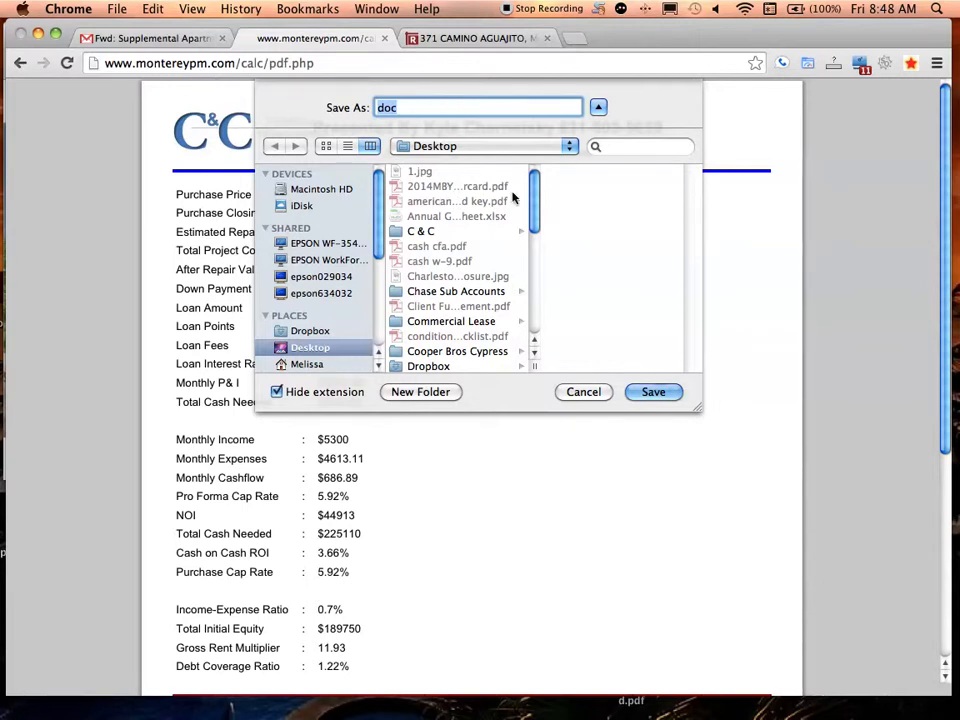
left_click(586, 394)
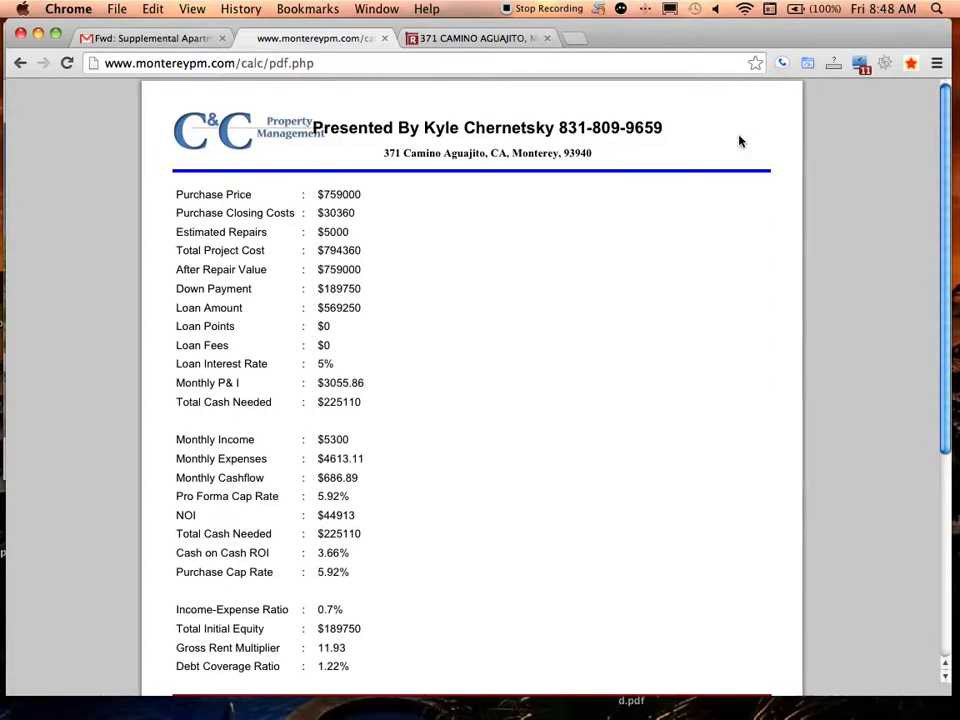
left_click_drag(585, 160, 341, 152)
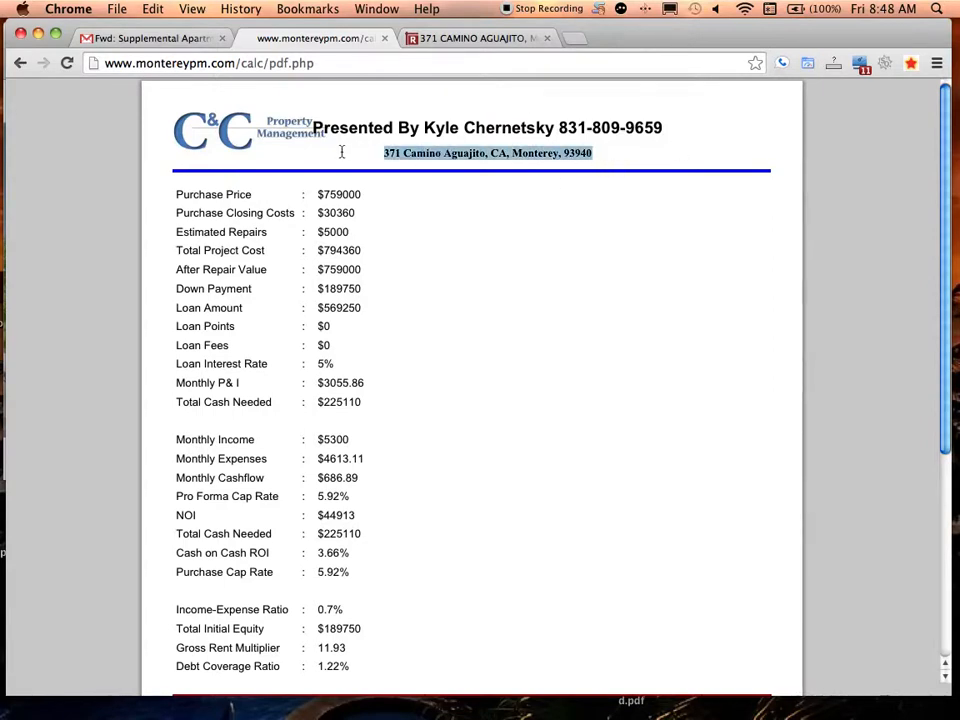
left_click(204, 141)
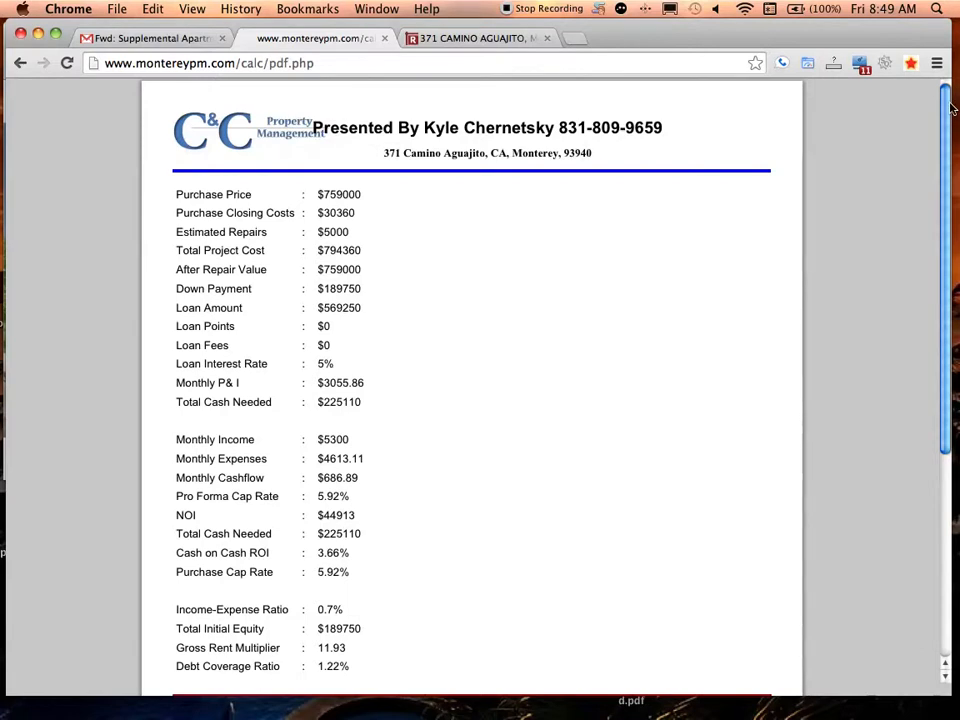
left_click_drag(948, 103, 930, 86)
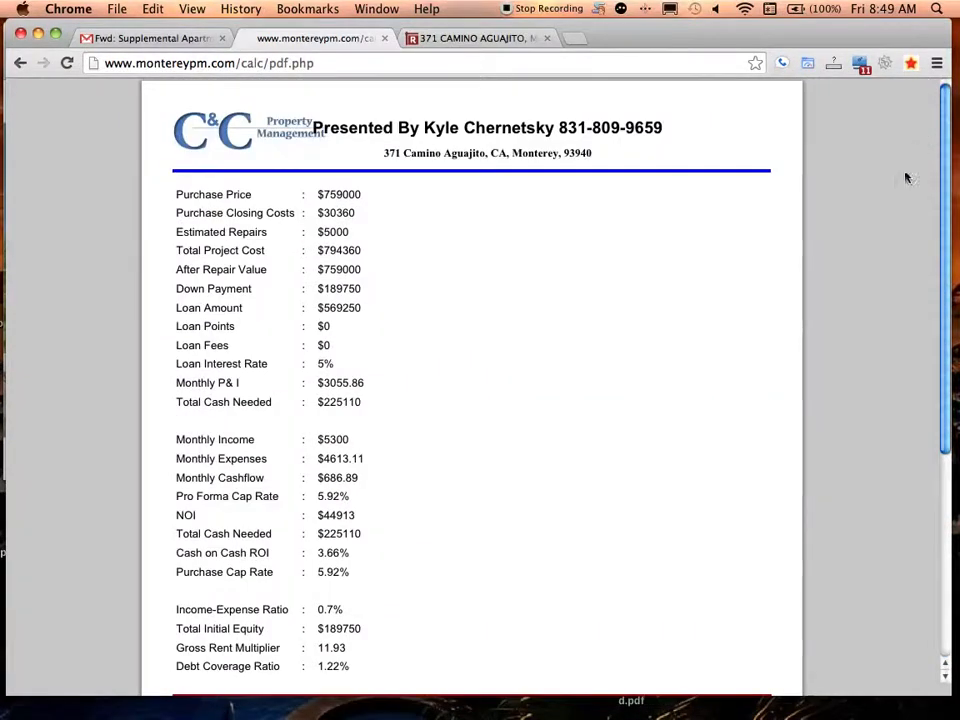